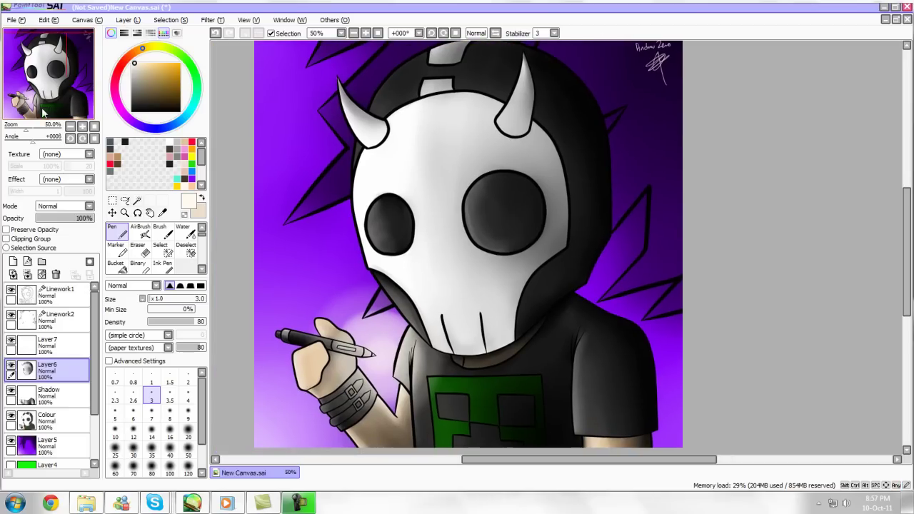
Examine the finished masked character artwork and its layer stack at different magnifications
{"action": "key", "text": "ctrl+minus"}
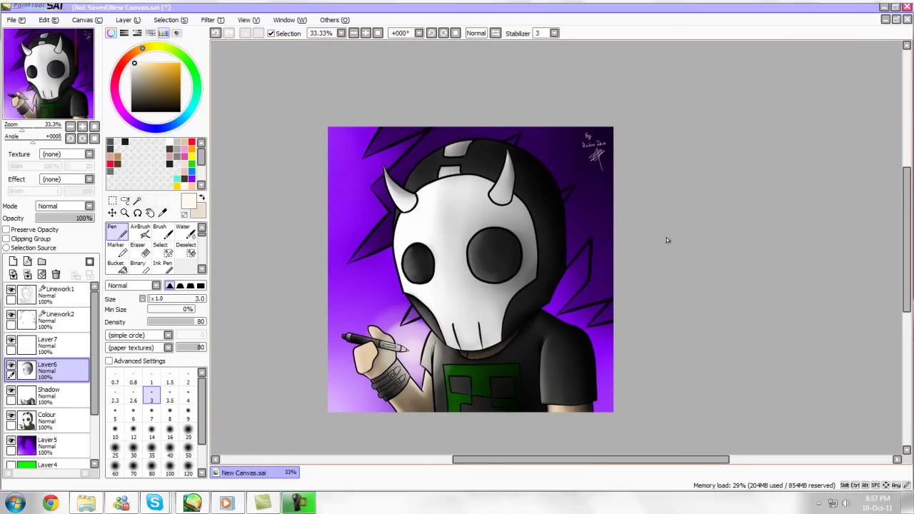
{"action": "key", "text": "ctrl+plus"}
{"action": "left_click_drag", "start_coordinate": [45, 74], "coordinate": [33, 81]}
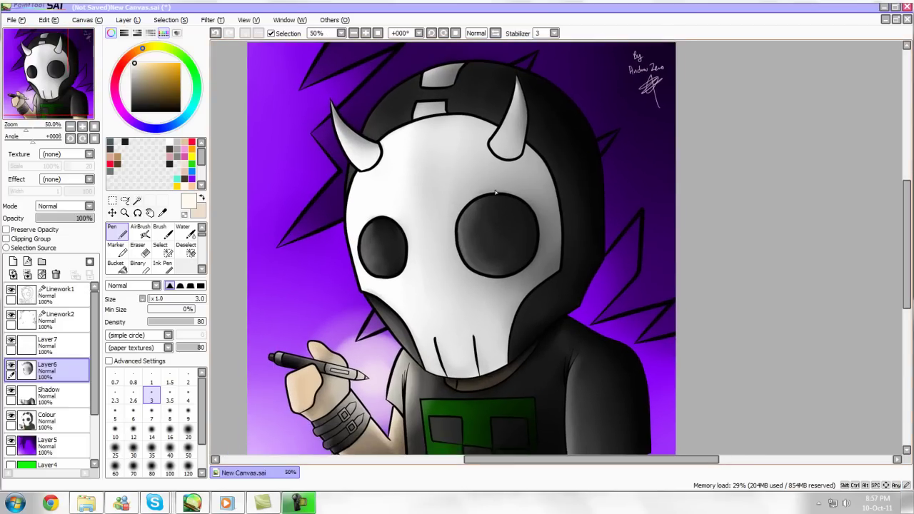
{"action": "scroll", "coordinate": [494, 191], "scroll_direction": "down", "scroll_amount": 1}
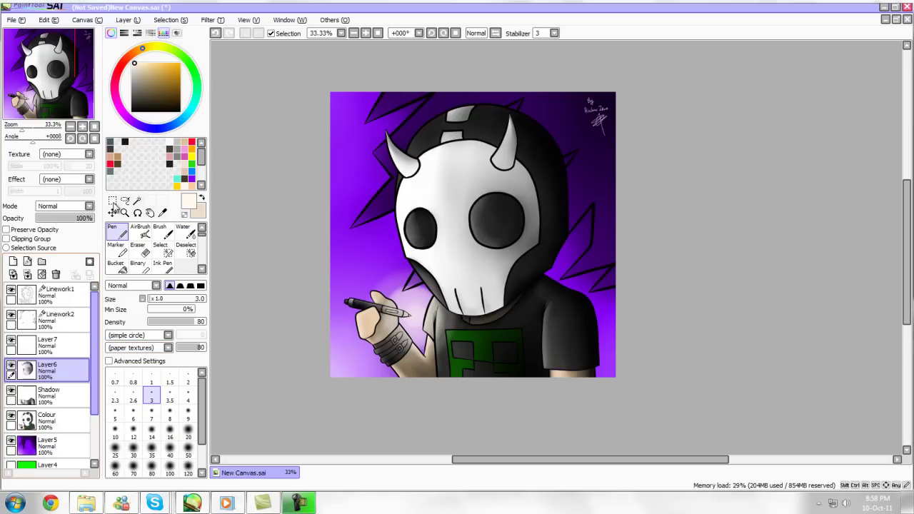
{"action": "left_click_drag", "start_coordinate": [94, 321], "coordinate": [94, 364]}
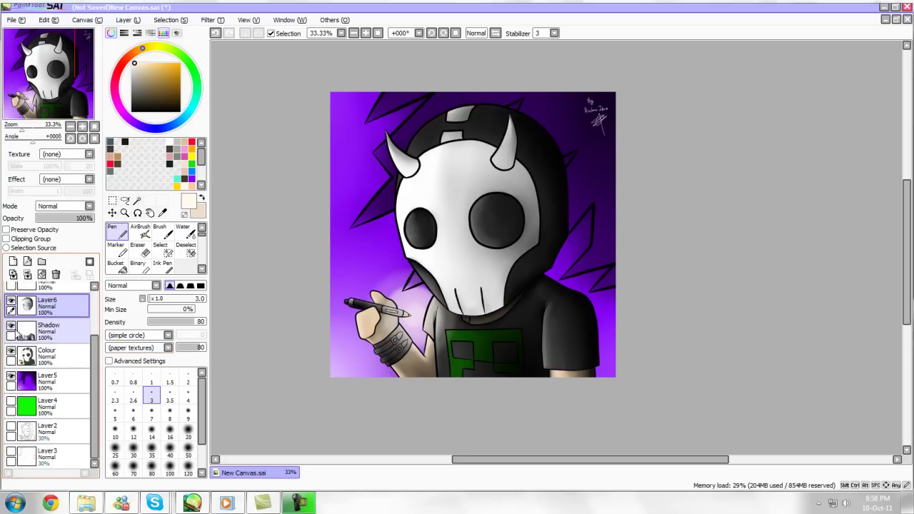
{"action": "scroll", "coordinate": [368, 368], "scroll_direction": "up", "scroll_amount": 1}
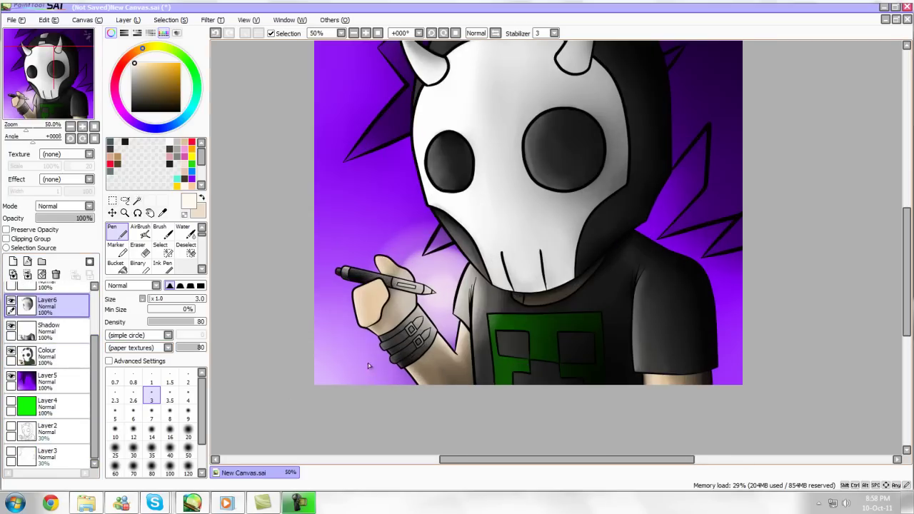
{"action": "left_click_drag", "start_coordinate": [45, 97], "coordinate": [42, 96]}
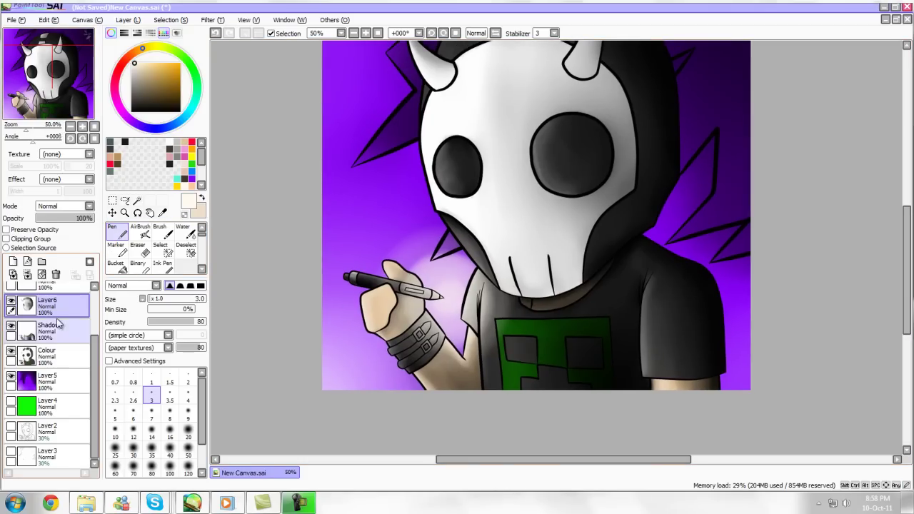
{"action": "scroll", "coordinate": [95, 372], "scroll_direction": "up", "scroll_amount": 2}
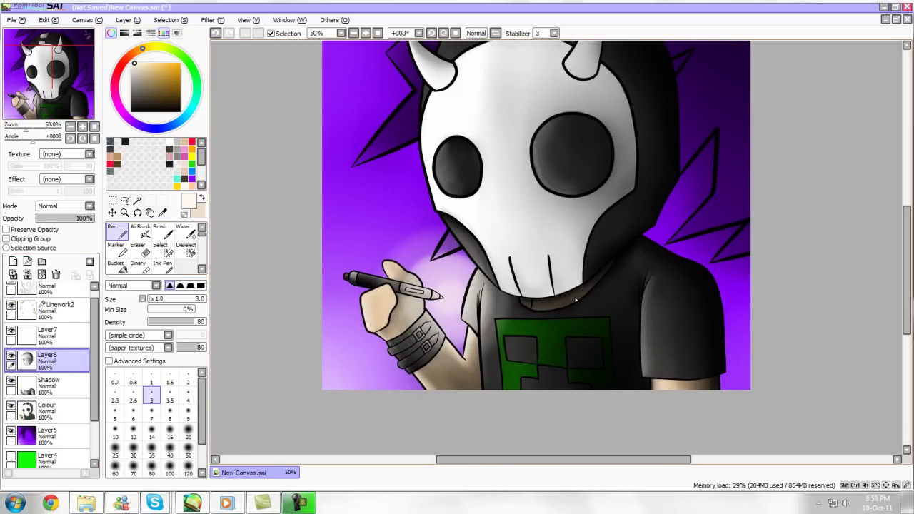
{"action": "scroll", "coordinate": [582, 302], "scroll_direction": "down", "scroll_amount": 1}
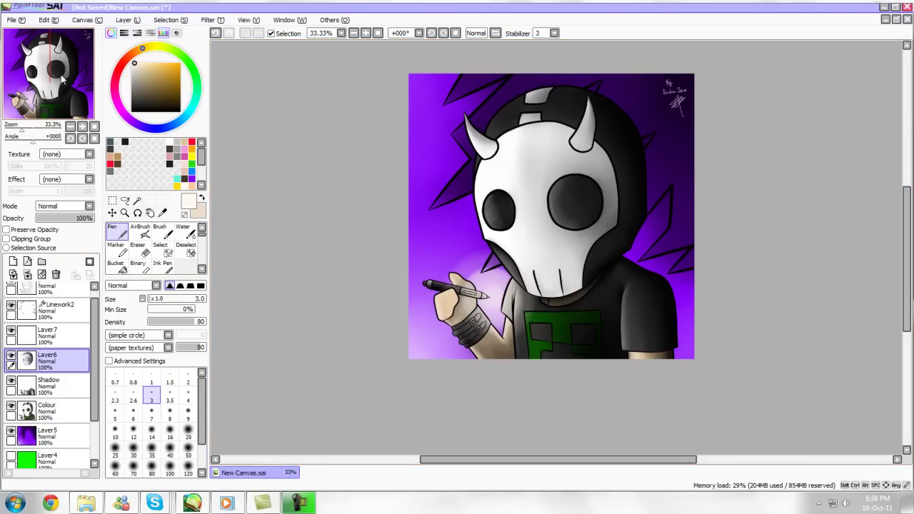
{"action": "left_click_drag", "start_coordinate": [552, 215], "coordinate": [556, 248]}
{"action": "left_click_drag", "start_coordinate": [104, 134], "coordinate": [113, 137]}
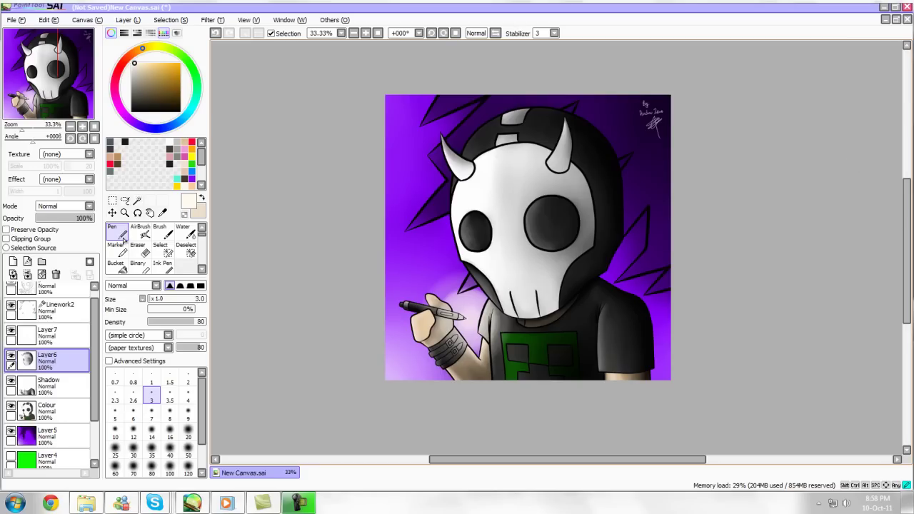
Hide the linework, colour, shading and background layers, leaving only the sketch layers Layer2 and Layer3 visible
{"action": "left_click", "coordinate": [10, 330]}
{"action": "left_click", "coordinate": [10, 355]}
{"action": "left_click", "coordinate": [10, 305]}
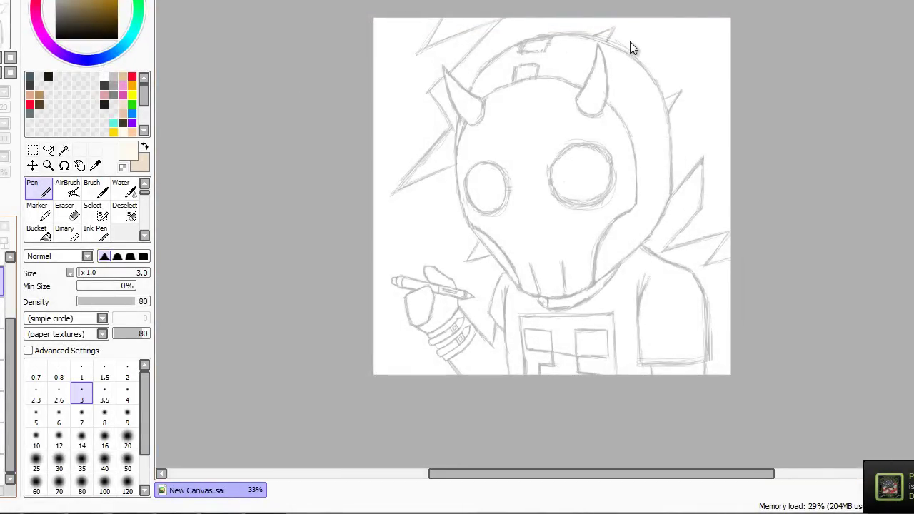
Examine the rough pencil sketch of the masked character across the whole canvas
{"action": "mouse_move", "coordinate": [249, 508]}
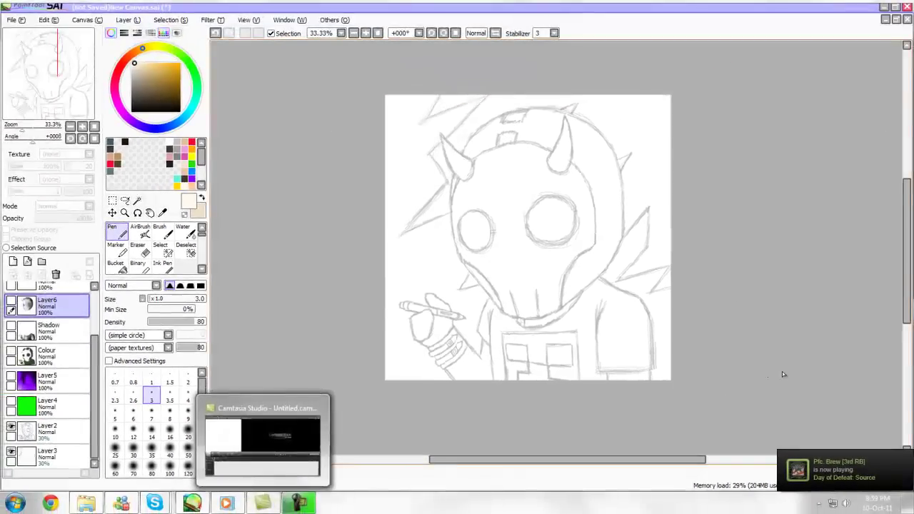
{"action": "scroll", "coordinate": [717, 306], "scroll_direction": "up", "scroll_amount": 2}
{"action": "scroll", "coordinate": [713, 294], "scroll_direction": "down", "scroll_amount": 1}
{"action": "left_click_drag", "start_coordinate": [50, 78], "coordinate": [58, 79]}
{"action": "scroll", "coordinate": [424, 193], "scroll_direction": "down", "scroll_amount": 1}
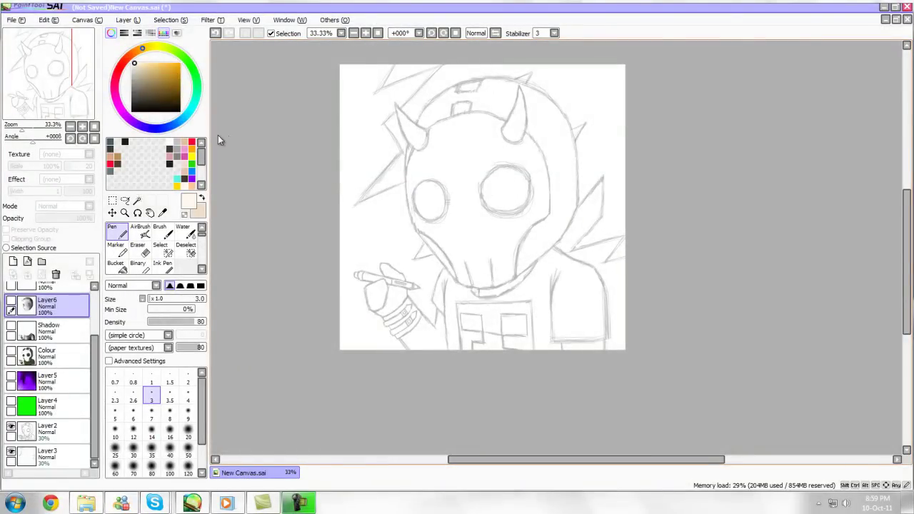
{"action": "left_click", "coordinate": [18, 20]}
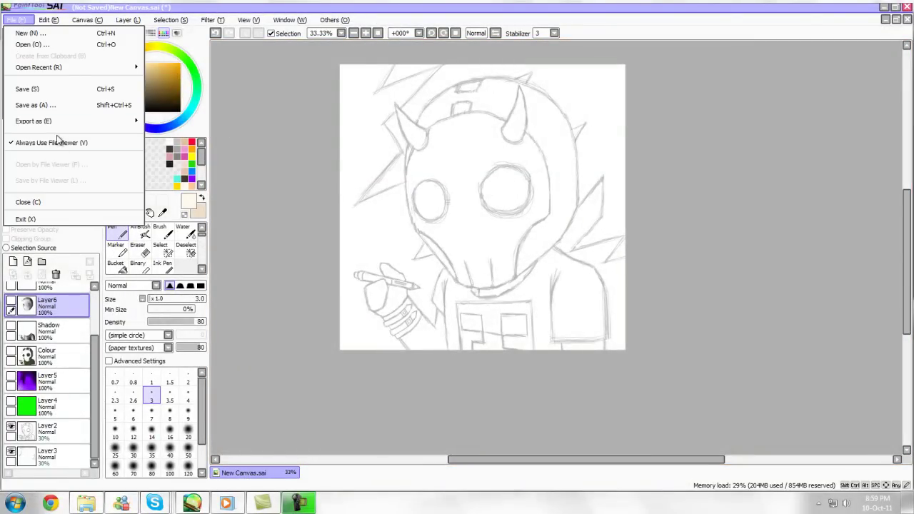
{"action": "left_click", "coordinate": [18, 18]}
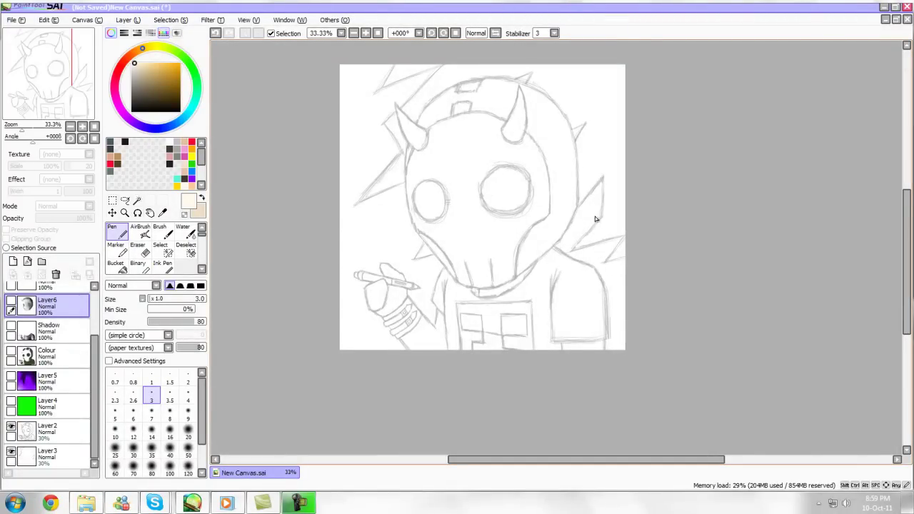
{"action": "scroll", "coordinate": [609, 217], "scroll_direction": "up", "scroll_amount": 1}
{"action": "left_click_drag", "start_coordinate": [63, 70], "coordinate": [59, 64]}
{"action": "scroll", "coordinate": [404, 188], "scroll_direction": "down", "scroll_amount": 1}
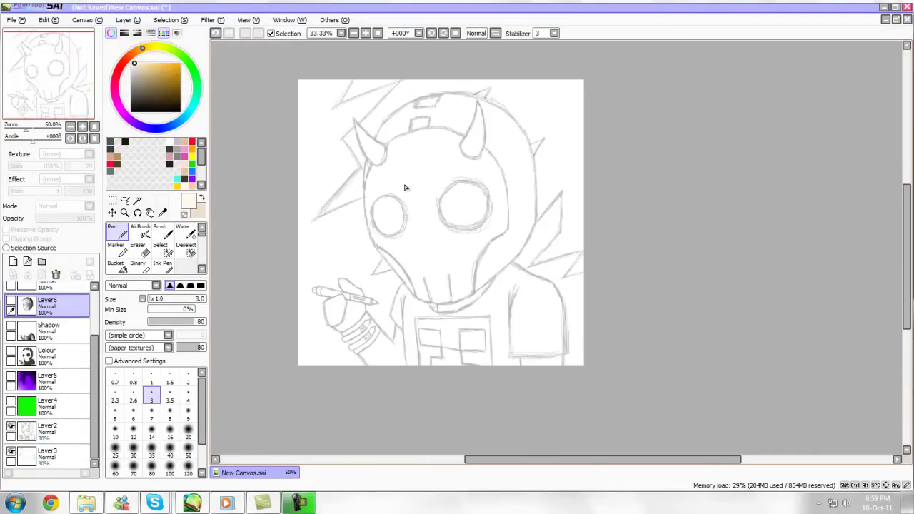
{"action": "left_click_drag", "start_coordinate": [67, 98], "coordinate": [61, 102]}
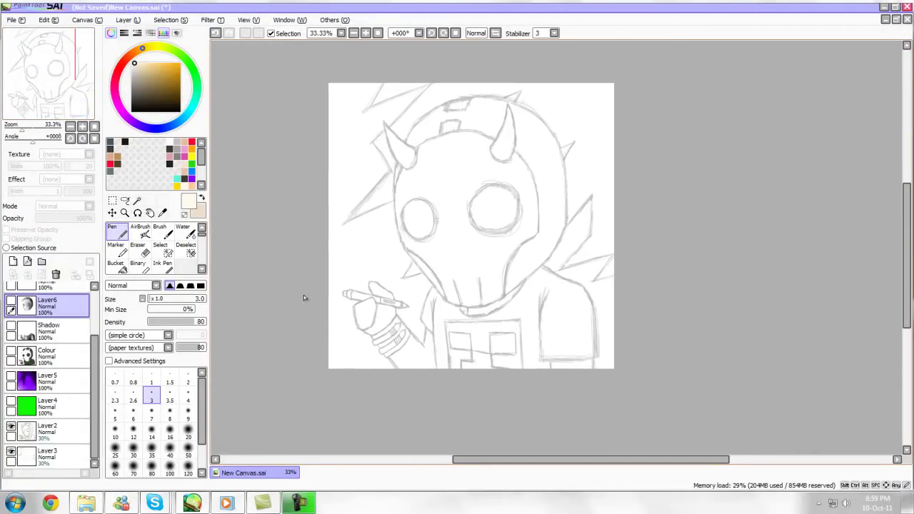
Rename Layer2, which holds the character sketch, as Sketch
{"action": "left_click", "coordinate": [61, 430]}
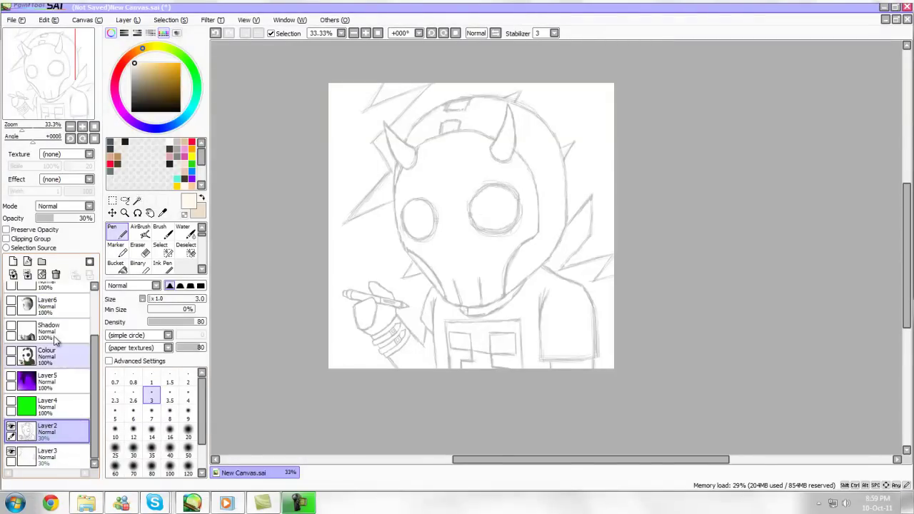
{"action": "double_click", "coordinate": [52, 426]}
{"action": "type", "text": "Sketch"}
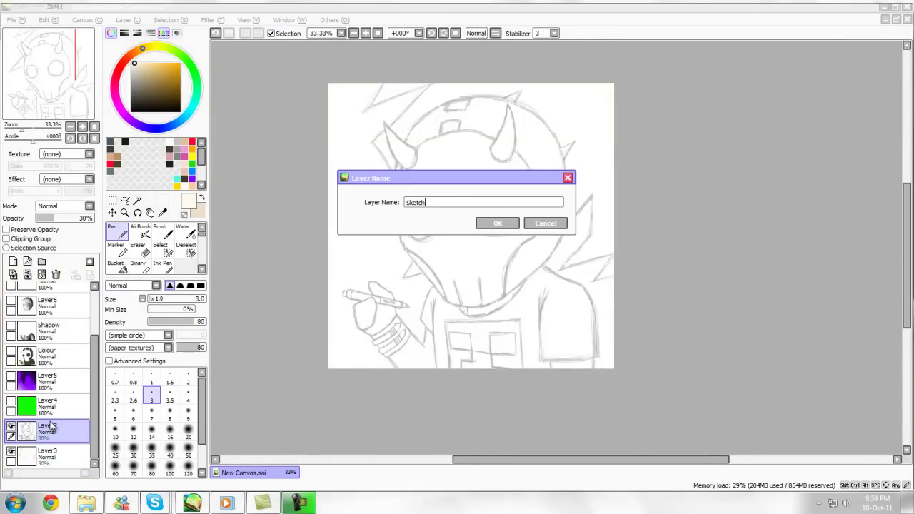
{"action": "key", "text": "Return"}
Rename Layer3, which holds the background sketch, as Sketch BG
{"action": "left_click", "coordinate": [63, 461]}
{"action": "double_click", "coordinate": [65, 461]}
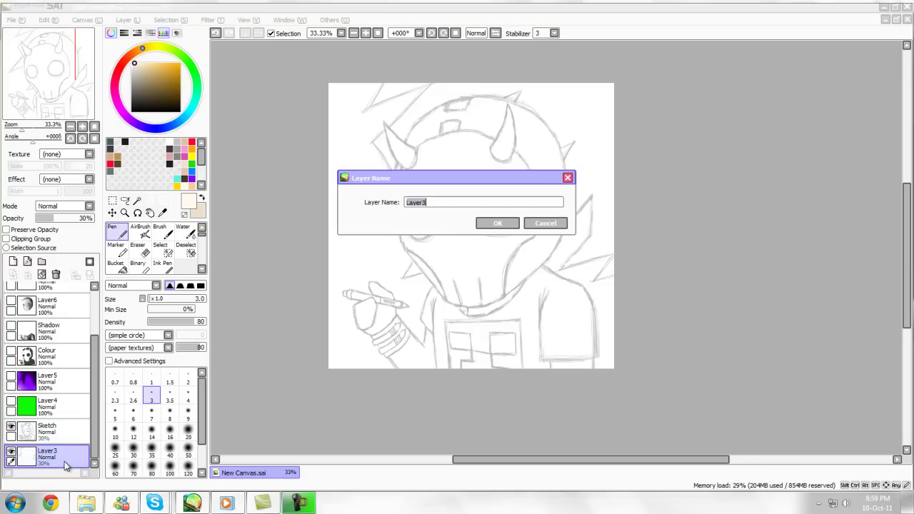
{"action": "type", "text": "Sketch BG"}
{"action": "key", "text": "Return"}
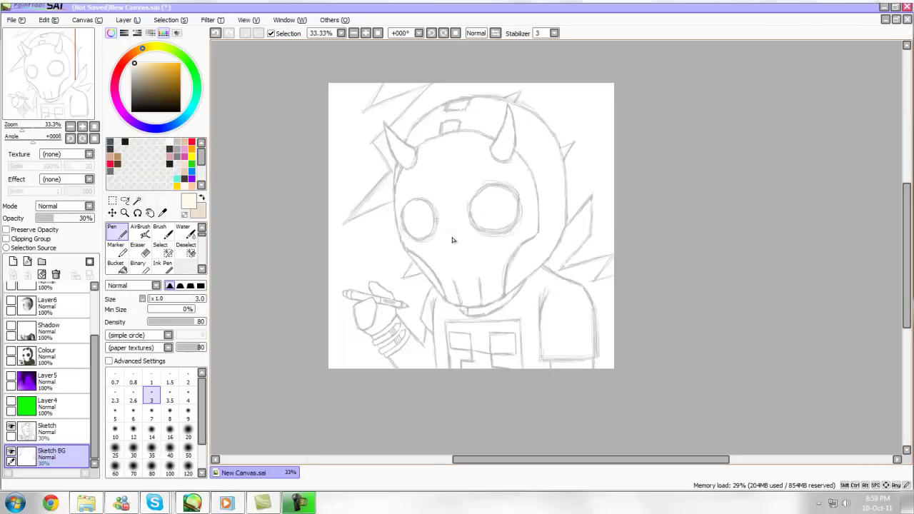
Raise the opacity of both the Sketch and Sketch BG layers to 100%
{"action": "left_click", "coordinate": [68, 433]}
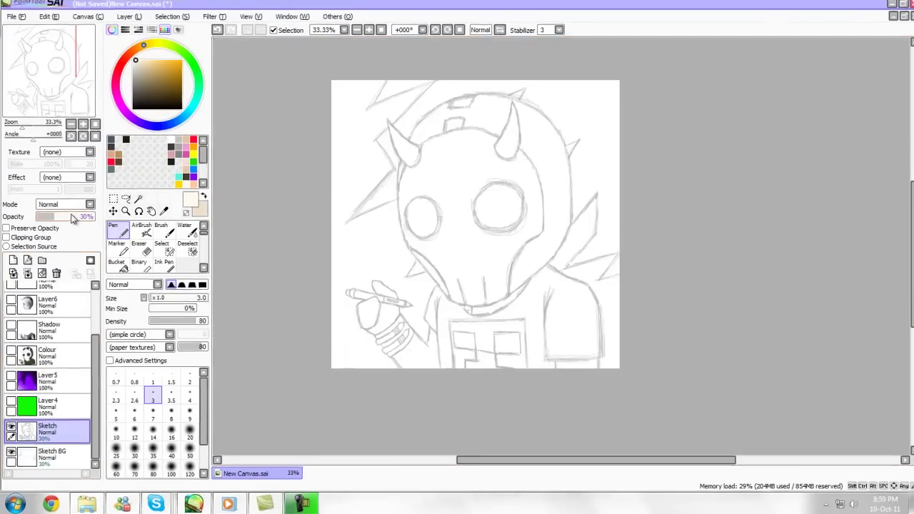
{"action": "left_click_drag", "start_coordinate": [73, 218], "coordinate": [96, 218]}
{"action": "left_click", "coordinate": [65, 473]}
{"action": "left_click_drag", "start_coordinate": [82, 186], "coordinate": [152, 187]}
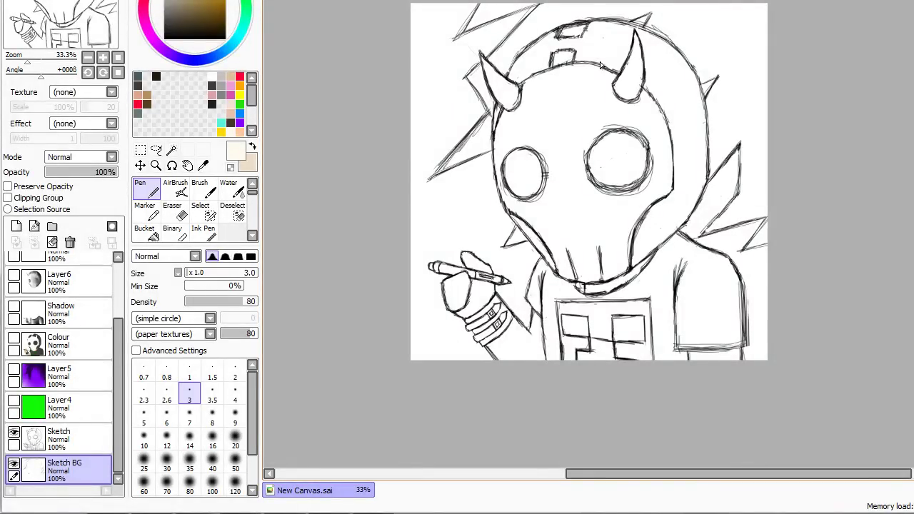
Lower the Sketch layer's opacity to 25% and the Sketch BG layer's opacity to 26%
{"action": "left_click", "coordinate": [78, 436]}
{"action": "mouse_move", "coordinate": [79, 174]}
{"action": "left_mouse_down"}
{"action": "mouse_move", "coordinate": [63, 174]}
{"action": "mouse_move", "coordinate": [71, 176]}
{"action": "mouse_move", "coordinate": [57, 199]}
{"action": "left_mouse_up"}
{"action": "left_click", "coordinate": [75, 472]}
{"action": "left_click_drag", "start_coordinate": [105, 448], "coordinate": [103, 422]}
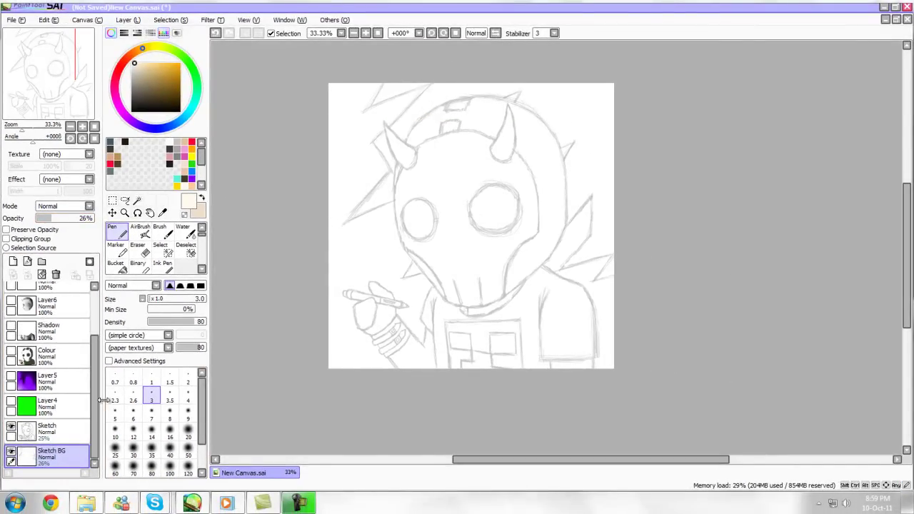
Create a new linework layer directly above Sketch BG and delete it again
{"action": "scroll", "coordinate": [92, 419], "scroll_direction": "down", "scroll_amount": 2}
{"action": "scroll", "coordinate": [58, 372], "scroll_direction": "up", "scroll_amount": 3}
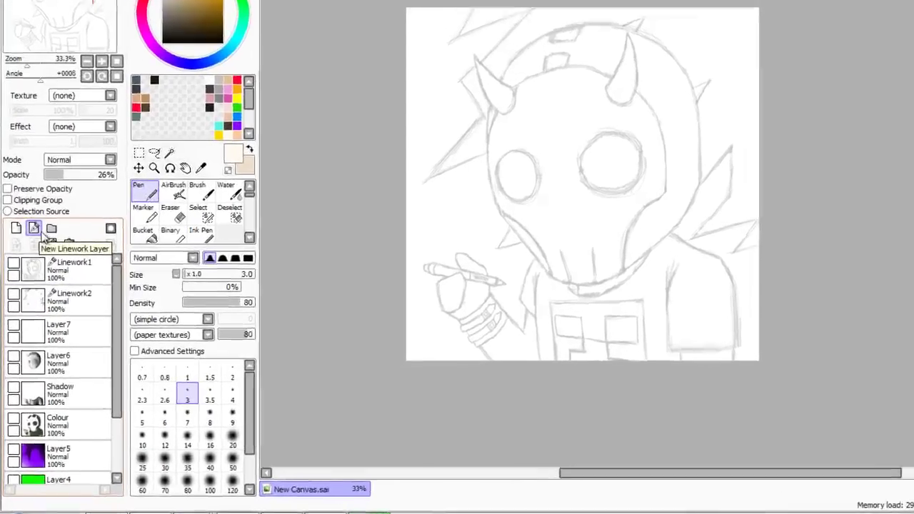
{"action": "left_click", "coordinate": [27, 262]}
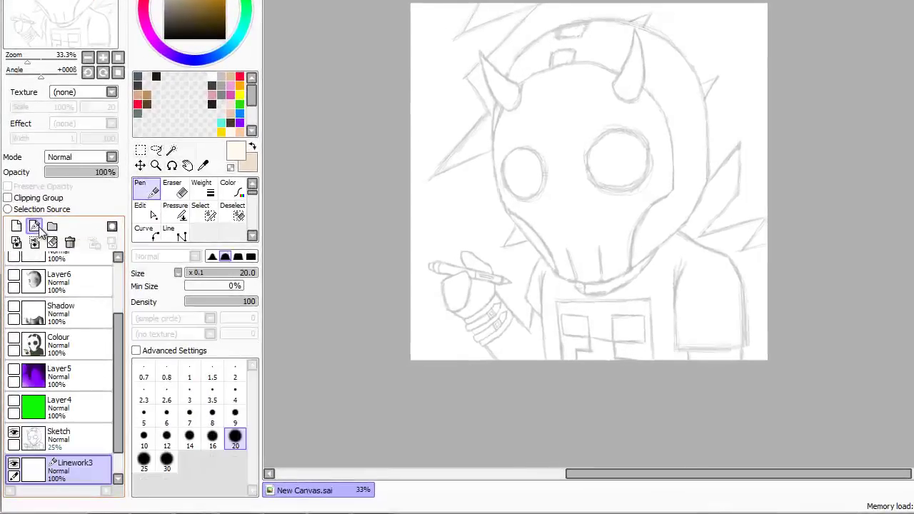
{"action": "scroll", "coordinate": [82, 473], "scroll_direction": "down", "scroll_amount": 1}
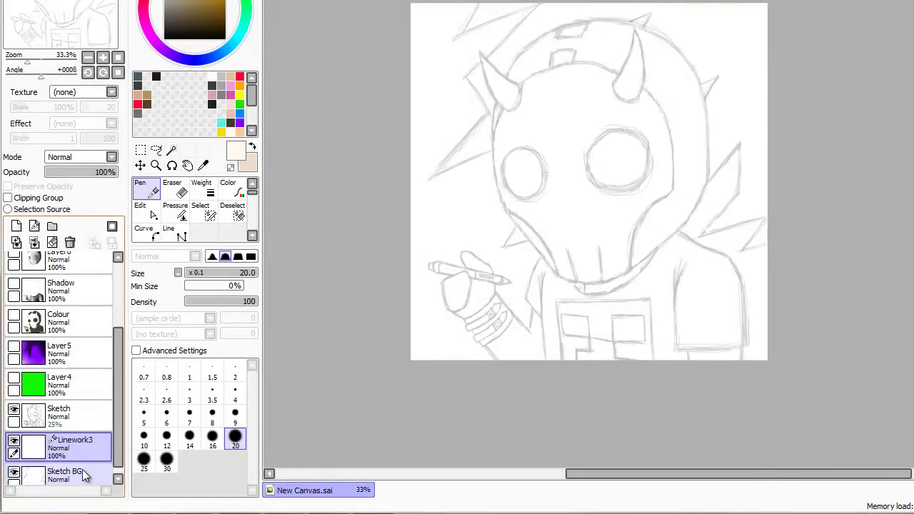
{"action": "key", "text": "Delete"}
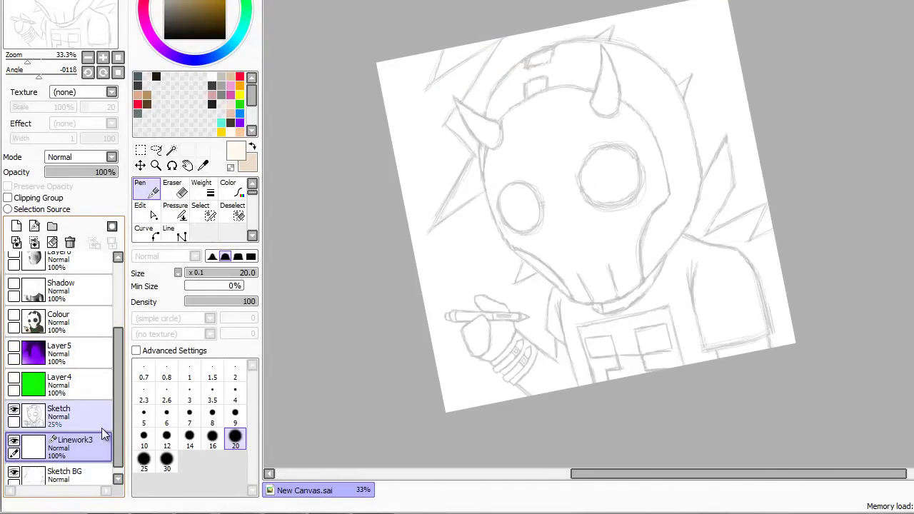
{"action": "key", "text": "End"}
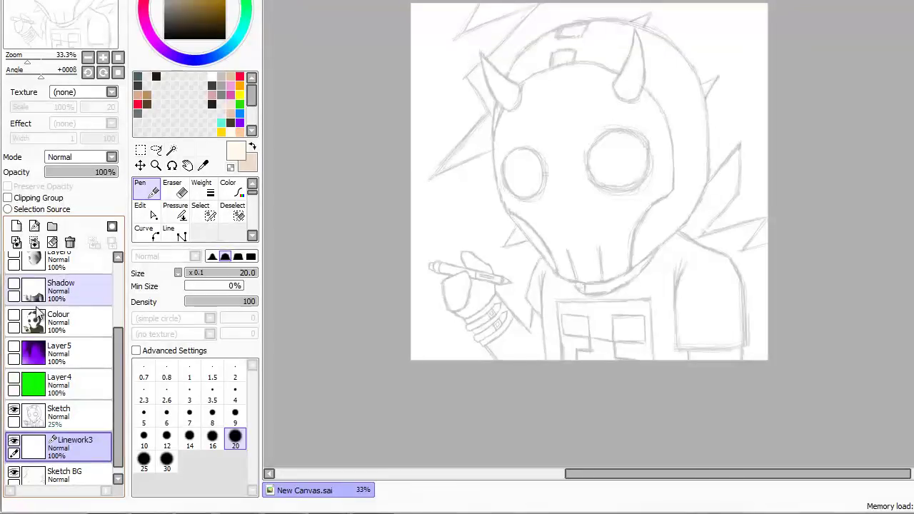
{"action": "left_click", "coordinate": [70, 242]}
Select the Linework1 layer and make it visible over the faint sketch
{"action": "scroll", "coordinate": [80, 271], "scroll_direction": "up", "scroll_amount": 3}
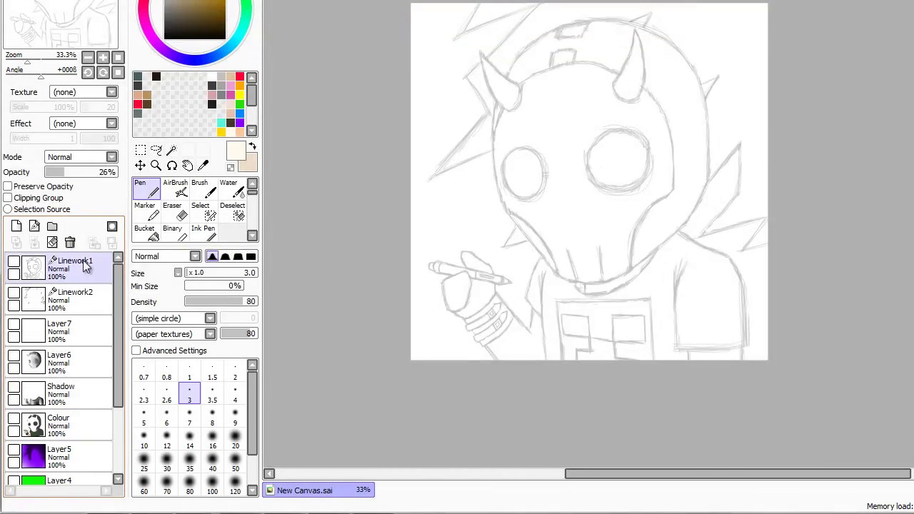
{"action": "left_click", "coordinate": [81, 266]}
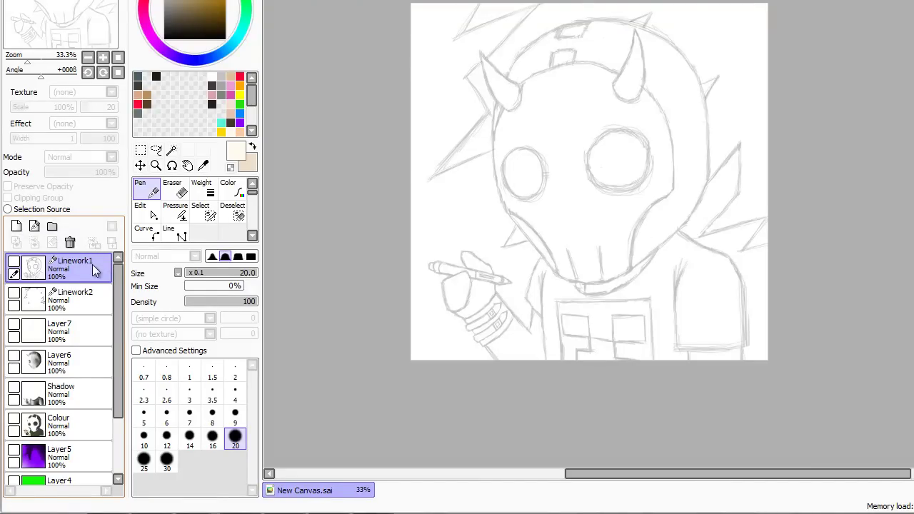
{"action": "left_click", "coordinate": [14, 262]}
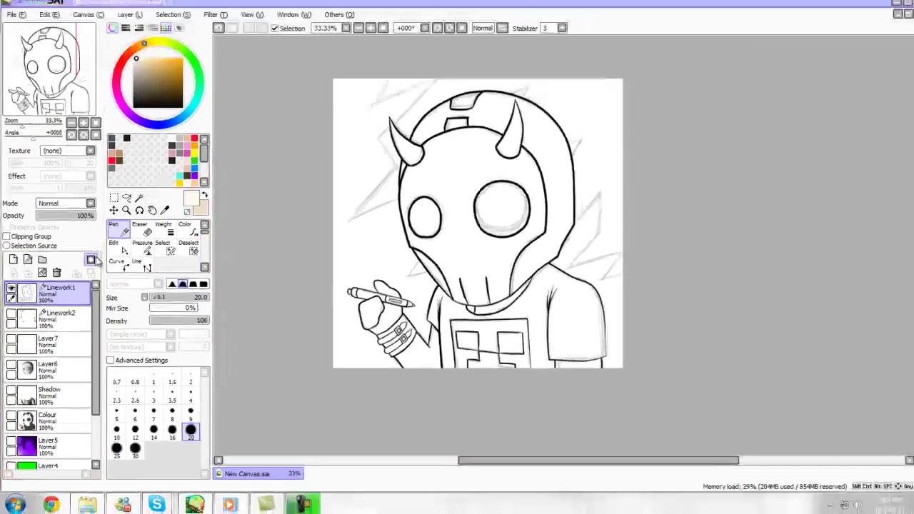
Reveal the control points of the Linework1 lines and try to move one on the hood's outer edge
{"action": "scroll", "coordinate": [705, 177], "scroll_direction": "up", "scroll_amount": 1}
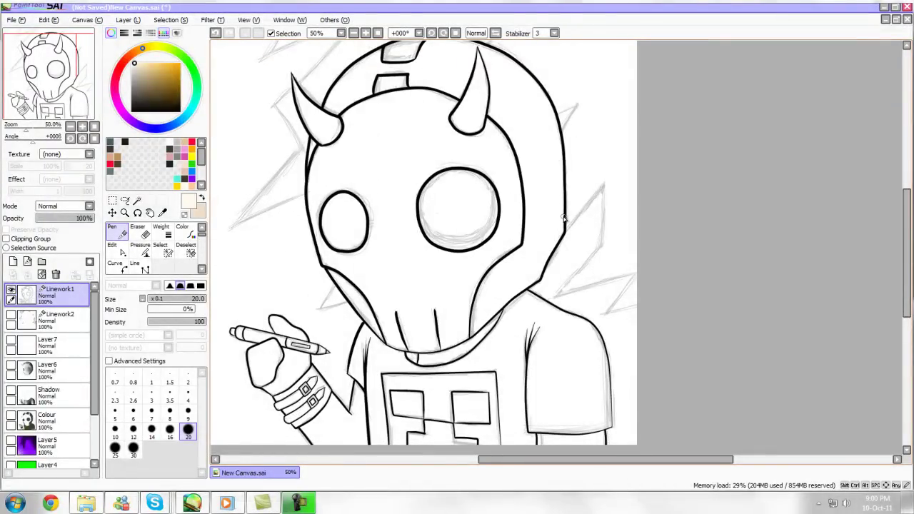
{"action": "key", "text": "ctrl"}
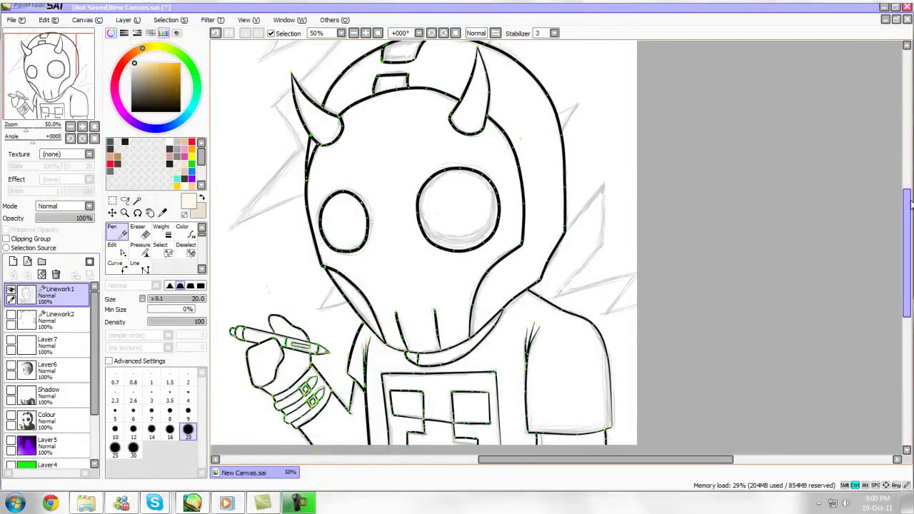
{"action": "scroll", "coordinate": [642, 275], "scroll_direction": "up", "scroll_amount": 2}
{"action": "mouse_move", "coordinate": [567, 232]}
{"action": "left_mouse_down"}
{"action": "mouse_move", "coordinate": [629, 225]}
{"action": "mouse_move", "coordinate": [565, 228]}
{"action": "mouse_move", "coordinate": [628, 237]}
{"action": "mouse_move", "coordinate": [640, 216]}
{"action": "mouse_move", "coordinate": [632, 231]}
{"action": "mouse_move", "coordinate": [544, 243]}
{"action": "mouse_move", "coordinate": [571, 243]}
{"action": "left_mouse_up"}
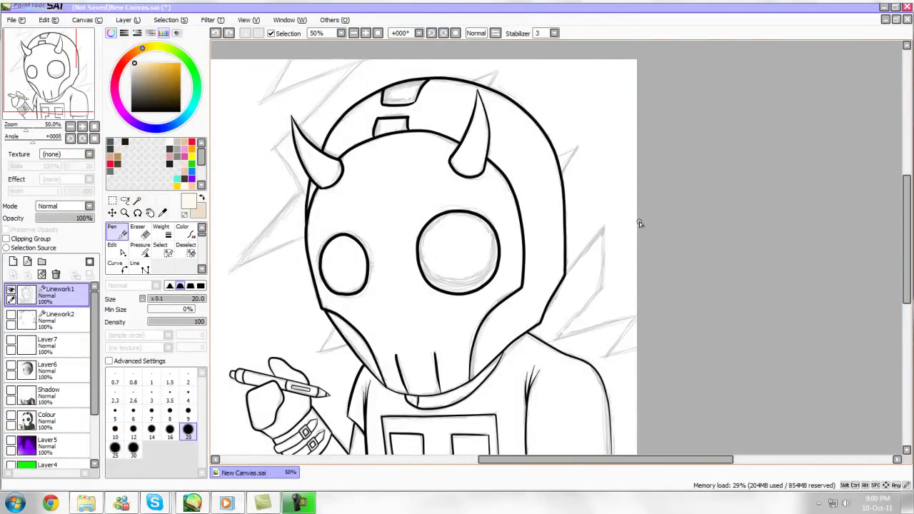
{"action": "scroll", "coordinate": [642, 219], "scroll_direction": "up", "scroll_amount": 2}
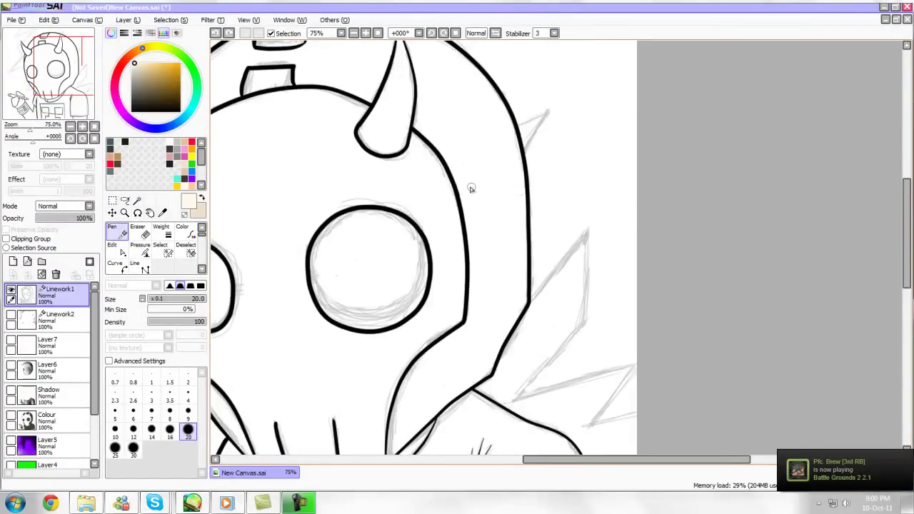
Reveal the control points of all the Linework1 lines and inspect them across the character drawing
{"action": "scroll", "coordinate": [459, 189], "scroll_direction": "down", "scroll_amount": 1}
{"action": "left_click_drag", "start_coordinate": [67, 93], "coordinate": [60, 94]}
{"action": "scroll", "coordinate": [443, 186], "scroll_direction": "down", "scroll_amount": 1}
{"action": "scroll", "coordinate": [441, 187], "scroll_direction": "up", "scroll_amount": 1}
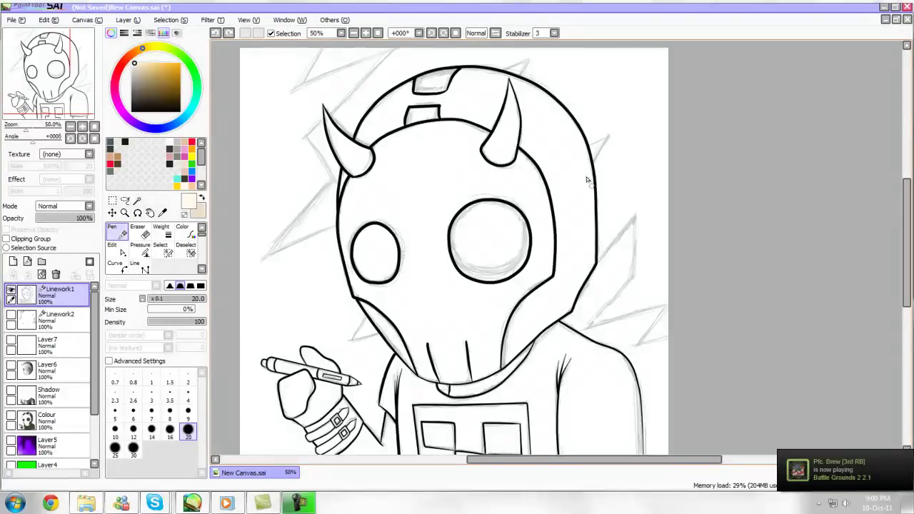
{"action": "key", "text": "ctrl"}
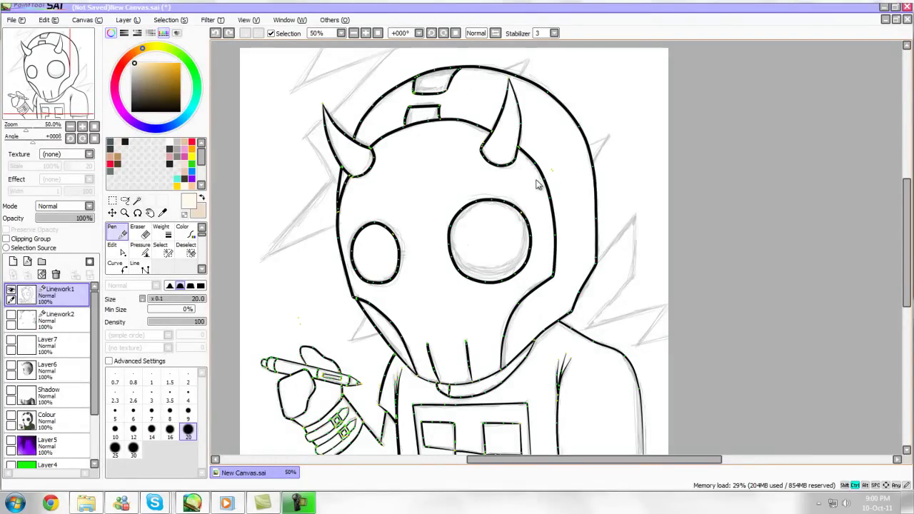
{"action": "key", "text": "alt"}
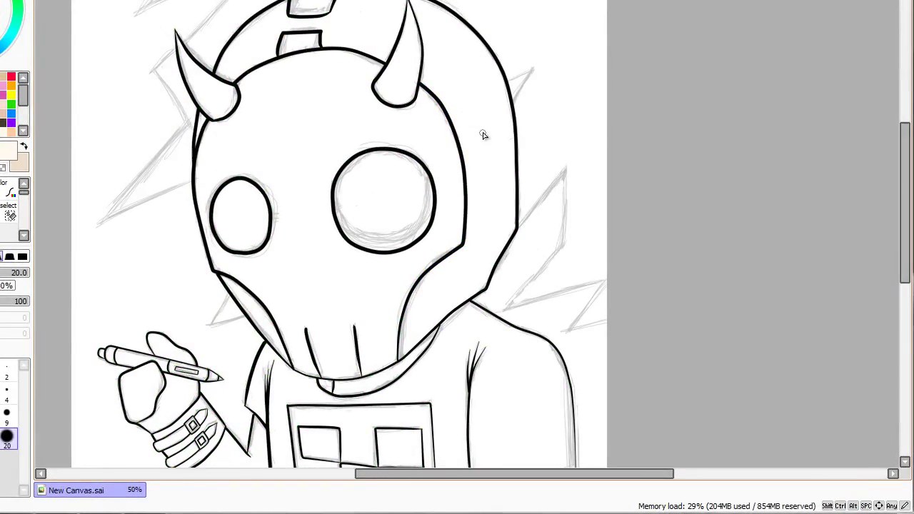
Try to move a control point on the hood's inner edge and undo the edit
{"action": "key", "text": "alt"}
{"action": "left_click", "coordinate": [453, 125], "text": "ctrl"}
{"action": "left_click_drag", "start_coordinate": [453, 123], "coordinate": [460, 126]}
{"action": "key", "text": "ctrl+z"}
{"action": "key", "text": "ctrl+z"}
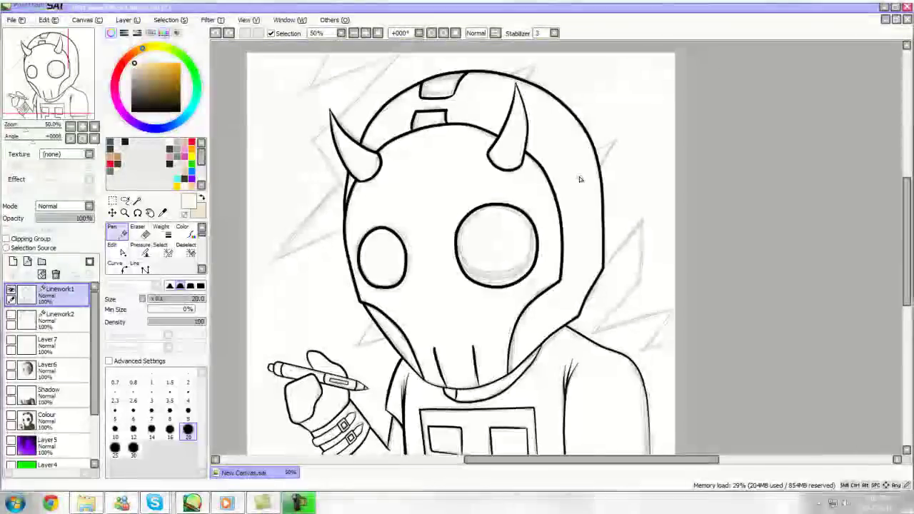
Try to reshape the hood's outer outline by pulling its side outward and its upper curve inward
{"action": "scroll", "coordinate": [599, 176], "scroll_direction": "down", "scroll_amount": 1}
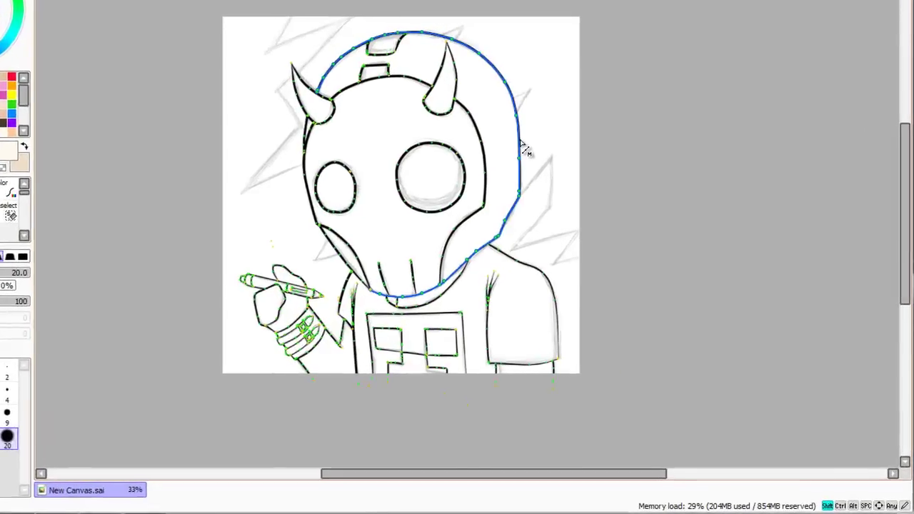
{"action": "left_click_drag", "start_coordinate": [598, 194], "coordinate": [642, 186], "text": "shift"}
{"action": "mouse_move", "coordinate": [573, 132]}
{"action": "left_mouse_down", "text": "shift"}
{"action": "mouse_move", "coordinate": [368, 134]}
{"action": "mouse_move", "coordinate": [559, 129]}
{"action": "mouse_move", "coordinate": [532, 134]}
{"action": "mouse_move", "coordinate": [533, 151]}
{"action": "left_mouse_up", "text": "shift"}
{"action": "key", "text": "ctrl+z"}
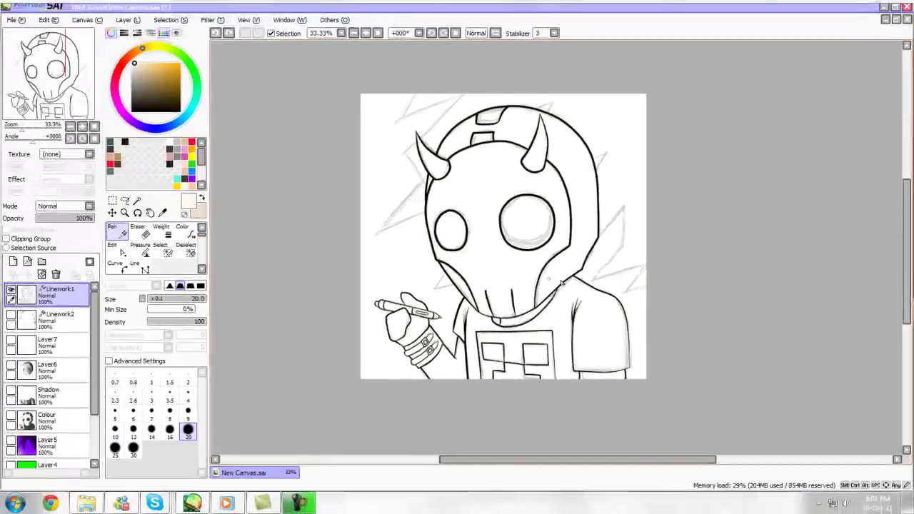
Undo the last outline edit and set the drawing colour to black
{"action": "left_click_drag", "start_coordinate": [65, 97], "coordinate": [55, 110]}
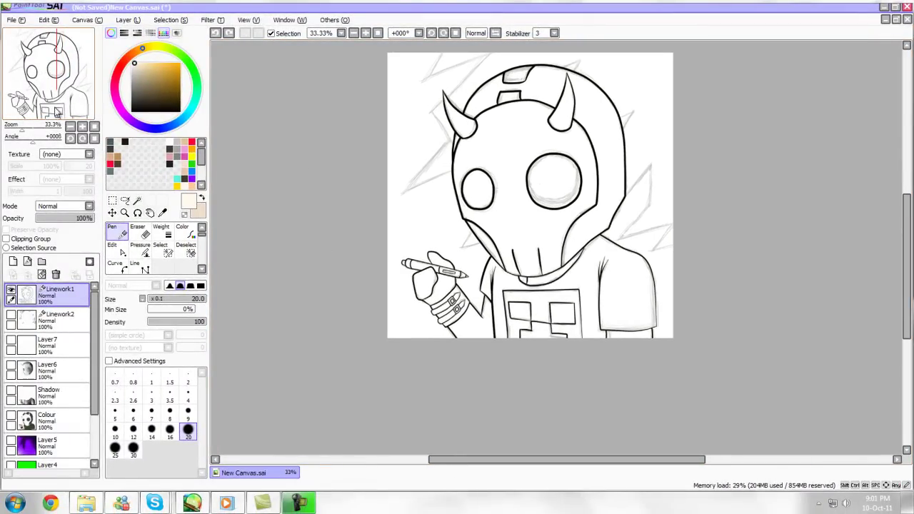
{"action": "scroll", "coordinate": [610, 294], "scroll_direction": "up", "scroll_amount": 1}
{"action": "scroll", "coordinate": [571, 265], "scroll_direction": "down", "scroll_amount": 1}
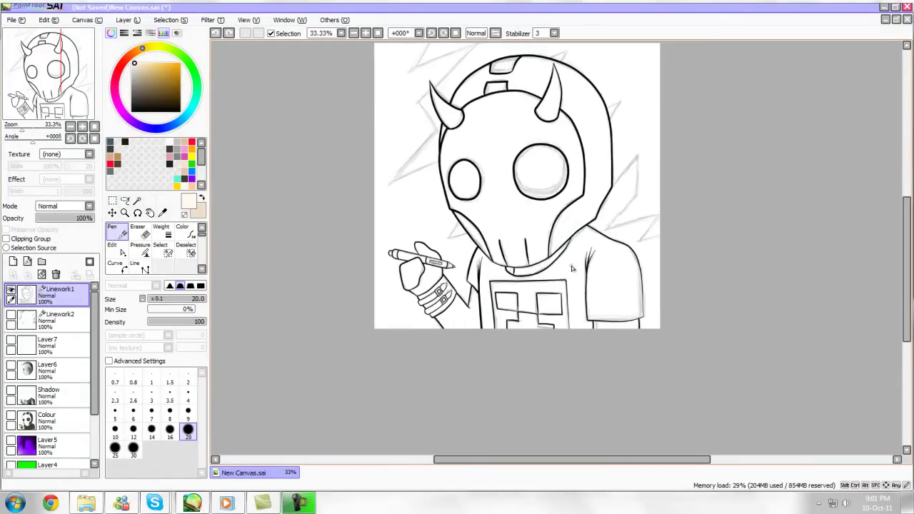
{"action": "left_click_drag", "start_coordinate": [83, 84], "coordinate": [81, 81]}
{"action": "scroll", "coordinate": [546, 200], "scroll_direction": "up", "scroll_amount": 1}
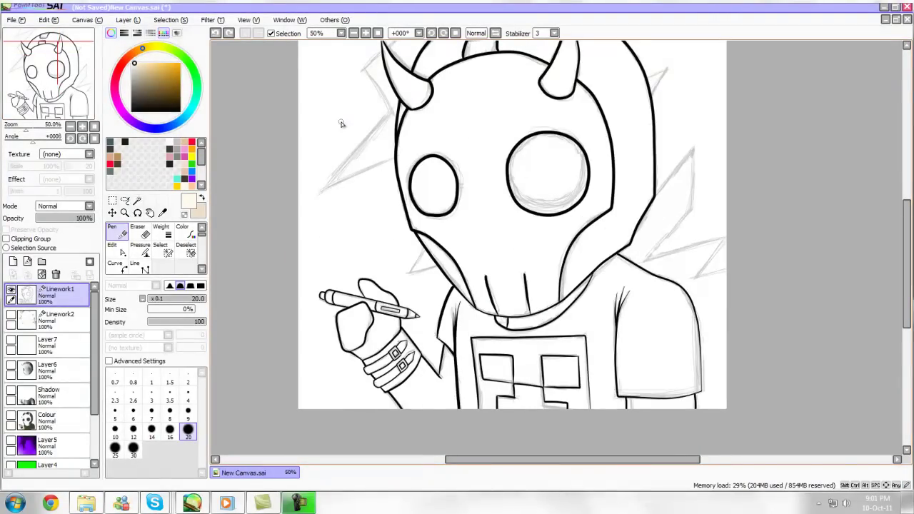
{"action": "key", "text": "ctrl+z"}
{"action": "left_click", "coordinate": [131, 111]}
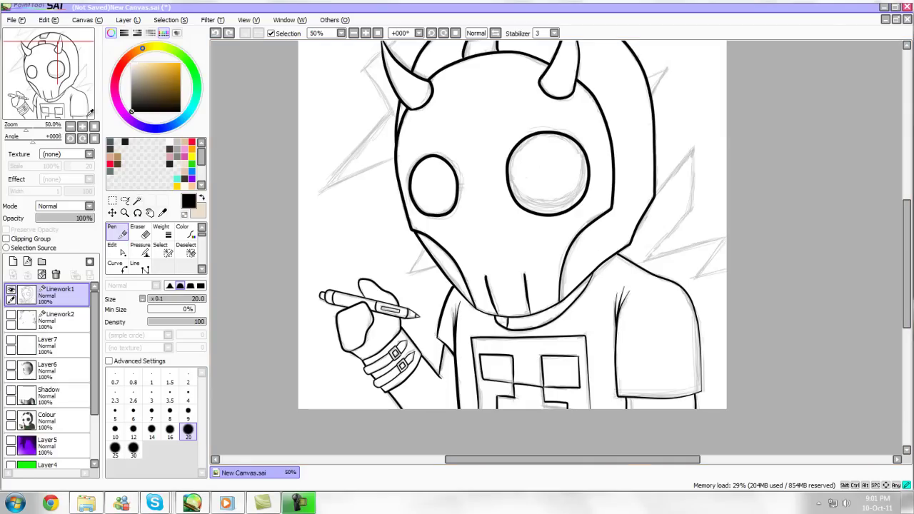
Try a near-vertical stroke in the blank area beside the mask, pull its control point upward, and undo everything
{"action": "left_click_drag", "start_coordinate": [356, 97], "coordinate": [343, 197]}
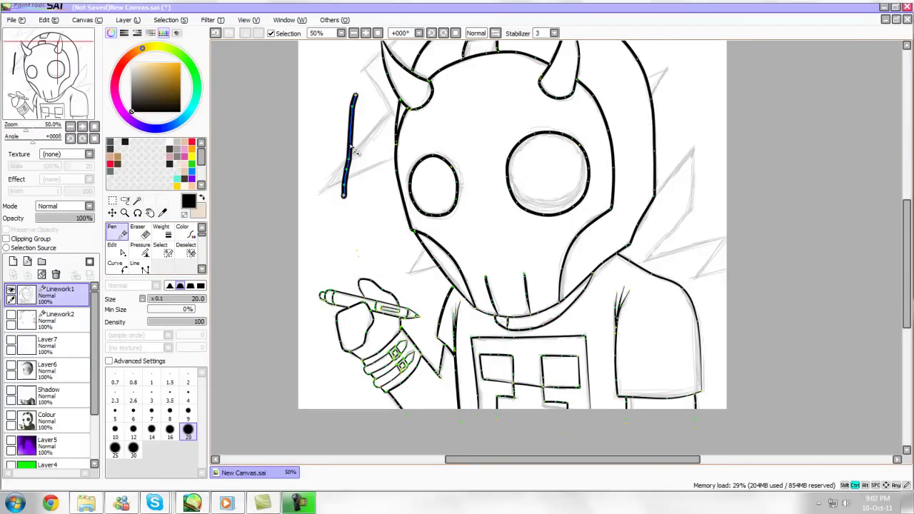
{"action": "mouse_move", "coordinate": [348, 157]}
{"action": "left_mouse_down"}
{"action": "mouse_move", "coordinate": [330, 160]}
{"action": "mouse_move", "coordinate": [327, 116]}
{"action": "mouse_move", "coordinate": [369, 79]}
{"action": "left_mouse_up"}
{"action": "key", "text": "ctrl+z"}
{"action": "key", "text": "ctrl+z"}
{"action": "key", "text": "ctrl+z"}
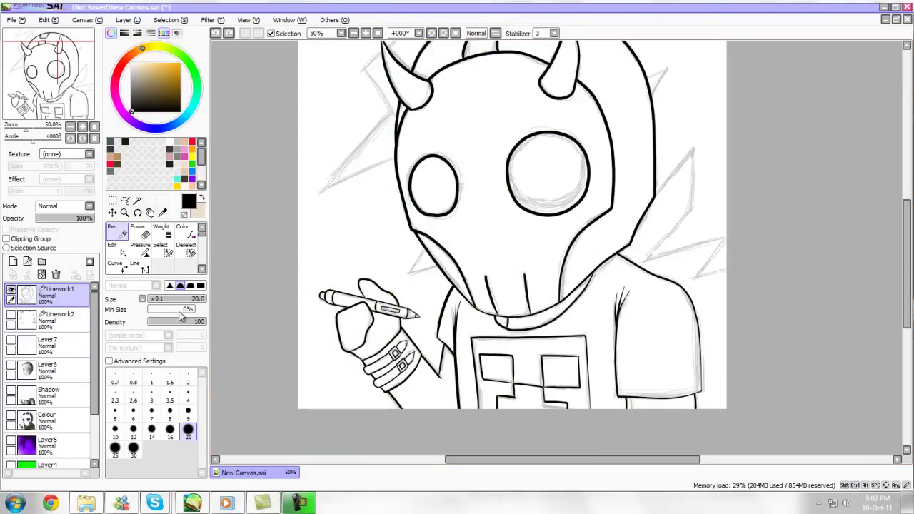
Try pen size 5, return to size 20, draw two short vertical test strokes beside the mask and undo them
{"action": "left_click", "coordinate": [115, 412]}
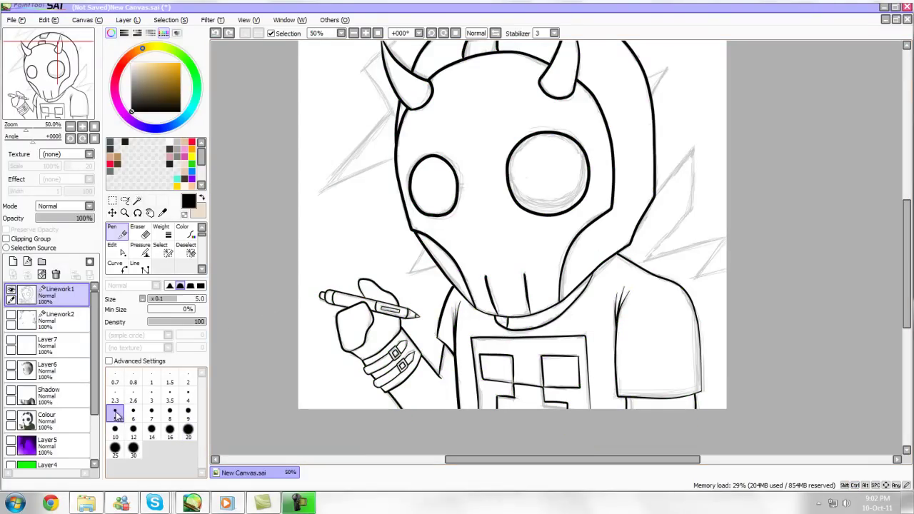
{"action": "left_click", "coordinate": [188, 429]}
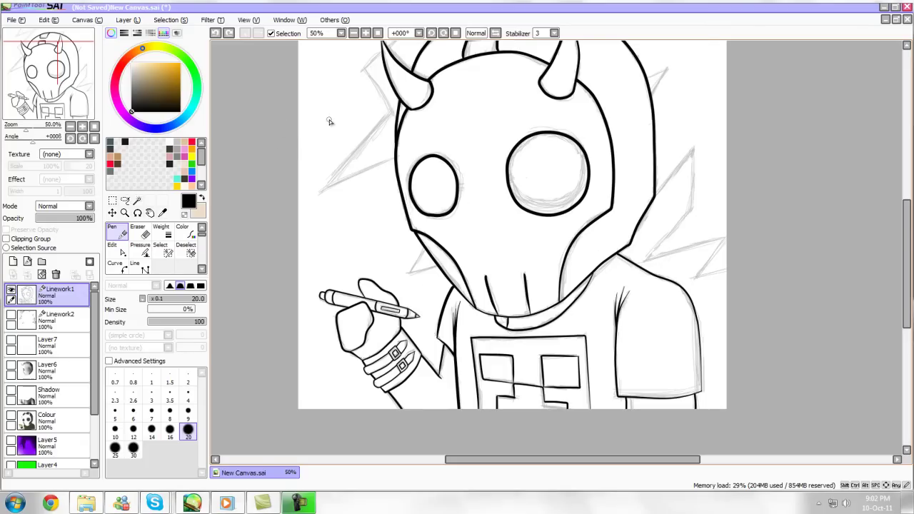
{"action": "left_click_drag", "start_coordinate": [337, 119], "coordinate": [340, 170]}
{"action": "left_click_drag", "start_coordinate": [352, 115], "coordinate": [355, 171]}
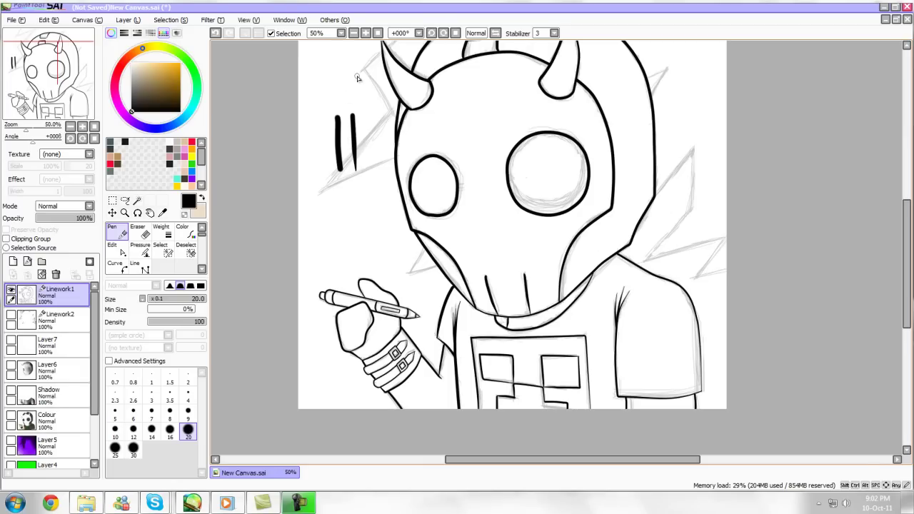
{"action": "key", "text": "ctrl+z"}
{"action": "key", "text": "ctrl+z"}
Make the Colour layer visible under the character outlines and show the background spikes on Linework2
{"action": "scroll", "coordinate": [498, 121], "scroll_direction": "down", "scroll_amount": 1}
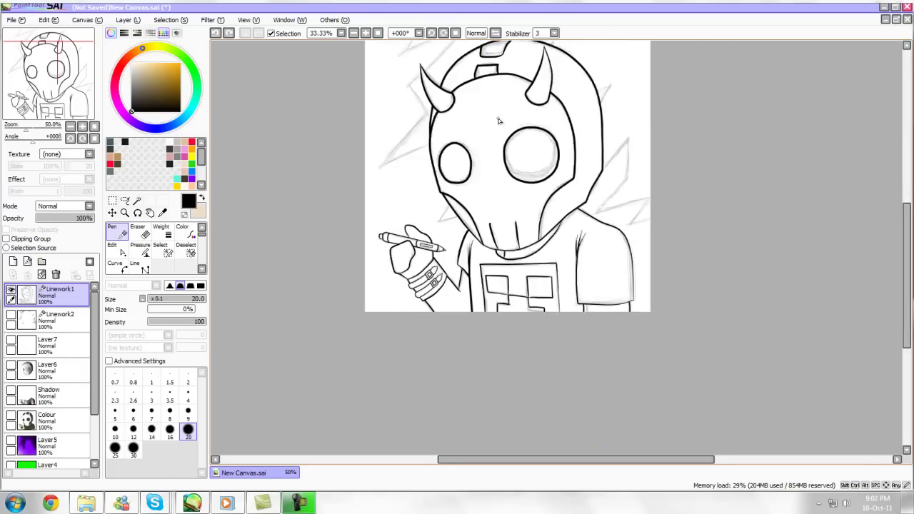
{"action": "scroll", "coordinate": [498, 120], "scroll_direction": "down", "scroll_amount": 1}
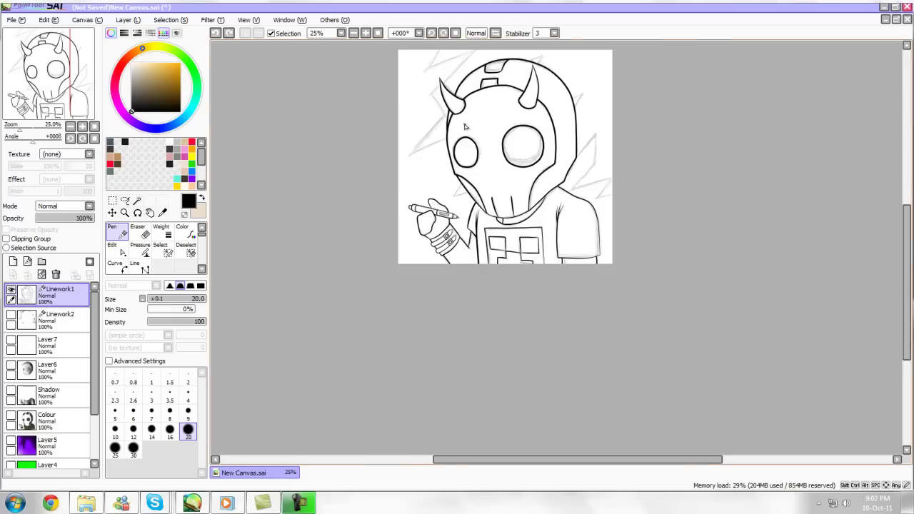
{"action": "scroll", "coordinate": [467, 127], "scroll_direction": "up", "scroll_amount": 1}
{"action": "scroll", "coordinate": [475, 149], "scroll_direction": "up", "scroll_amount": 1}
{"action": "mouse_move", "coordinate": [36, 61]}
{"action": "left_mouse_down"}
{"action": "mouse_move", "coordinate": [38, 46]}
{"action": "mouse_move", "coordinate": [40, 57]}
{"action": "left_mouse_up"}
{"action": "scroll", "coordinate": [493, 206], "scroll_direction": "down", "scroll_amount": 1}
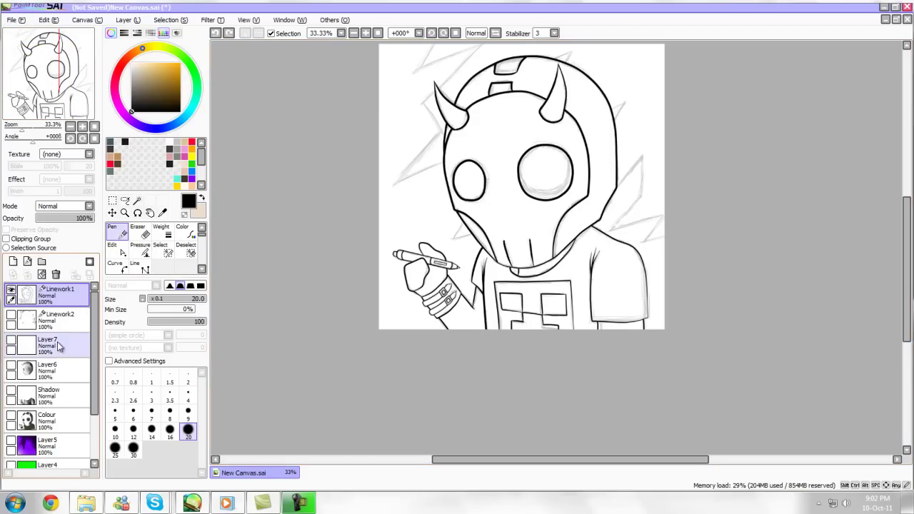
{"action": "scroll", "coordinate": [75, 359], "scroll_direction": "down", "scroll_amount": 2}
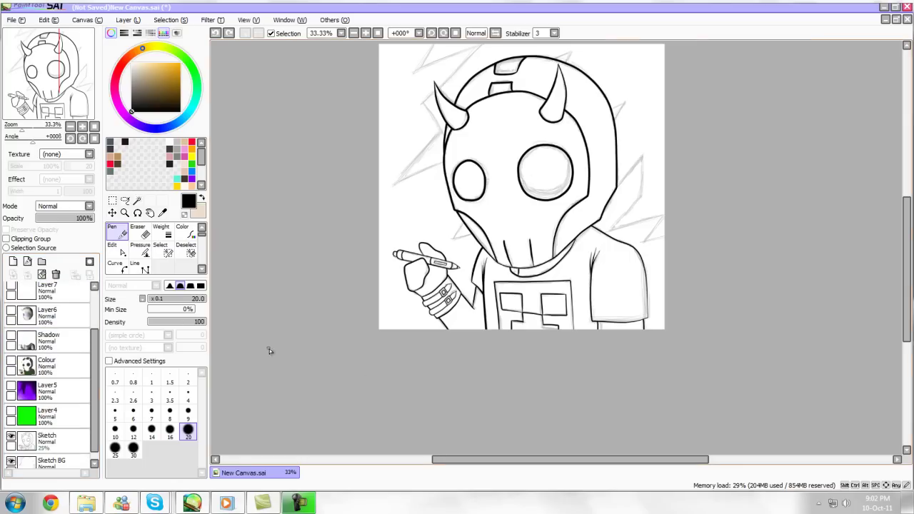
{"action": "scroll", "coordinate": [269, 348], "scroll_direction": "up", "scroll_amount": 1}
{"action": "left_click", "coordinate": [11, 362]}
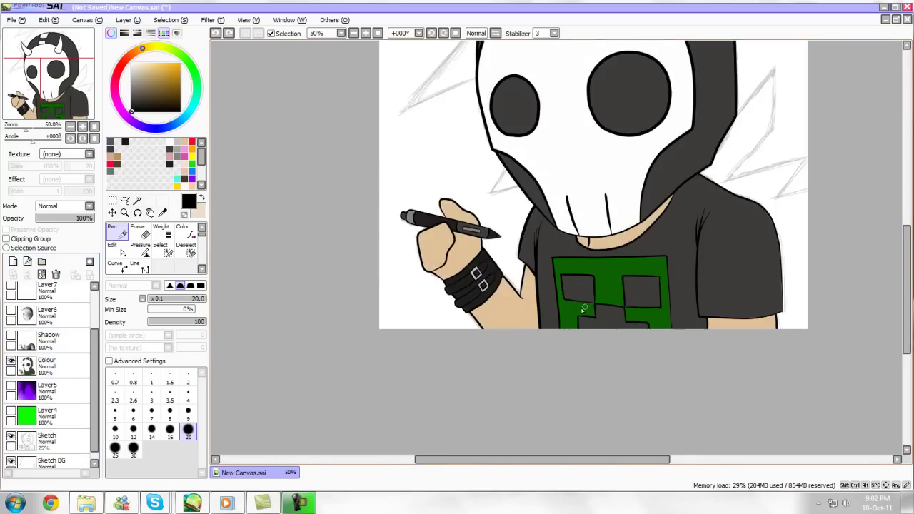
{"action": "scroll", "coordinate": [587, 303], "scroll_direction": "down", "scroll_amount": 1}
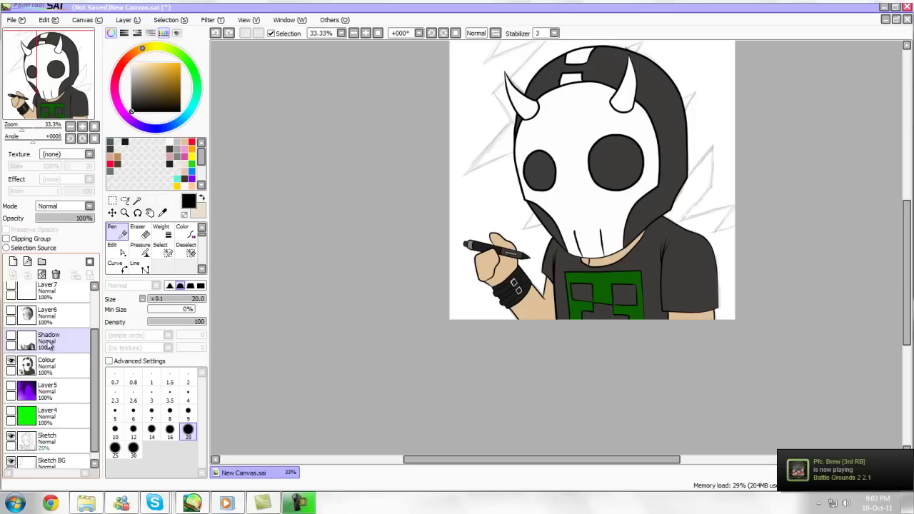
{"action": "scroll", "coordinate": [63, 350], "scroll_direction": "up", "scroll_amount": 2}
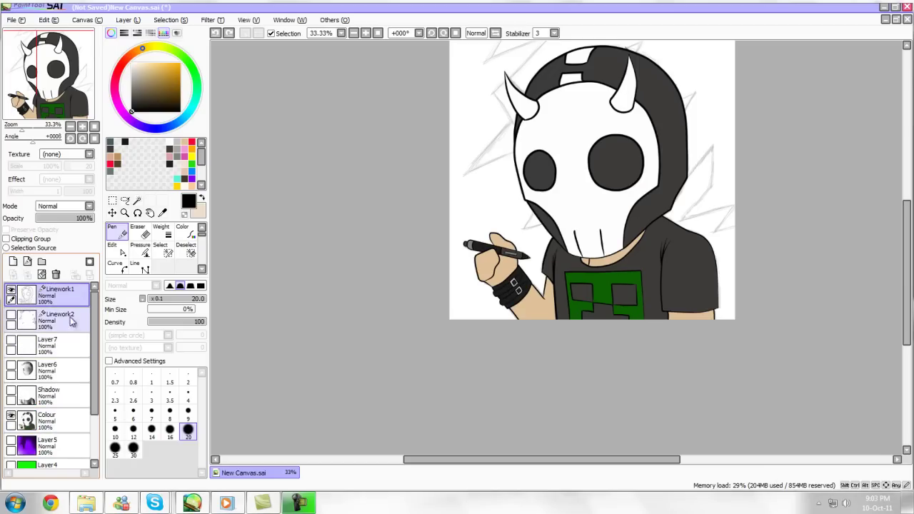
{"action": "left_click", "coordinate": [11, 315]}
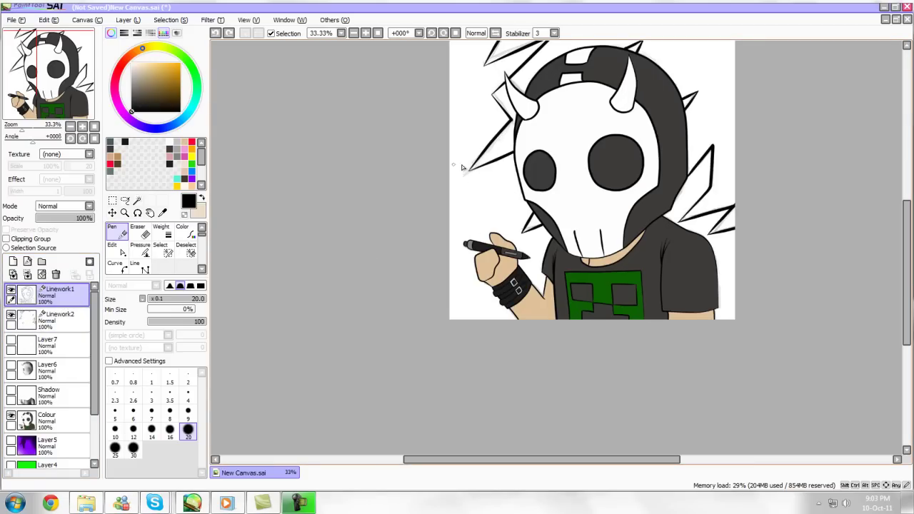
Try the Colour layer above Linework1 in the layer stack and return it to its place below Shadow
{"action": "left_click", "coordinate": [64, 419], "text": "ctrl"}
{"action": "left_click_drag", "start_coordinate": [65, 294], "coordinate": [62, 286]}
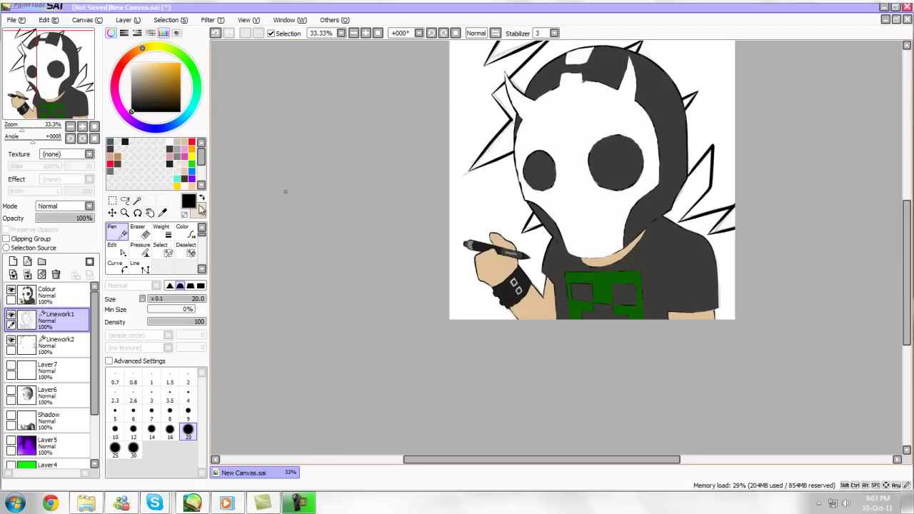
{"action": "left_click", "coordinate": [61, 296], "text": "ctrl"}
{"action": "left_click_drag", "start_coordinate": [62, 295], "coordinate": [62, 429]}
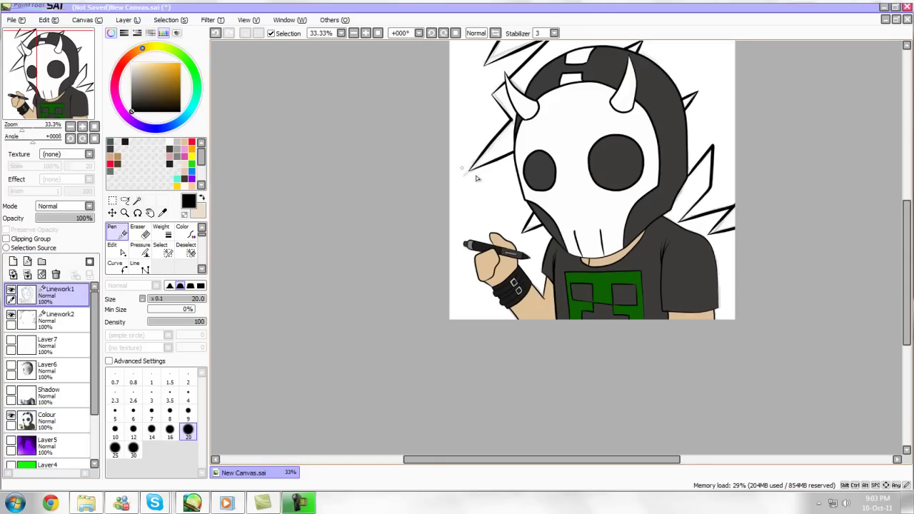
Hide Linework1 to examine the flat colours without outlines, and show it again
{"action": "scroll", "coordinate": [637, 255], "scroll_direction": "down", "scroll_amount": 1}
{"action": "scroll", "coordinate": [636, 255], "scroll_direction": "up", "scroll_amount": 1}
{"action": "left_click_drag", "start_coordinate": [55, 81], "coordinate": [77, 72]}
{"action": "scroll", "coordinate": [869, 234], "scroll_direction": "up", "scroll_amount": 1}
{"action": "scroll", "coordinate": [592, 190], "scroll_direction": "down", "scroll_amount": 1}
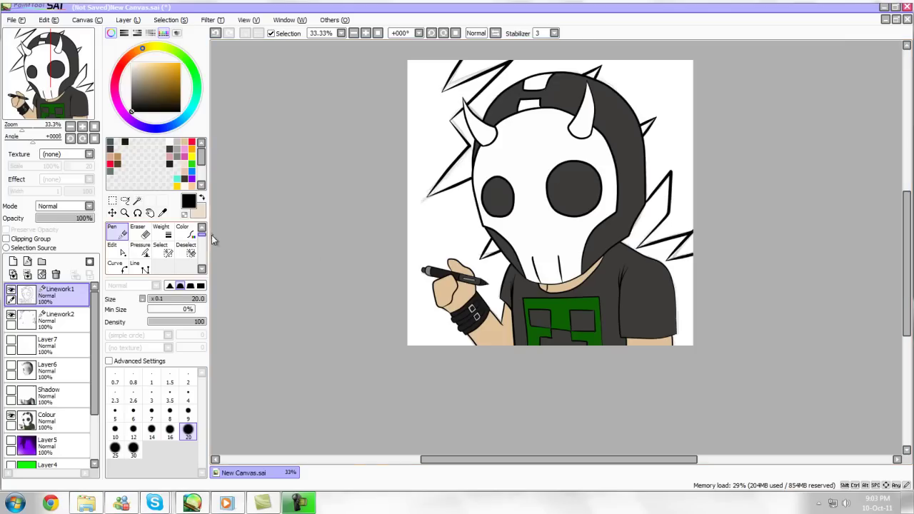
{"action": "left_click", "coordinate": [11, 294]}
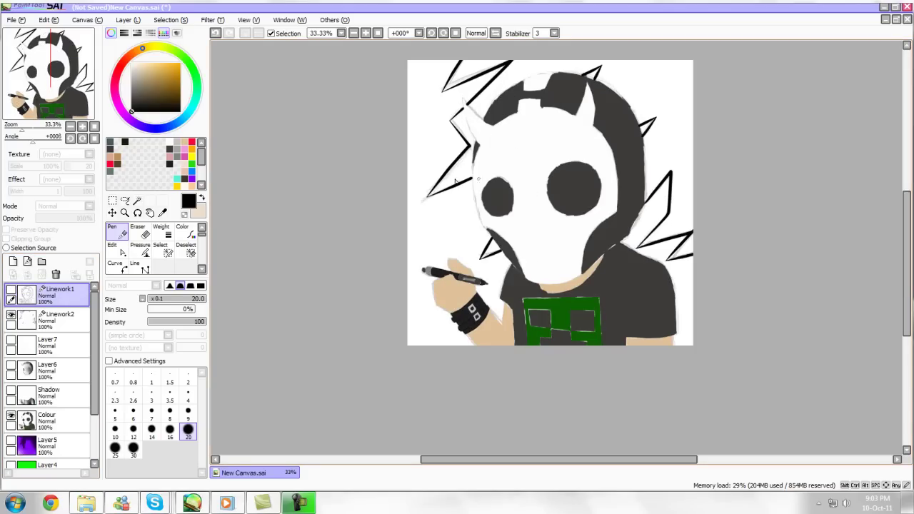
{"action": "left_click", "coordinate": [10, 295]}
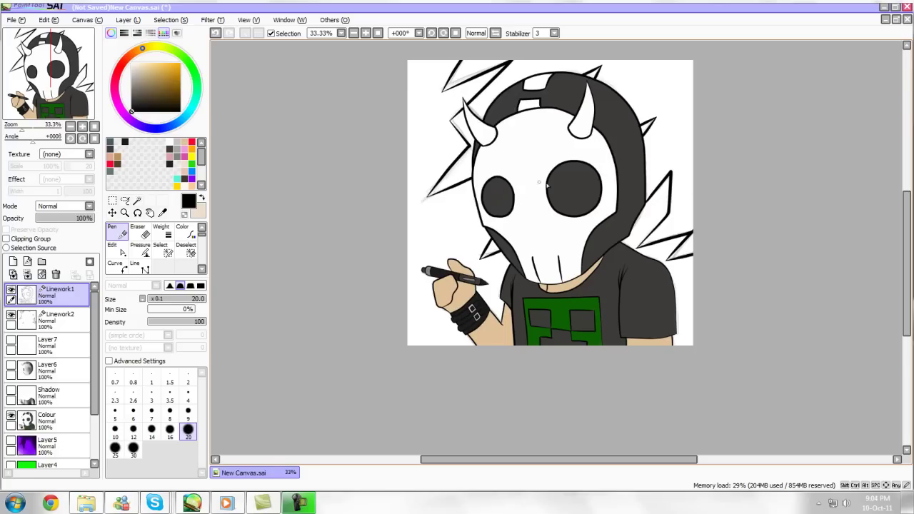
Examine the coloured character up close, especially the hand, pen, wristband and shirt
{"action": "left_click_drag", "start_coordinate": [52, 86], "coordinate": [56, 83]}
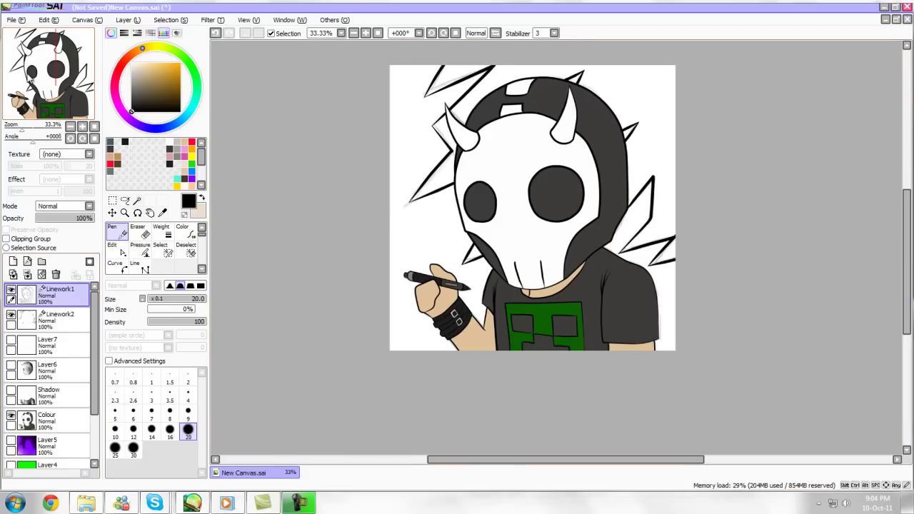
{"action": "left_click", "coordinate": [29, 77]}
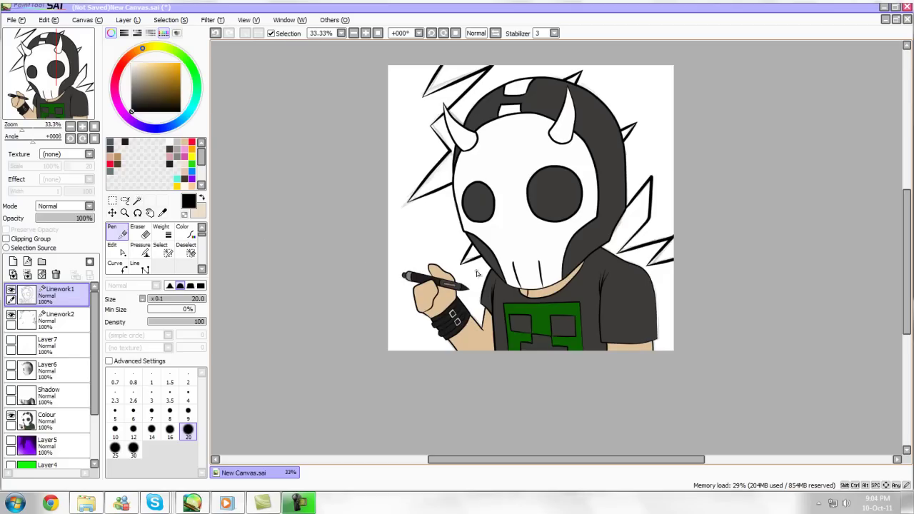
{"action": "left_click_drag", "start_coordinate": [55, 106], "coordinate": [54, 109]}
{"action": "scroll", "coordinate": [411, 315], "scroll_direction": "up", "scroll_amount": 1}
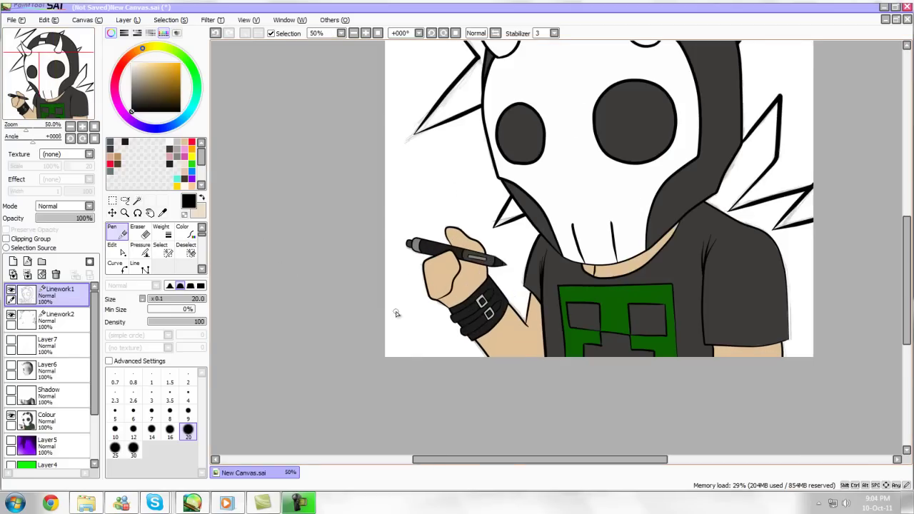
{"action": "scroll", "coordinate": [500, 240], "scroll_direction": "up", "scroll_amount": 1}
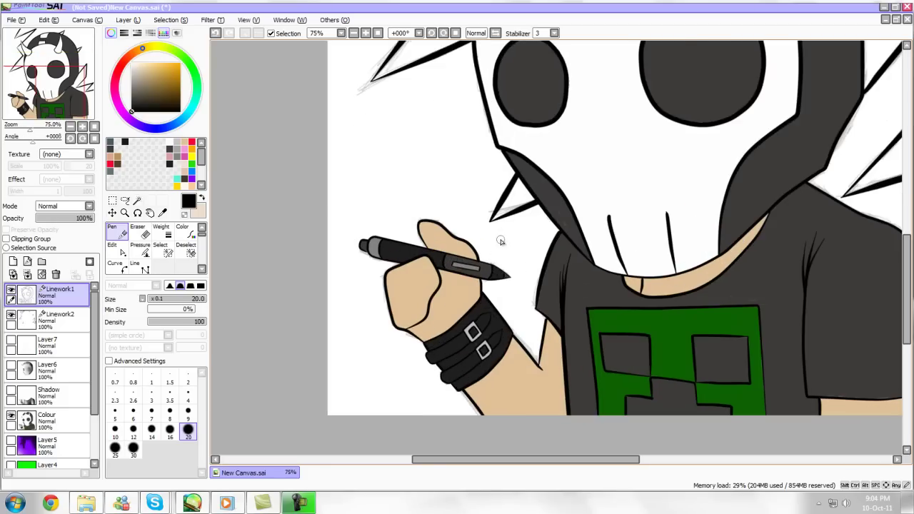
{"action": "scroll", "coordinate": [557, 214], "scroll_direction": "up", "scroll_amount": 1}
{"action": "scroll", "coordinate": [570, 229], "scroll_direction": "down", "scroll_amount": 1}
{"action": "scroll", "coordinate": [532, 240], "scroll_direction": "down", "scroll_amount": 1}
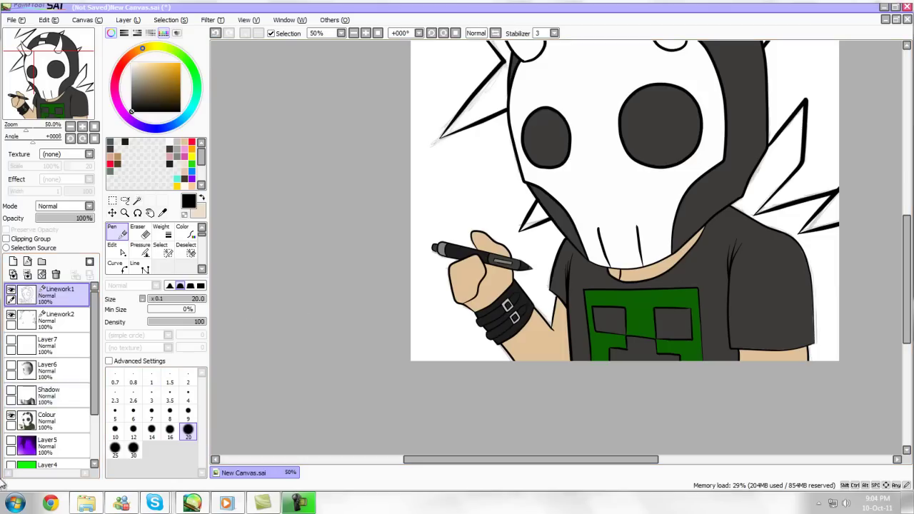
Make the purple Layer5 background visible behind the coloured character
{"action": "left_click", "coordinate": [10, 442]}
{"action": "scroll", "coordinate": [659, 337], "scroll_direction": "down", "scroll_amount": 2}
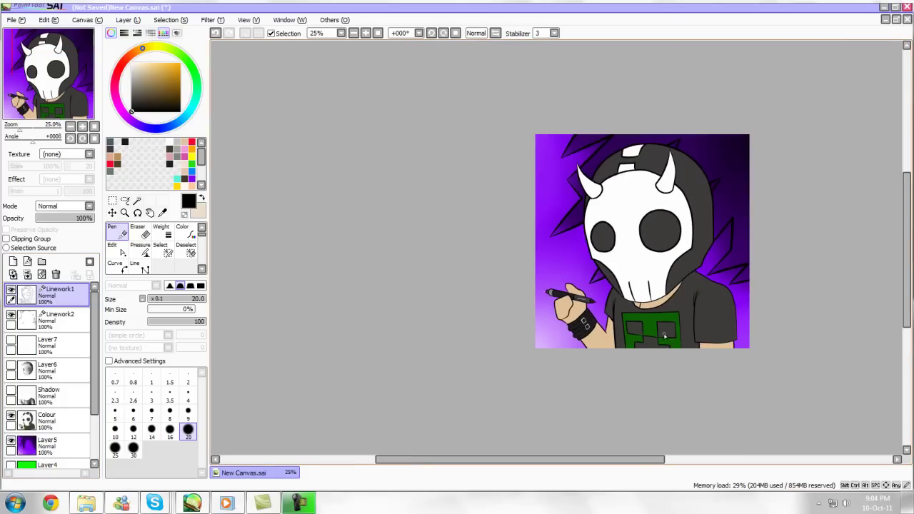
{"action": "scroll", "coordinate": [603, 325], "scroll_direction": "up", "scroll_amount": 2}
{"action": "scroll", "coordinate": [524, 277], "scroll_direction": "down", "scroll_amount": 1}
{"action": "mouse_move", "coordinate": [69, 55]}
{"action": "left_mouse_down"}
{"action": "mouse_move", "coordinate": [54, 40]}
{"action": "mouse_move", "coordinate": [84, 53]}
{"action": "left_mouse_up"}
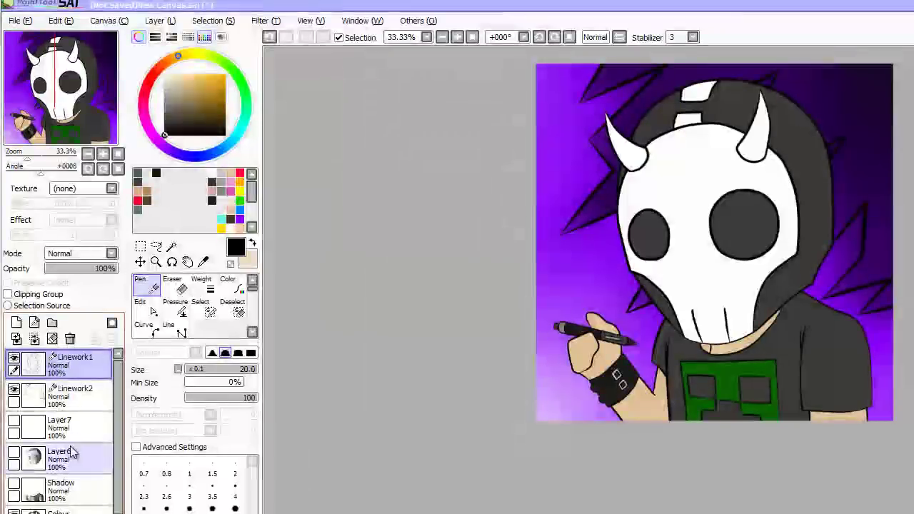
Try the size 3 Pen with a black scribble on the Colour layer beside the mask, and undo it
{"action": "left_click", "coordinate": [60, 511]}
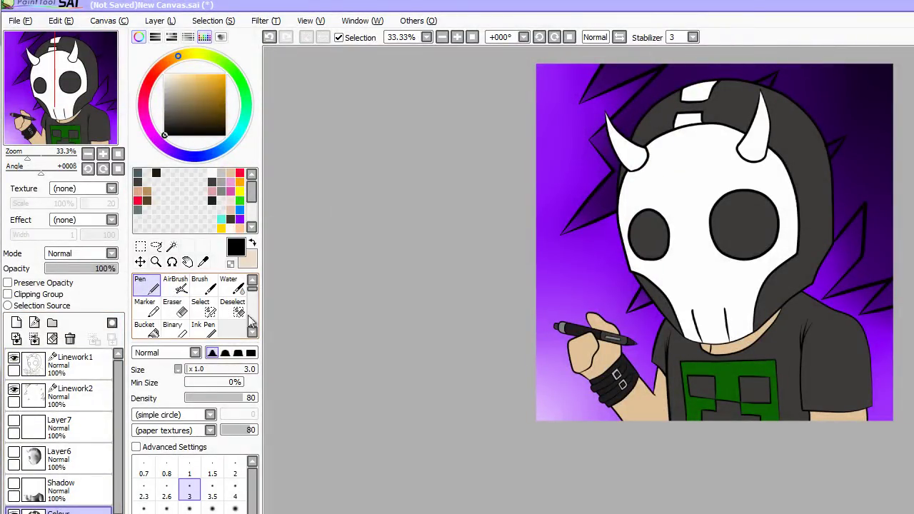
{"action": "scroll", "coordinate": [412, 294], "scroll_direction": "up", "scroll_amount": 1}
{"action": "left_click_drag", "start_coordinate": [49, 104], "coordinate": [62, 97]}
{"action": "left_click", "coordinate": [182, 416]}
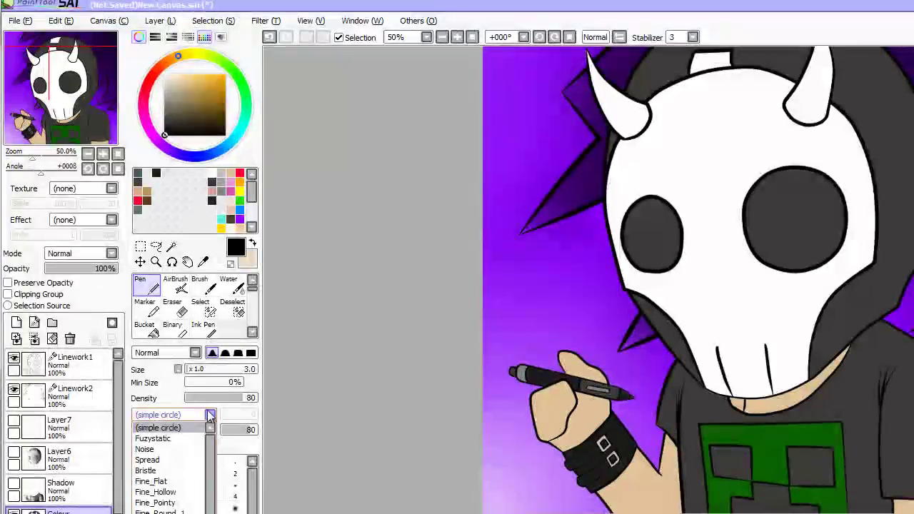
{"action": "left_click", "coordinate": [197, 414]}
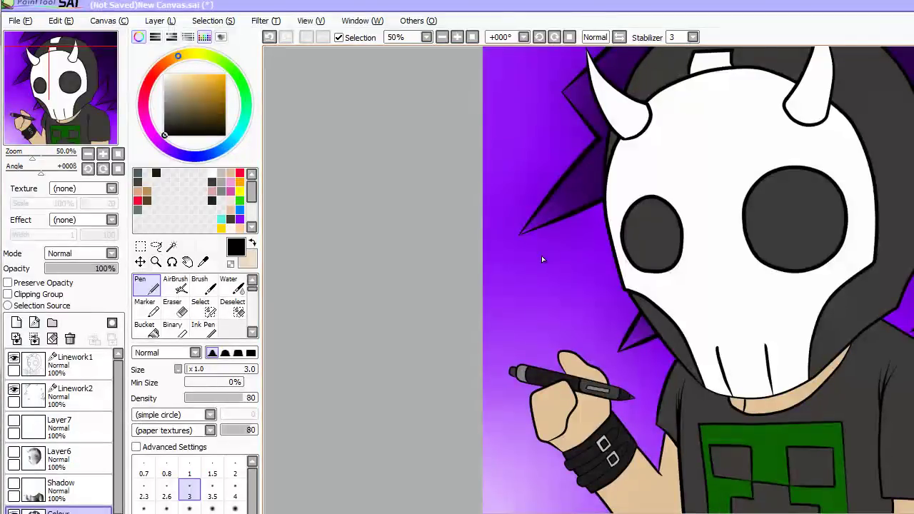
{"action": "left_click_drag", "start_coordinate": [560, 258], "coordinate": [582, 300]}
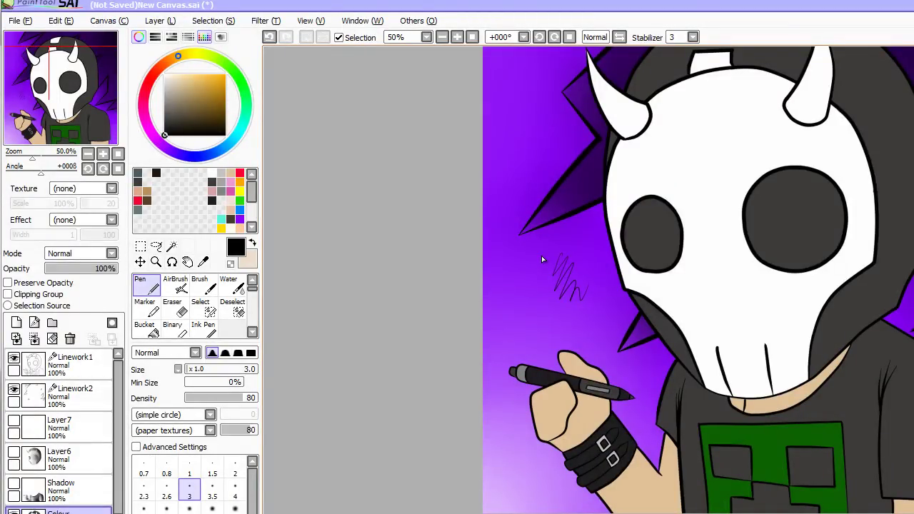
{"action": "key", "text": "ctrl+z"}
Try outlining the background spike beside the mask with the size 9 Brush and filling it black with the Bucket, and undo it
{"action": "left_click", "coordinate": [203, 286]}
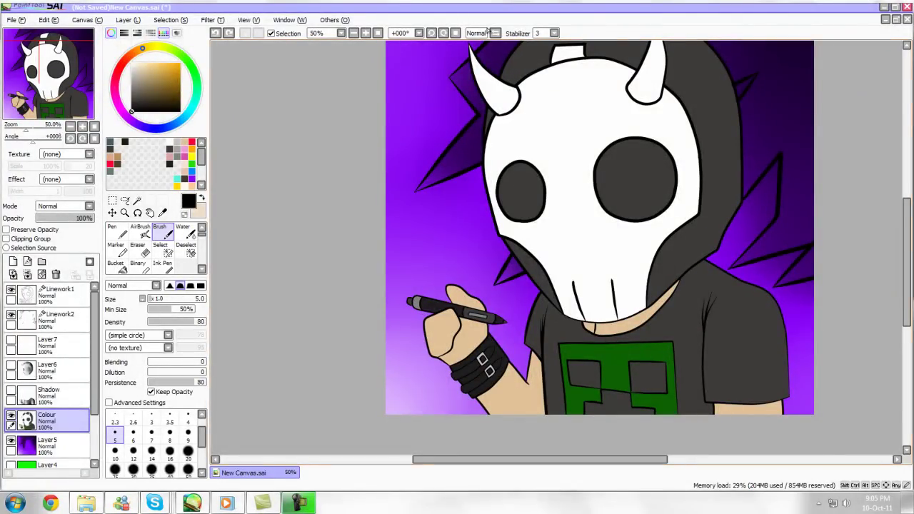
{"action": "left_click", "coordinate": [188, 435]}
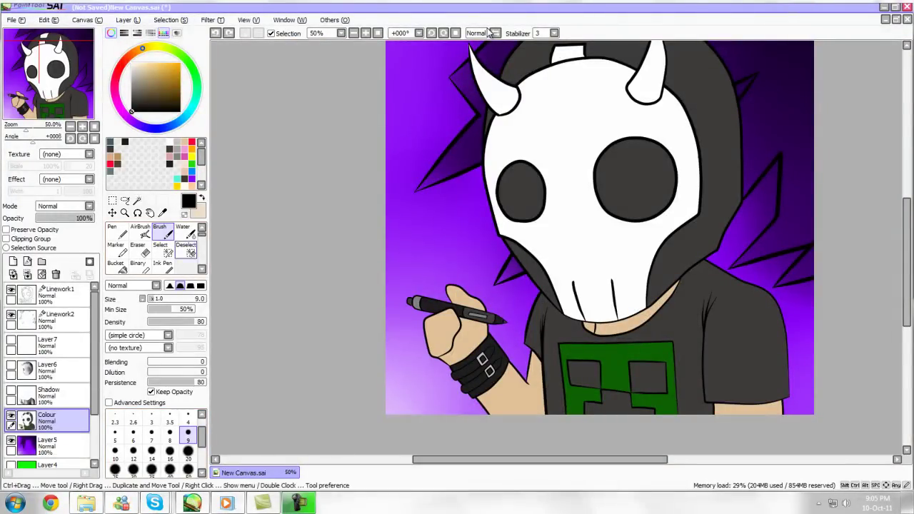
{"action": "mouse_move", "coordinate": [474, 123]}
{"action": "left_mouse_down"}
{"action": "mouse_move", "coordinate": [448, 180]}
{"action": "mouse_move", "coordinate": [479, 157]}
{"action": "left_mouse_up"}
{"action": "left_click", "coordinate": [114, 264]}
{"action": "left_click", "coordinate": [460, 155]}
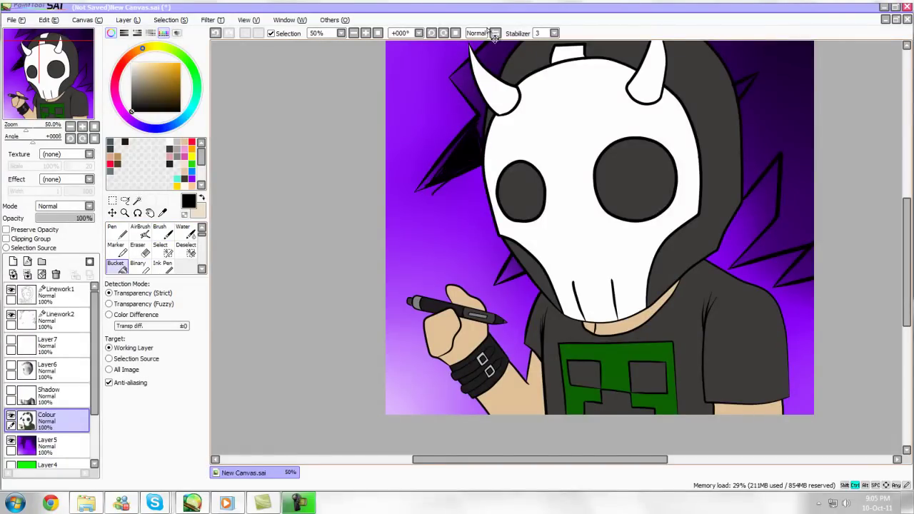
{"action": "key", "text": "ctrl+z"}
{"action": "key", "text": "ctrl+z"}
{"action": "key", "text": "ctrl+z"}
{"action": "key", "text": "ctrl+z"}
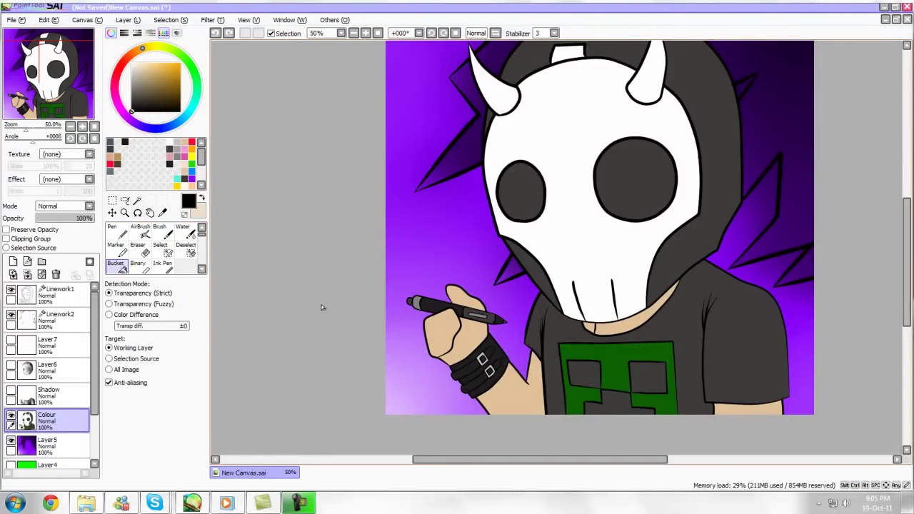
{"action": "key", "text": "b"}
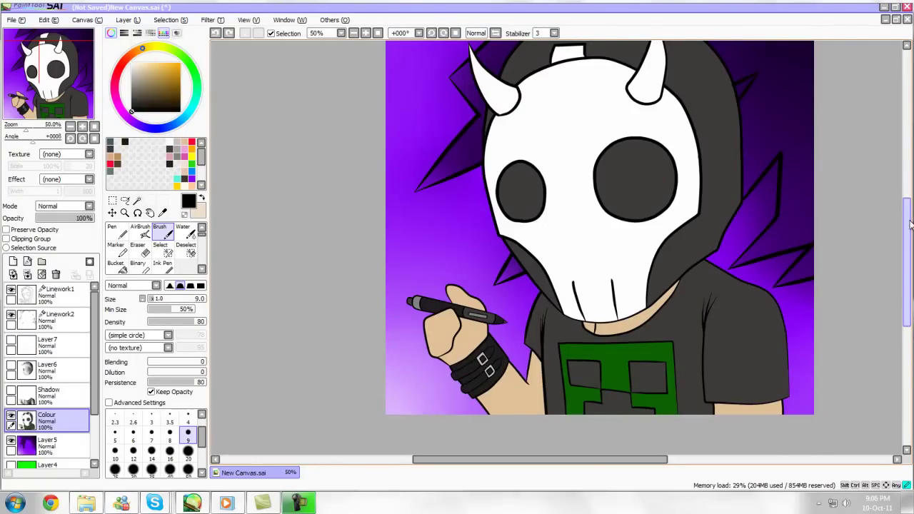
Try merging Linework1 down into Linework2, and undo the merge
{"action": "scroll", "coordinate": [899, 207], "scroll_direction": "up", "scroll_amount": 3}
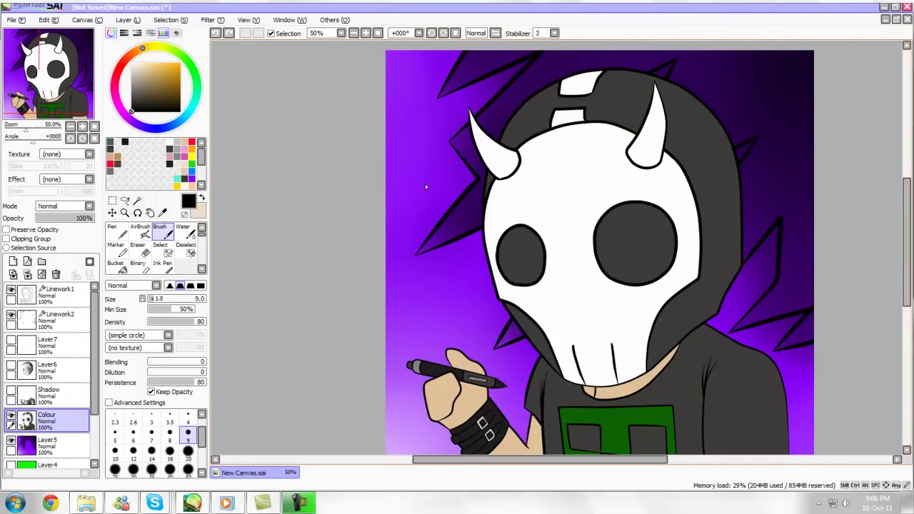
{"action": "left_click", "coordinate": [51, 320]}
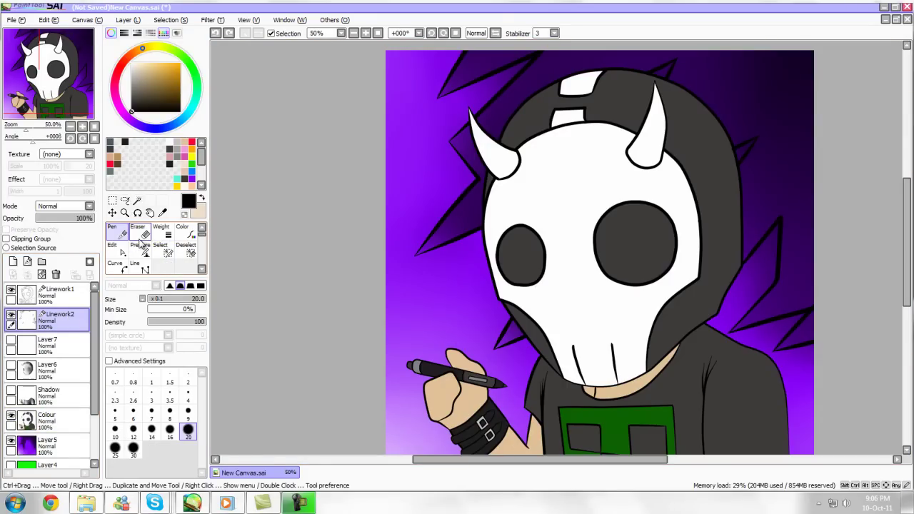
{"action": "left_click", "coordinate": [37, 287], "text": "ctrl"}
{"action": "left_click", "coordinate": [40, 287], "text": "ctrl"}
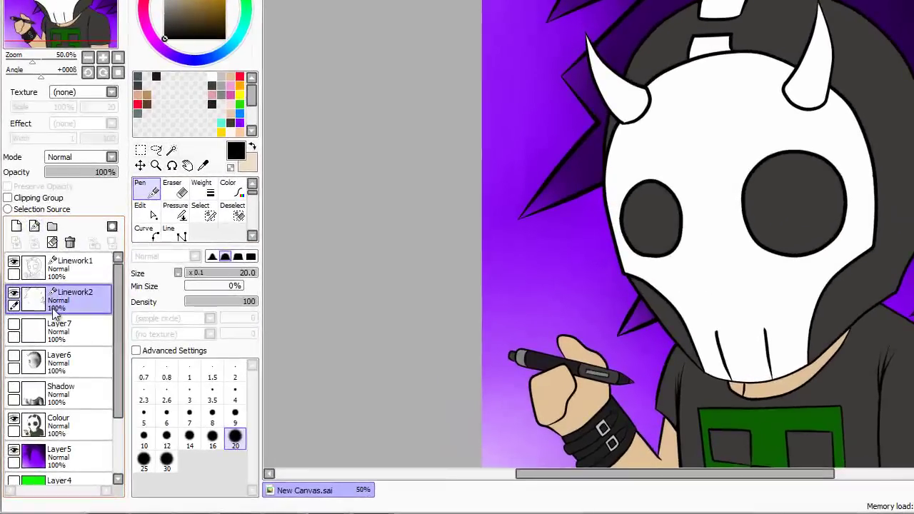
{"action": "left_click", "coordinate": [60, 339]}
{"action": "left_click", "coordinate": [67, 297]}
{"action": "left_click", "coordinate": [61, 269]}
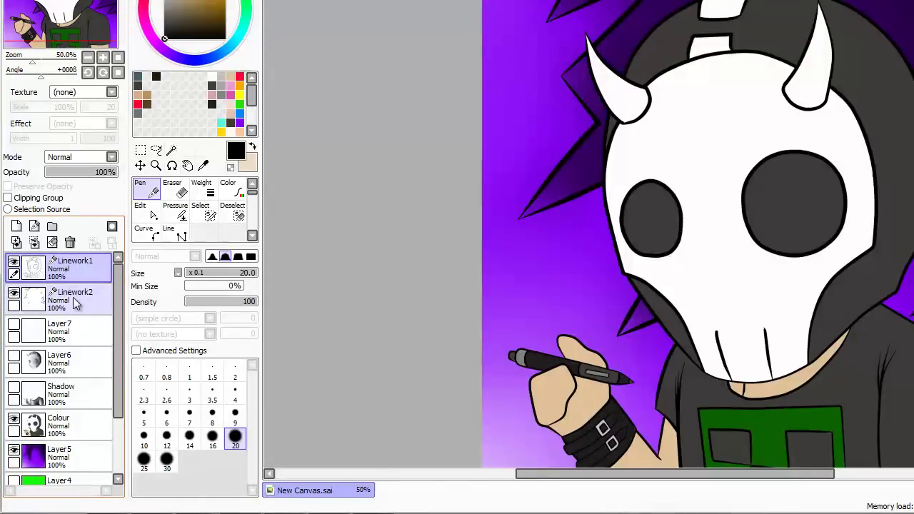
{"action": "left_click", "coordinate": [35, 243]}
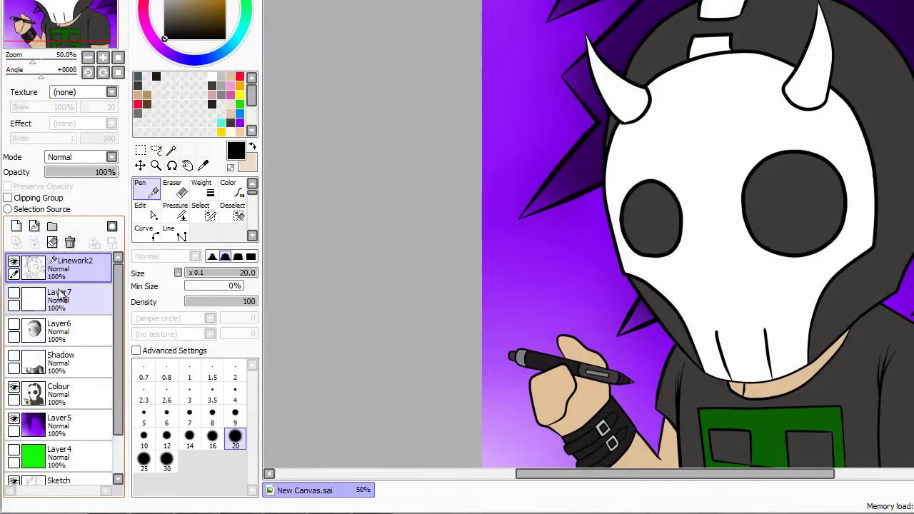
{"action": "left_click", "coordinate": [60, 296]}
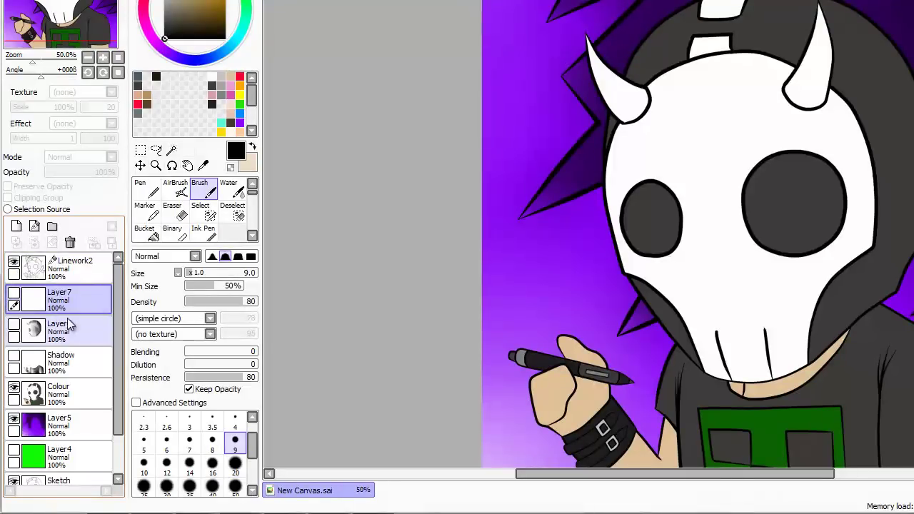
{"action": "key", "text": "ctrl+z"}
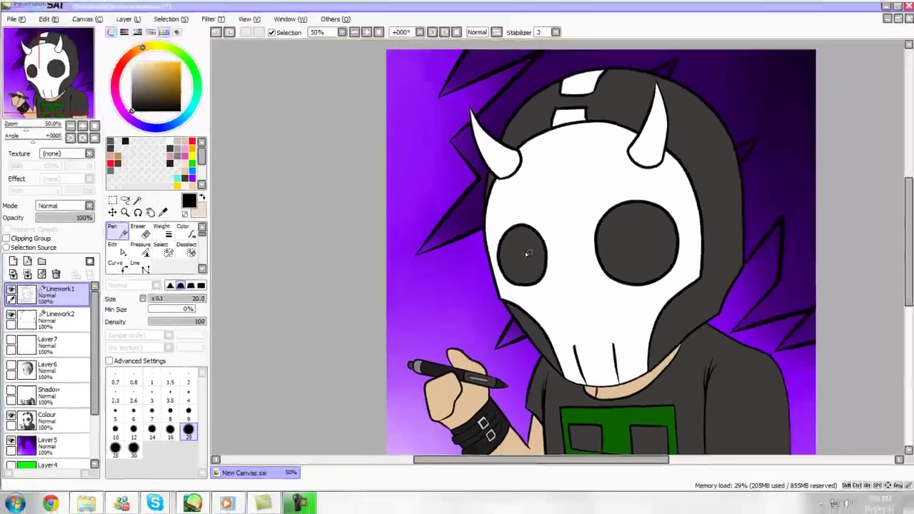
Select Layer7 and examine the whole coloured character at 33.33% and 50% zoom
{"action": "scroll", "coordinate": [658, 218], "scroll_direction": "down", "scroll_amount": 1}
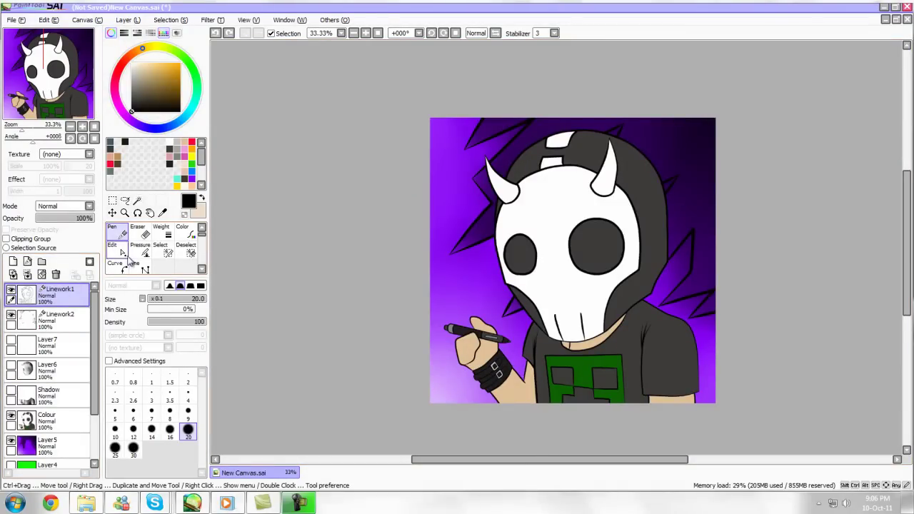
{"action": "left_click", "coordinate": [64, 349]}
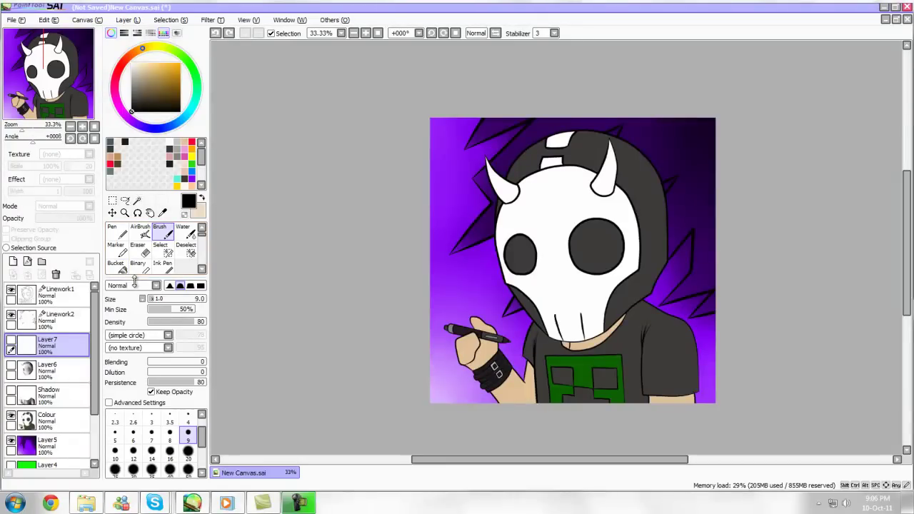
{"action": "scroll", "coordinate": [583, 291], "scroll_direction": "up", "scroll_amount": 1}
{"action": "left_click_drag", "start_coordinate": [39, 65], "coordinate": [45, 85]}
{"action": "scroll", "coordinate": [556, 207], "scroll_direction": "down", "scroll_amount": 1}
{"action": "scroll", "coordinate": [556, 207], "scroll_direction": "up", "scroll_amount": 1}
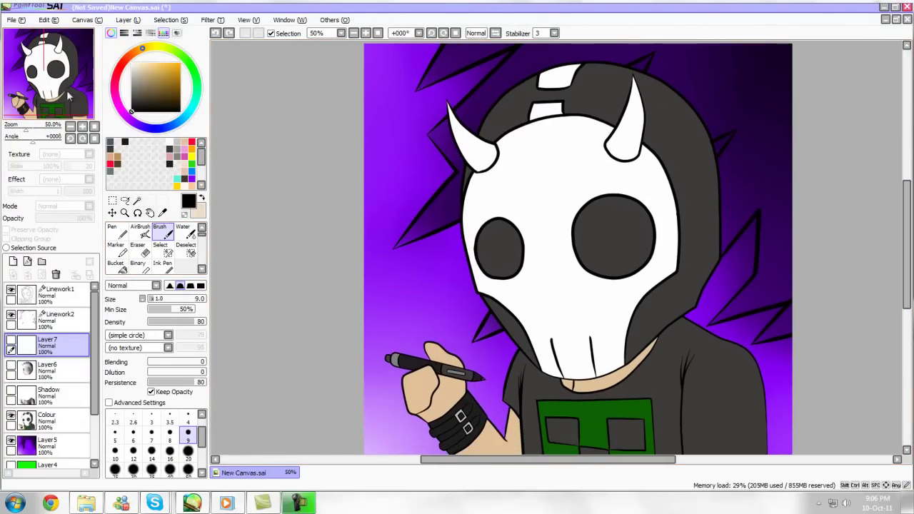
{"action": "scroll", "coordinate": [642, 217], "scroll_direction": "down", "scroll_amount": 1}
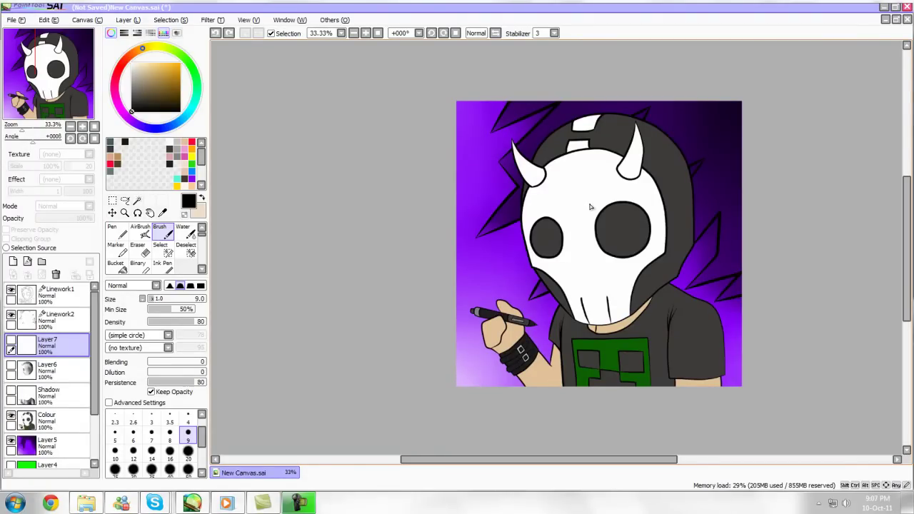
{"action": "left_click_drag", "start_coordinate": [62, 84], "coordinate": [46, 77]}
{"action": "scroll", "coordinate": [734, 263], "scroll_direction": "up", "scroll_amount": 1}
{"action": "scroll", "coordinate": [612, 251], "scroll_direction": "down", "scroll_amount": 1}
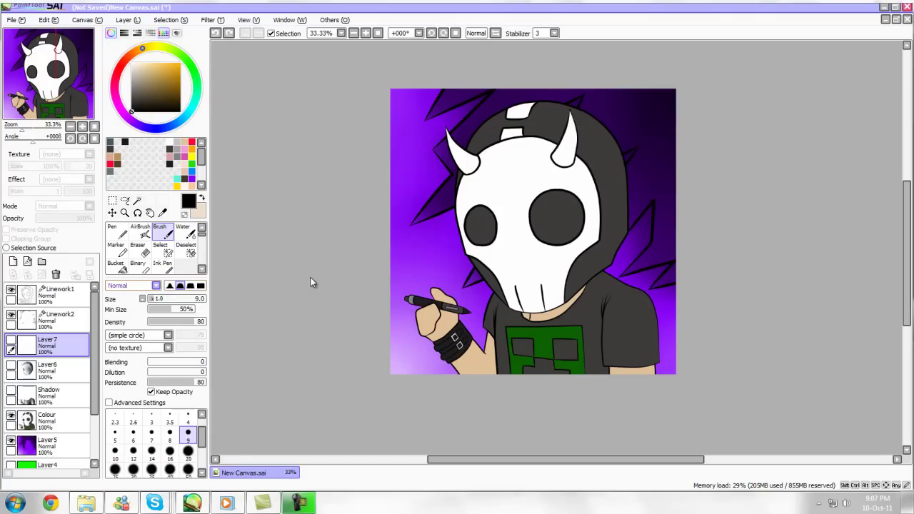
Test the Brush with the Spread shape at size 20 on the Colour layer beside the mask, and undo the stroke
{"action": "left_click", "coordinate": [132, 285]}
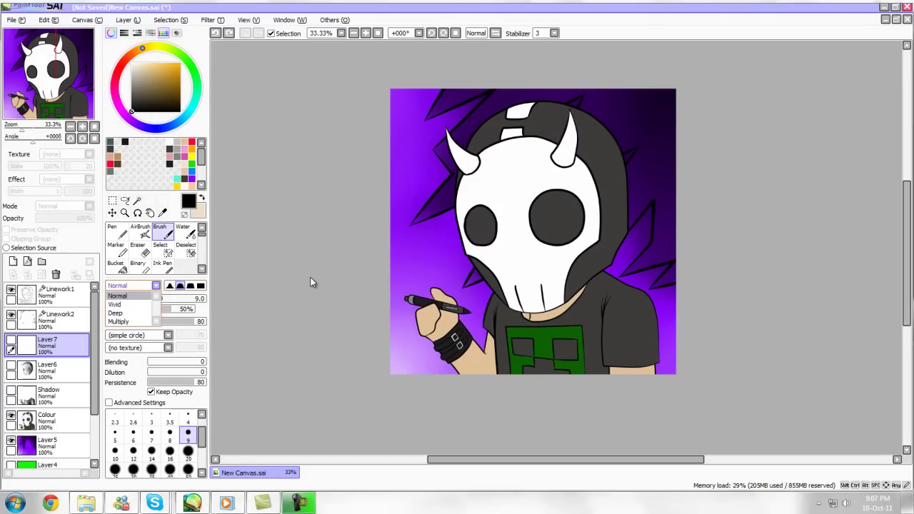
{"action": "left_click", "coordinate": [133, 285]}
{"action": "left_click", "coordinate": [139, 335]}
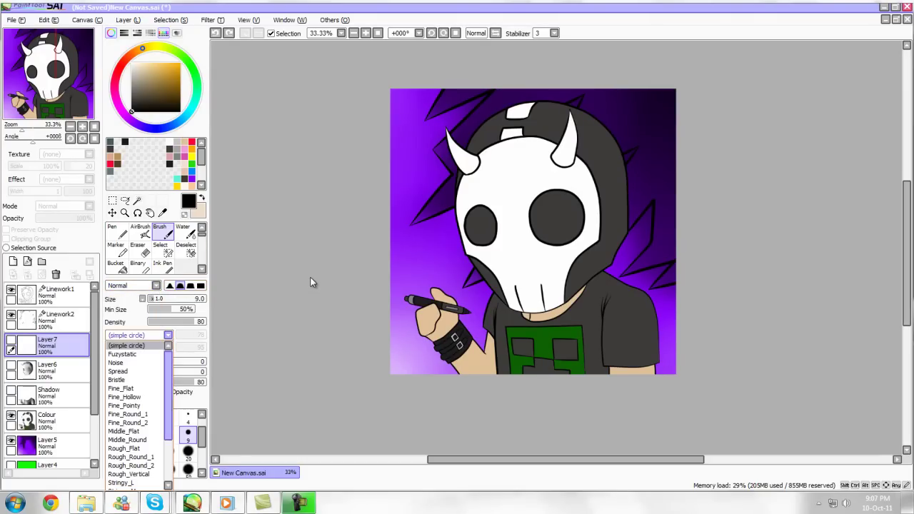
{"action": "left_click", "coordinate": [118, 371]}
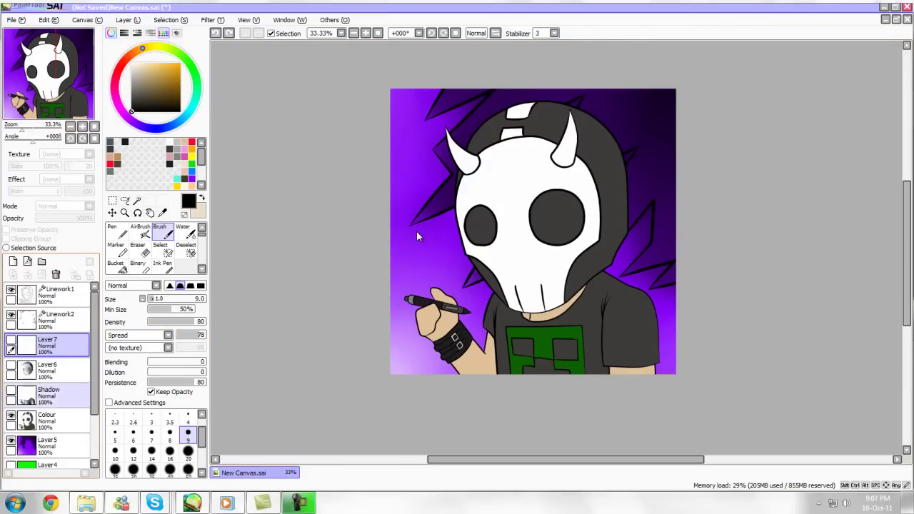
{"action": "left_click", "coordinate": [47, 420]}
{"action": "left_click", "coordinate": [188, 450]}
{"action": "mouse_move", "coordinate": [425, 240]}
{"action": "left_mouse_down"}
{"action": "mouse_move", "coordinate": [412, 269]}
{"action": "mouse_move", "coordinate": [425, 266]}
{"action": "left_mouse_up"}
{"action": "key", "text": "ctrl+z"}
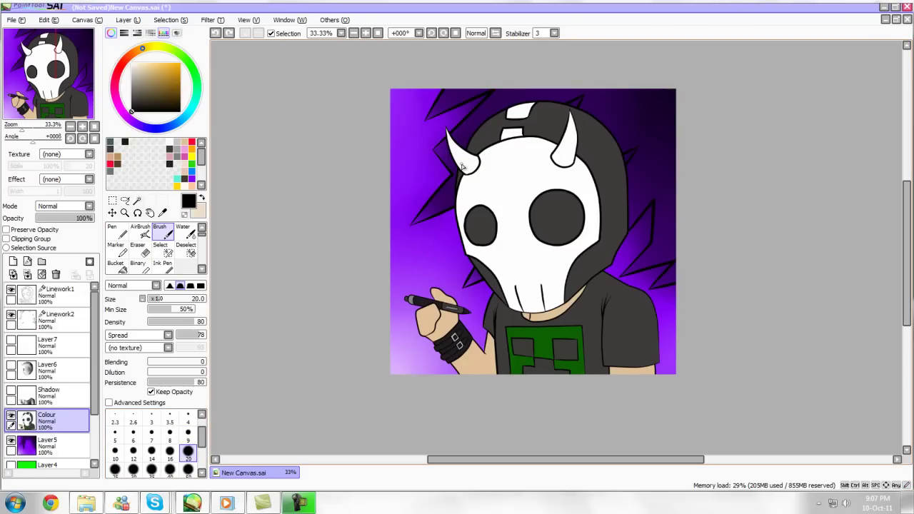
Set the Brush's Blending to 50 and pick orange as the second colour alongside black
{"action": "scroll", "coordinate": [464, 136], "scroll_direction": "up", "scroll_amount": 1}
{"action": "scroll", "coordinate": [480, 145], "scroll_direction": "up", "scroll_amount": 1}
{"action": "scroll", "coordinate": [343, 134], "scroll_direction": "down", "scroll_amount": 1}
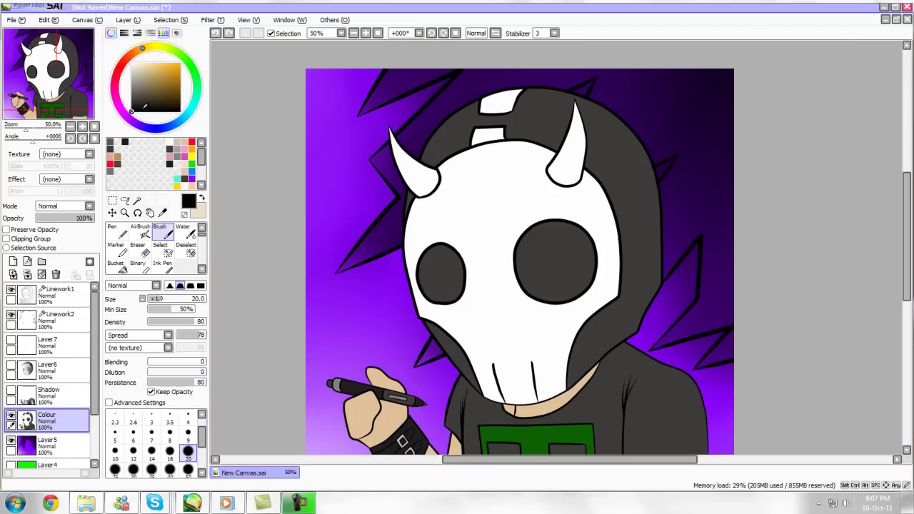
{"action": "left_click", "coordinate": [67, 91]}
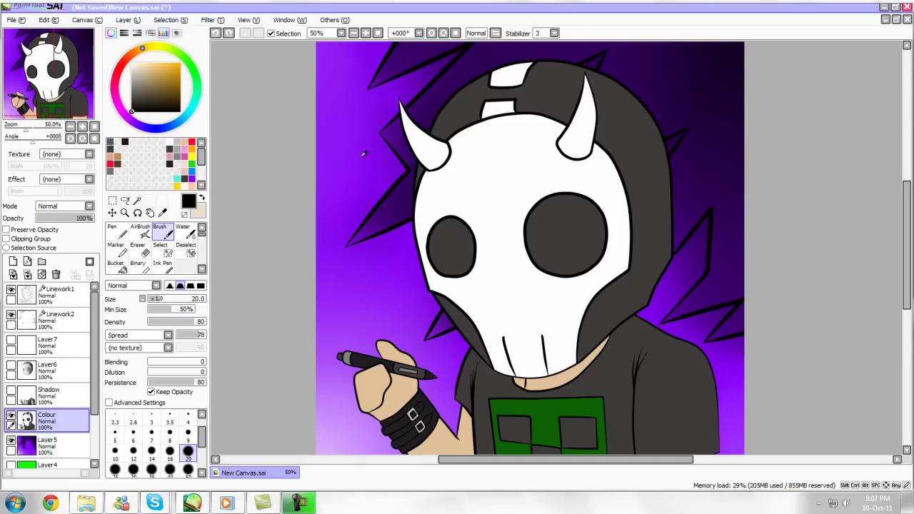
{"action": "left_click", "coordinate": [178, 361]}
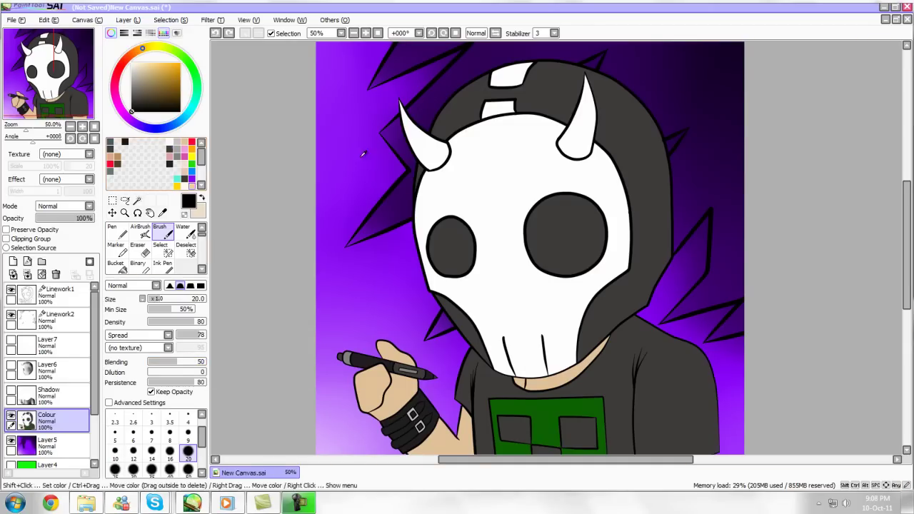
{"action": "left_click", "coordinate": [191, 149]}
{"action": "key", "text": "x"}
Paint a black dab above the pen hand and blend orange into it using the Brush's simple circle shape
{"action": "left_click_drag", "start_coordinate": [334, 290], "coordinate": [349, 290]}
{"action": "left_click", "coordinate": [137, 335]}
{"action": "left_click", "coordinate": [134, 345]}
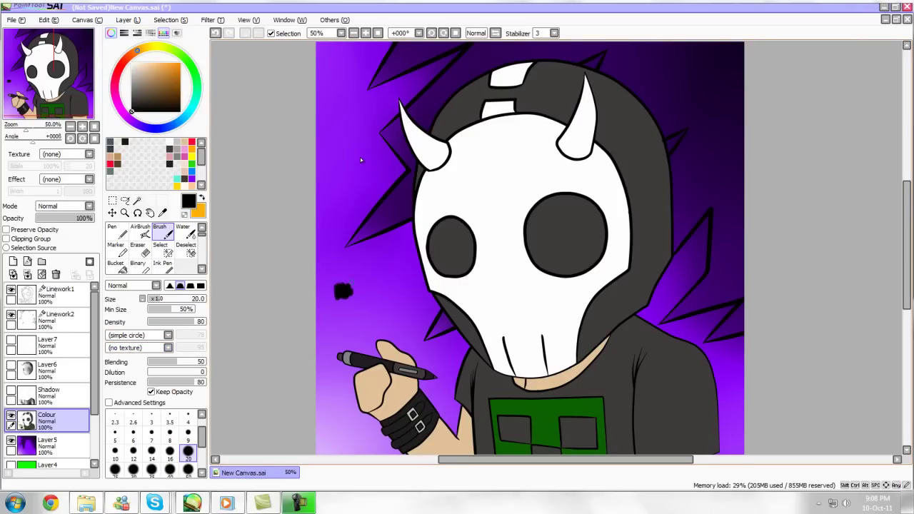
{"action": "left_click", "coordinate": [202, 197]}
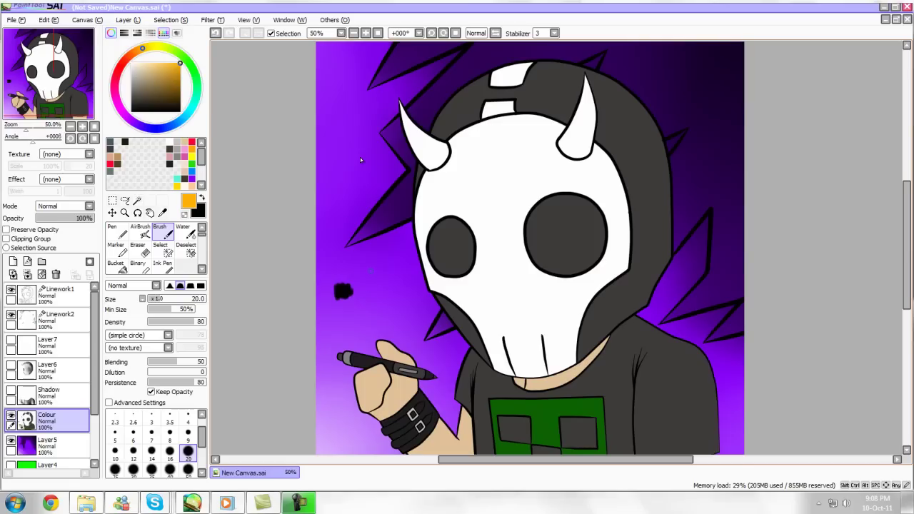
{"action": "left_click_drag", "start_coordinate": [372, 286], "coordinate": [351, 291]}
Try a Blending of 80, lower it to 23 with Dilution at 0, and smear the black and orange test dab
{"action": "left_click", "coordinate": [194, 361]}
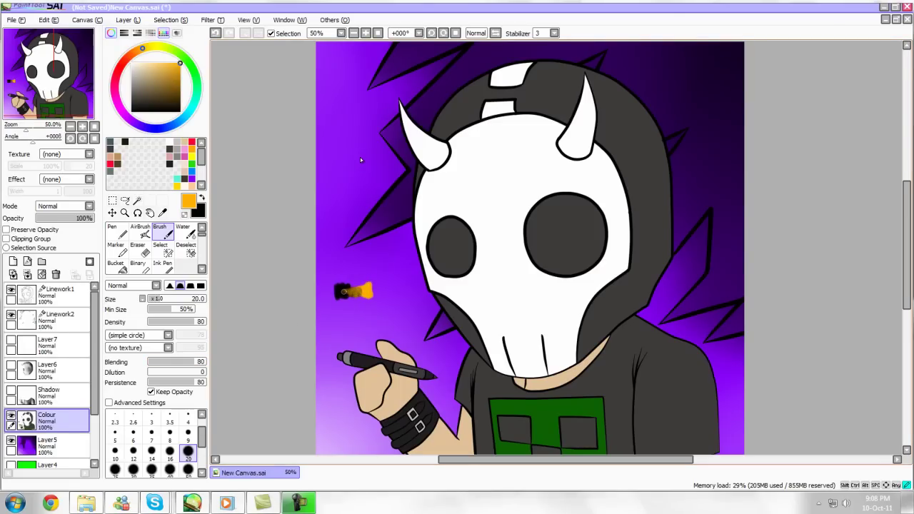
{"action": "left_click", "coordinate": [169, 371]}
{"action": "left_click", "coordinate": [170, 361]}
{"action": "left_click", "coordinate": [148, 372]}
{"action": "left_click", "coordinate": [162, 361]}
{"action": "left_click", "coordinate": [162, 361]}
{"action": "mouse_move", "coordinate": [341, 285]}
{"action": "left_mouse_down"}
{"action": "mouse_move", "coordinate": [344, 295]}
{"action": "mouse_move", "coordinate": [357, 291]}
{"action": "mouse_move", "coordinate": [336, 297]}
{"action": "mouse_move", "coordinate": [358, 284]}
{"action": "left_mouse_up"}
{"action": "key", "text": "x"}
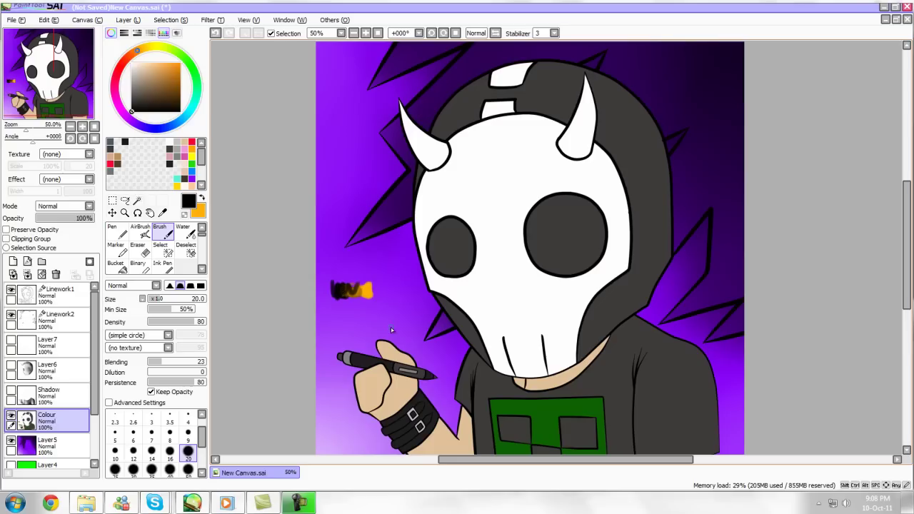
Erase the black and orange test dab with the Eraser at size 50 and density 100
{"action": "key", "text": "e"}
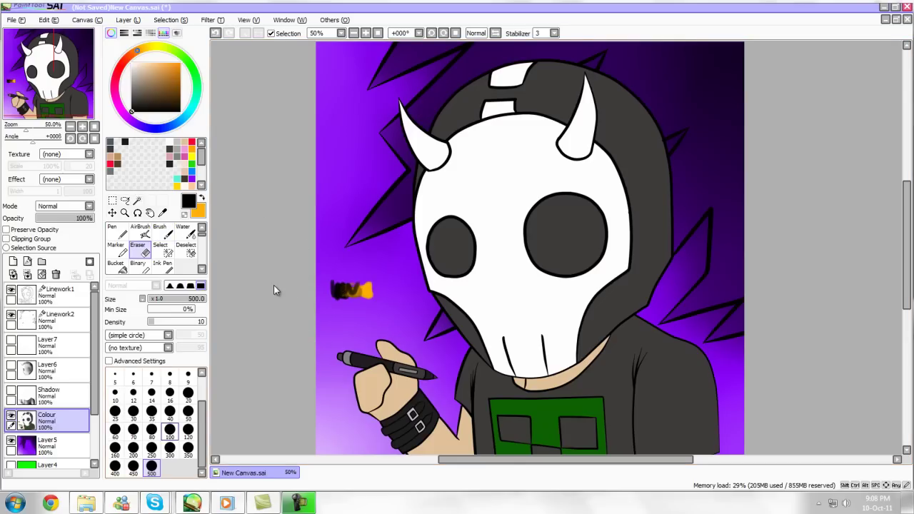
{"action": "left_click", "coordinate": [188, 410]}
{"action": "left_click", "coordinate": [202, 321]}
{"action": "left_click_drag", "start_coordinate": [333, 286], "coordinate": [375, 289]}
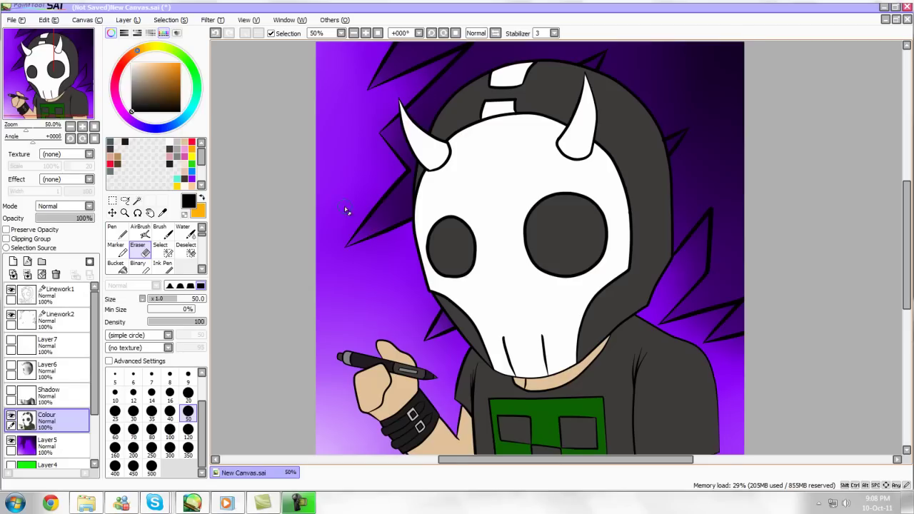
Switch from the Eraser to the Water tool
{"action": "scroll", "coordinate": [347, 211], "scroll_direction": "down", "scroll_amount": 1}
{"action": "scroll", "coordinate": [267, 267], "scroll_direction": "up", "scroll_amount": 1}
{"action": "left_click", "coordinate": [183, 228]}
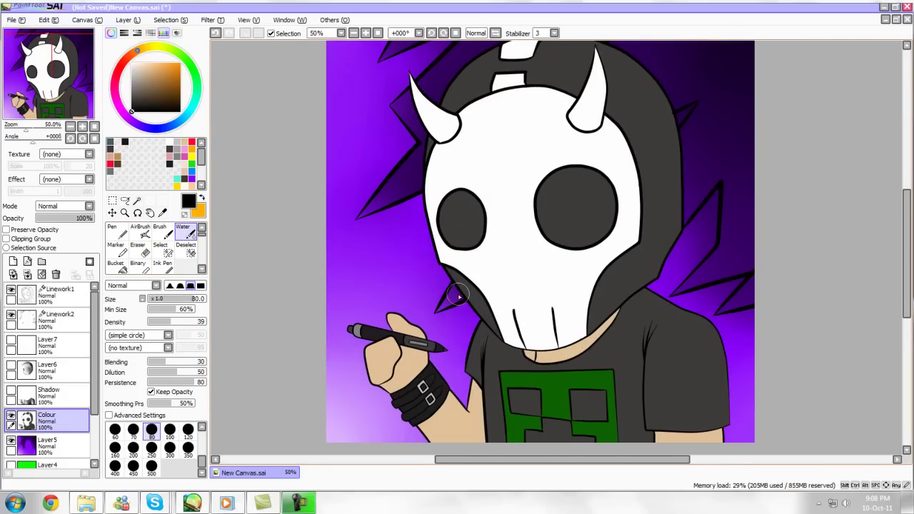
{"action": "scroll", "coordinate": [435, 289], "scroll_direction": "down", "scroll_amount": 1}
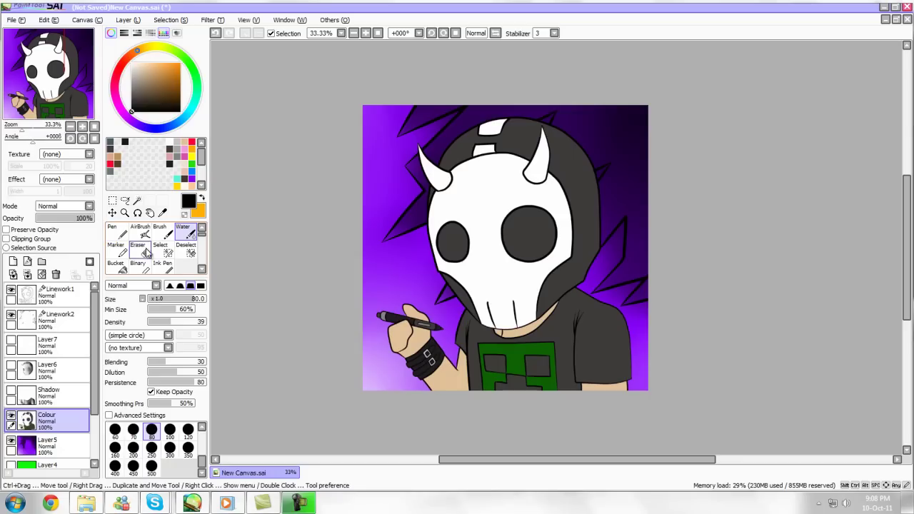
{"action": "scroll", "coordinate": [306, 300], "scroll_direction": "up", "scroll_amount": 1}
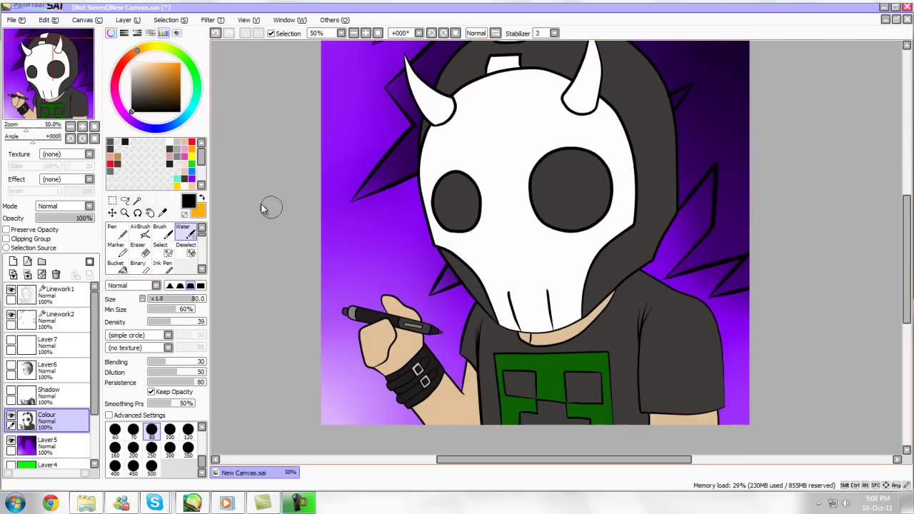
Make the Shadow layer and Layer6 visible over the flat colours
{"action": "left_click", "coordinate": [52, 89]}
{"action": "left_click_drag", "start_coordinate": [50, 84], "coordinate": [49, 84]}
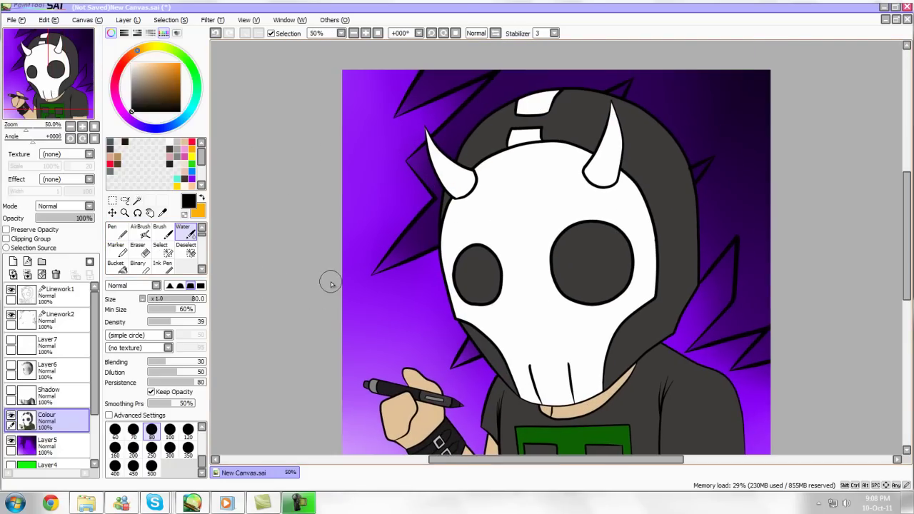
{"action": "scroll", "coordinate": [346, 294], "scroll_direction": "down", "scroll_amount": 1}
{"action": "scroll", "coordinate": [357, 314], "scroll_direction": "up", "scroll_amount": 1}
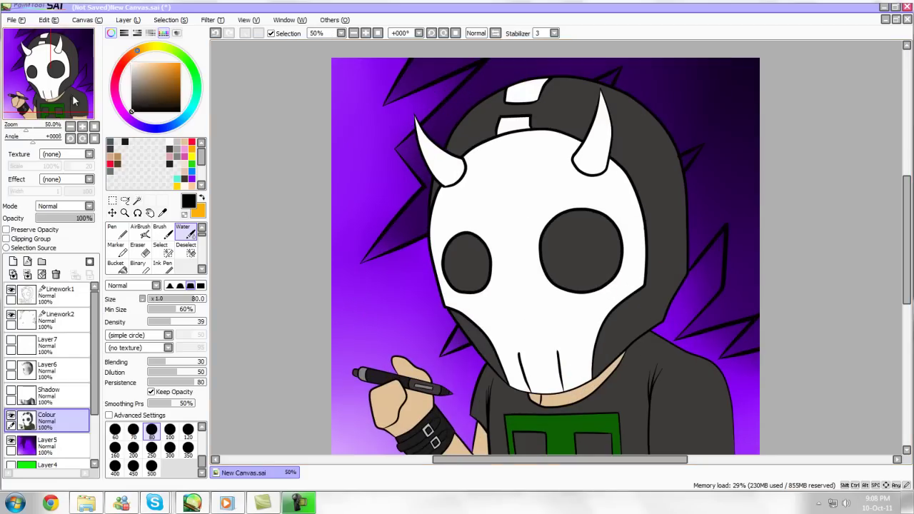
{"action": "left_click_drag", "start_coordinate": [72, 94], "coordinate": [72, 103]}
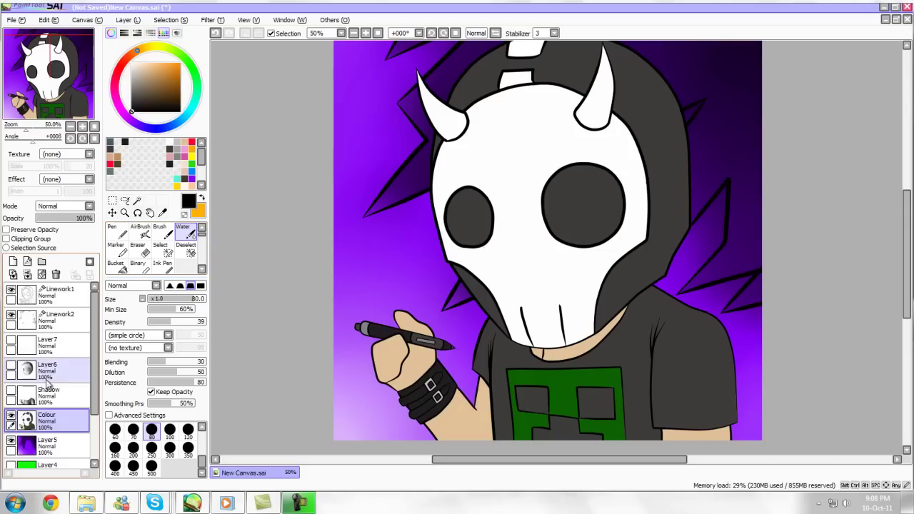
{"action": "left_click", "coordinate": [11, 391]}
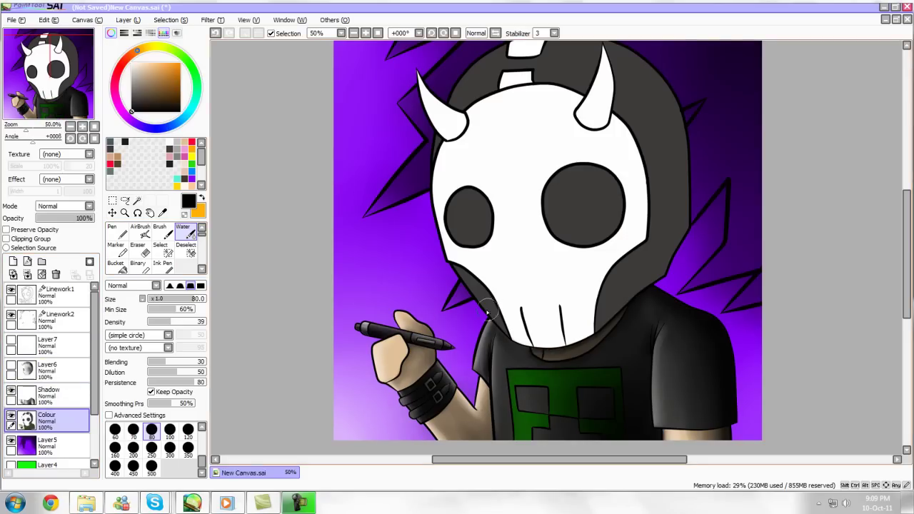
{"action": "left_click", "coordinate": [10, 366]}
{"action": "scroll", "coordinate": [537, 220], "scroll_direction": "down", "scroll_amount": 1}
{"action": "scroll", "coordinate": [542, 224], "scroll_direction": "up", "scroll_amount": 1}
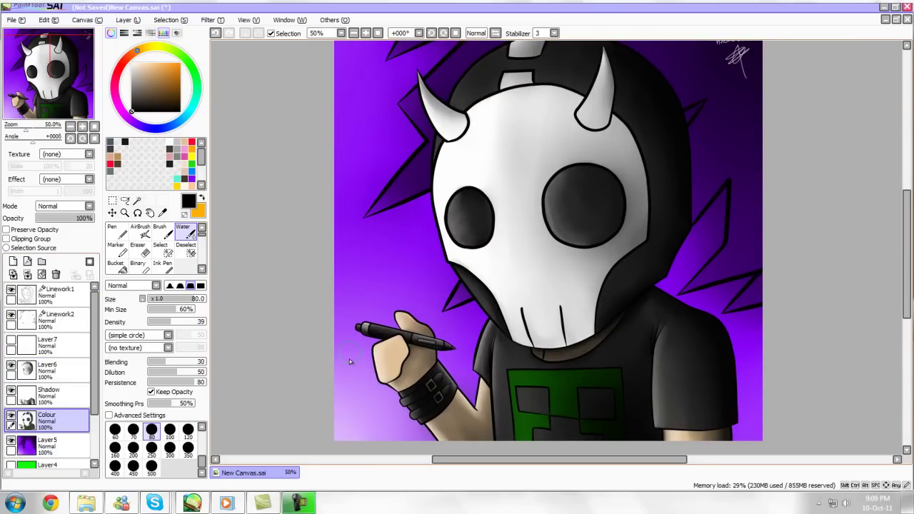
{"action": "scroll", "coordinate": [583, 364], "scroll_direction": "down", "scroll_amount": 1}
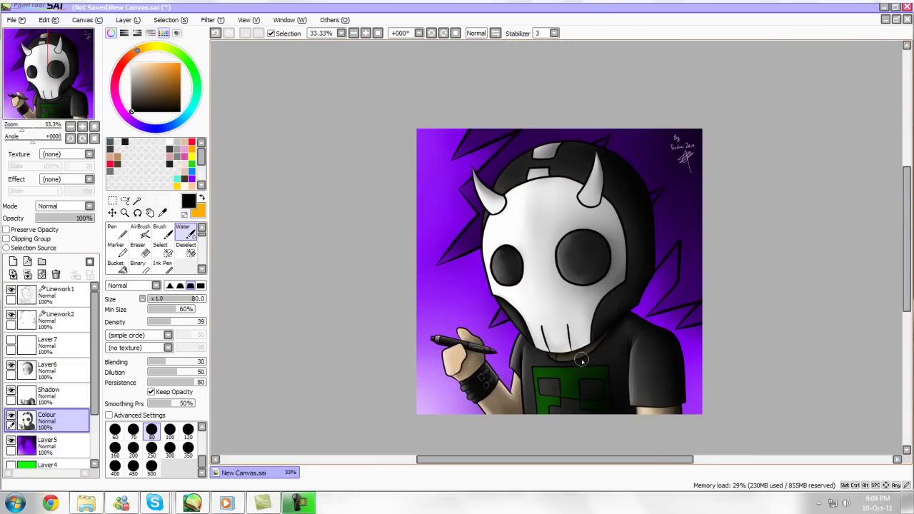
{"action": "scroll", "coordinate": [582, 362], "scroll_direction": "up", "scroll_amount": 1}
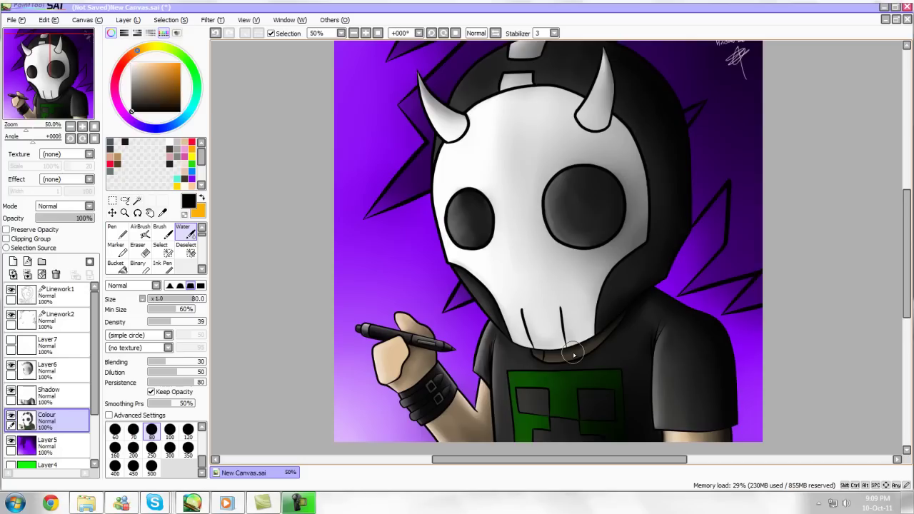
Switch to the Brush to compare its settings with the Water tool's, and return to the Water tool
{"action": "key", "text": "b"}
{"action": "key", "text": "bracketright"}
{"action": "key", "text": "bracketright"}
{"action": "key", "text": "bracketright"}
{"action": "key", "text": "bracketright"}
{"action": "key", "text": "bracketright"}
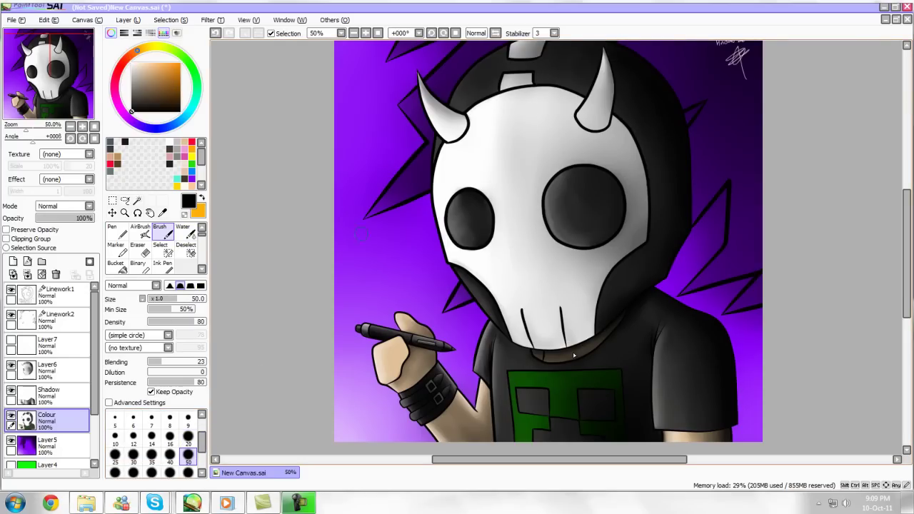
{"action": "key", "text": "v"}
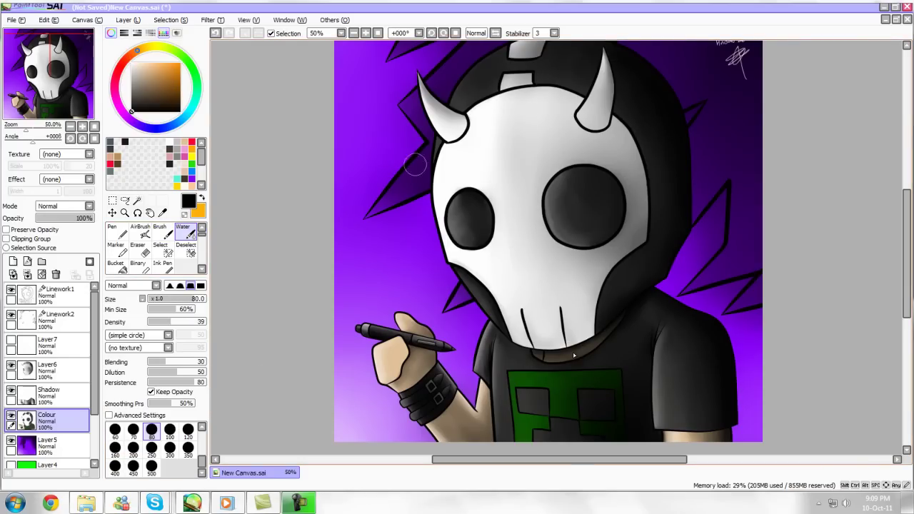
Select the Shadow layer, try a black Water stroke in the background above the pen hand, and undo the stroke
{"action": "left_click", "coordinate": [63, 396]}
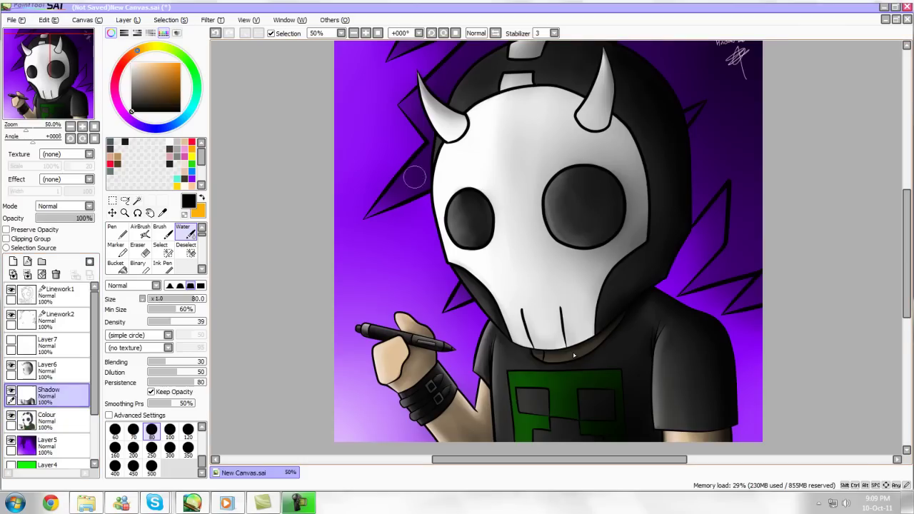
{"action": "mouse_move", "coordinate": [387, 251]}
{"action": "left_mouse_down"}
{"action": "mouse_move", "coordinate": [377, 273]}
{"action": "mouse_move", "coordinate": [391, 243]}
{"action": "left_mouse_up"}
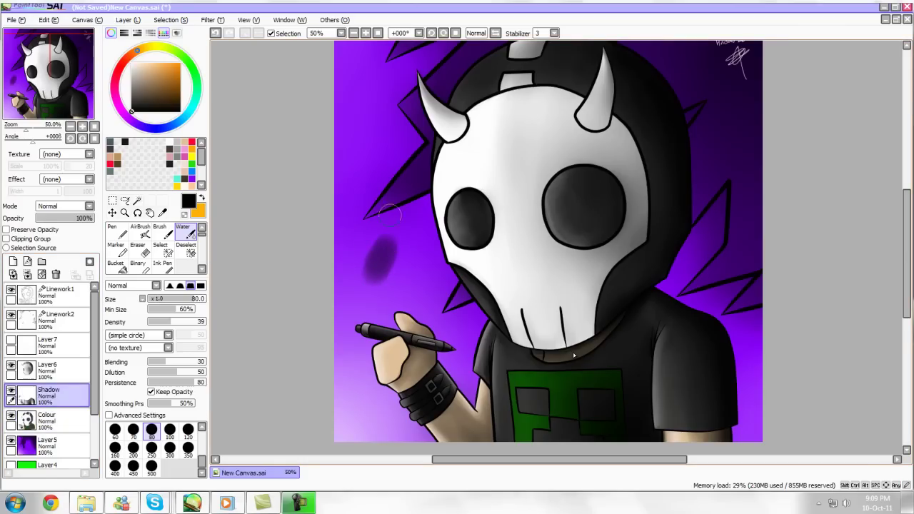
{"action": "key", "text": "ctrl+z"}
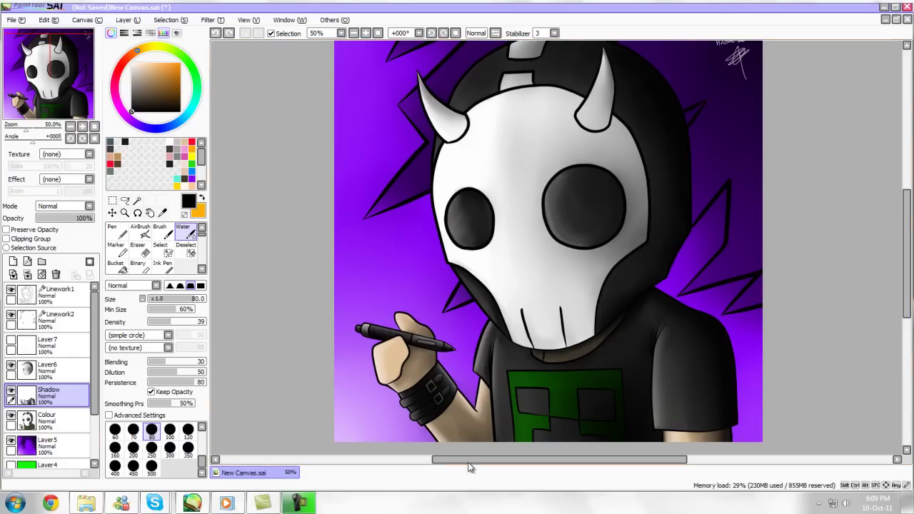
Paint black Water test dabs in the purple background above the pen hand and undo them
{"action": "scroll", "coordinate": [472, 442], "scroll_direction": "down", "scroll_amount": 1}
{"action": "scroll", "coordinate": [381, 362], "scroll_direction": "up", "scroll_amount": 1}
{"action": "left_click_drag", "start_coordinate": [54, 93], "coordinate": [57, 95]}
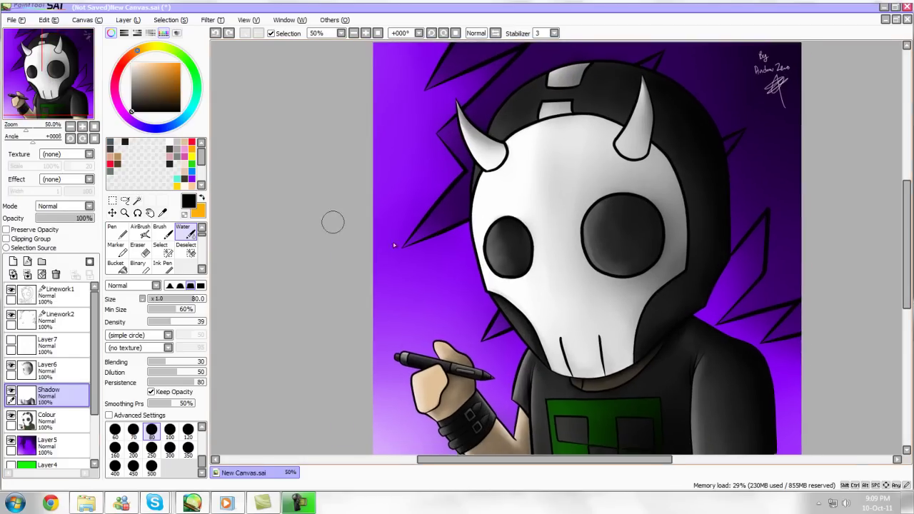
{"action": "scroll", "coordinate": [561, 282], "scroll_direction": "down", "scroll_amount": 1}
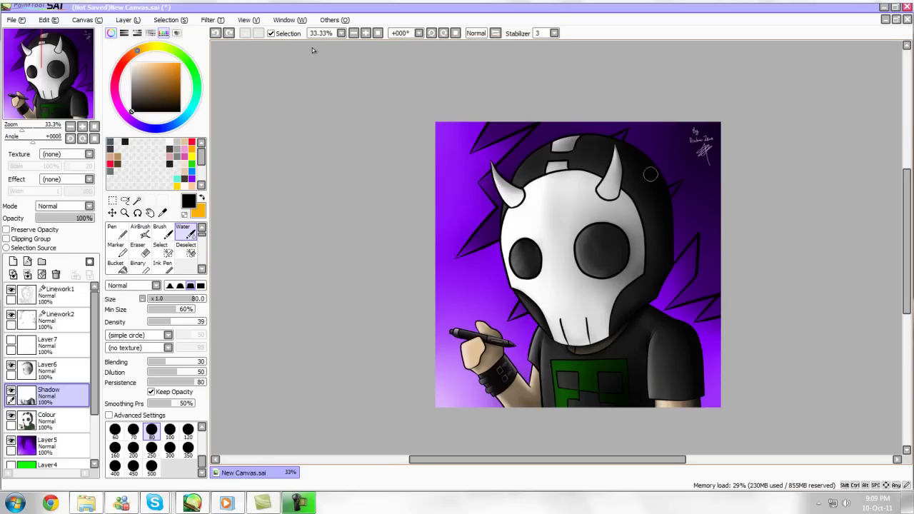
{"action": "mouse_move", "coordinate": [643, 170]}
{"action": "left_mouse_down"}
{"action": "mouse_move", "coordinate": [639, 177]}
{"action": "mouse_move", "coordinate": [640, 170]}
{"action": "left_mouse_up"}
{"action": "mouse_move", "coordinate": [475, 287]}
{"action": "left_mouse_down"}
{"action": "mouse_move", "coordinate": [463, 284]}
{"action": "mouse_move", "coordinate": [474, 301]}
{"action": "left_mouse_up"}
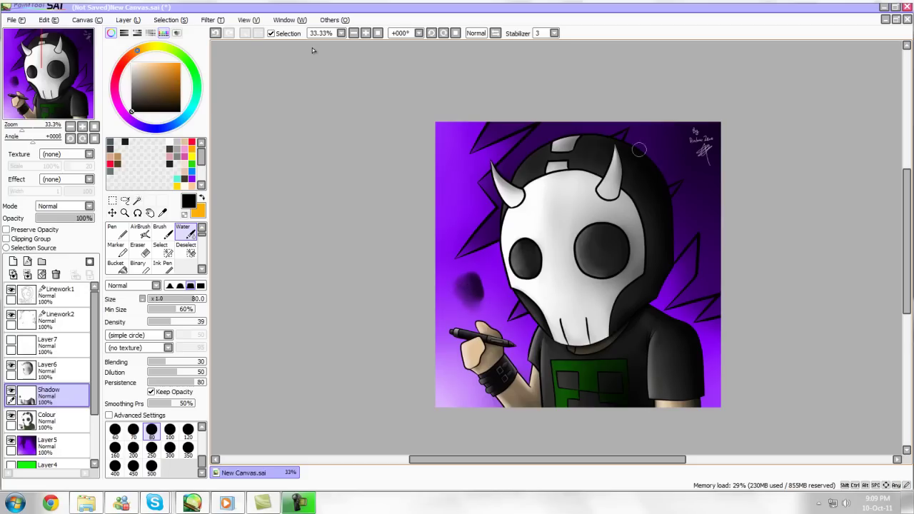
{"action": "key", "text": "ctrl+z"}
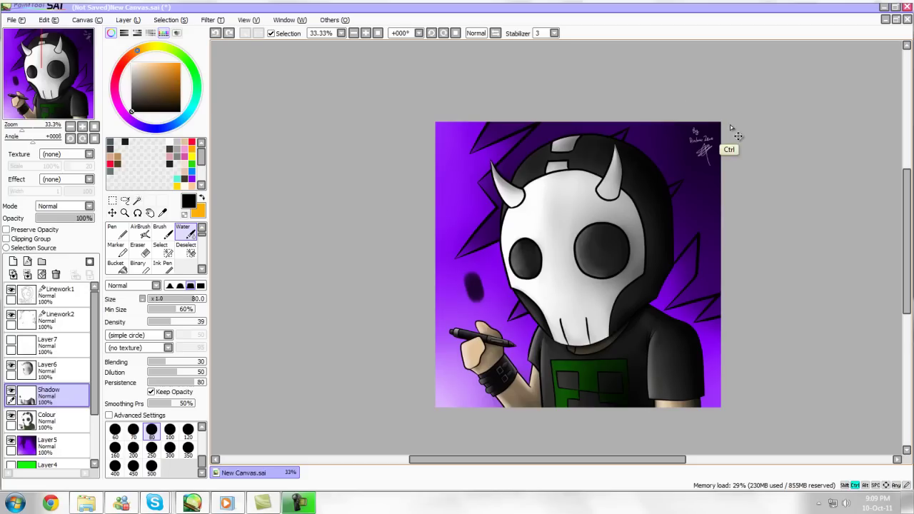
{"action": "key", "text": "ctrl+z"}
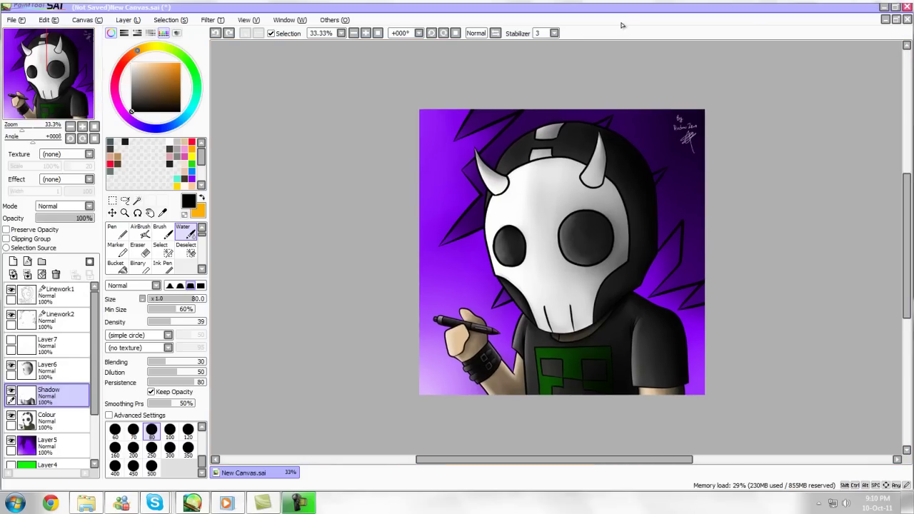
Examine the shading on the mask, hood and shirt, both close up and in the whole drawing
{"action": "scroll", "coordinate": [414, 206], "scroll_direction": "up", "scroll_amount": 1}
{"action": "scroll", "coordinate": [413, 201], "scroll_direction": "down", "scroll_amount": 1}
{"action": "scroll", "coordinate": [414, 201], "scroll_direction": "up", "scroll_amount": 1}
{"action": "left_click_drag", "start_coordinate": [20, 67], "coordinate": [30, 68]}
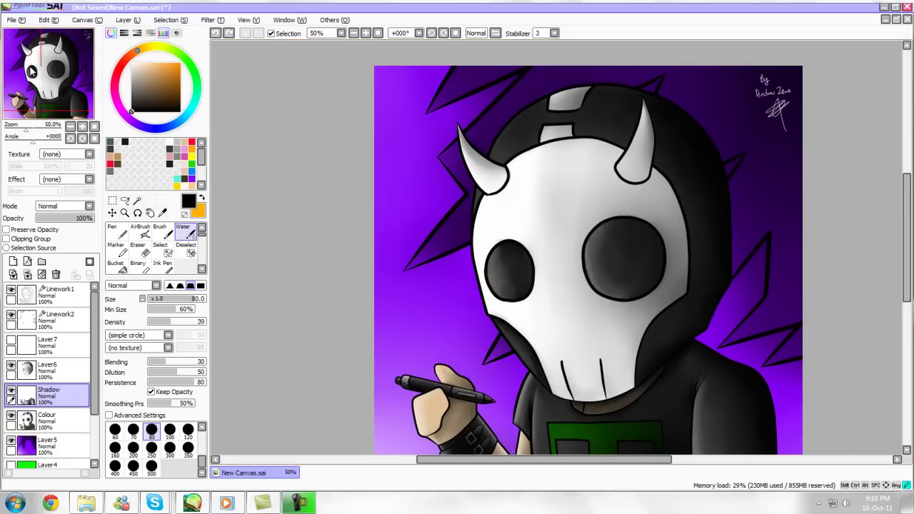
{"action": "scroll", "coordinate": [606, 261], "scroll_direction": "down", "scroll_amount": 1}
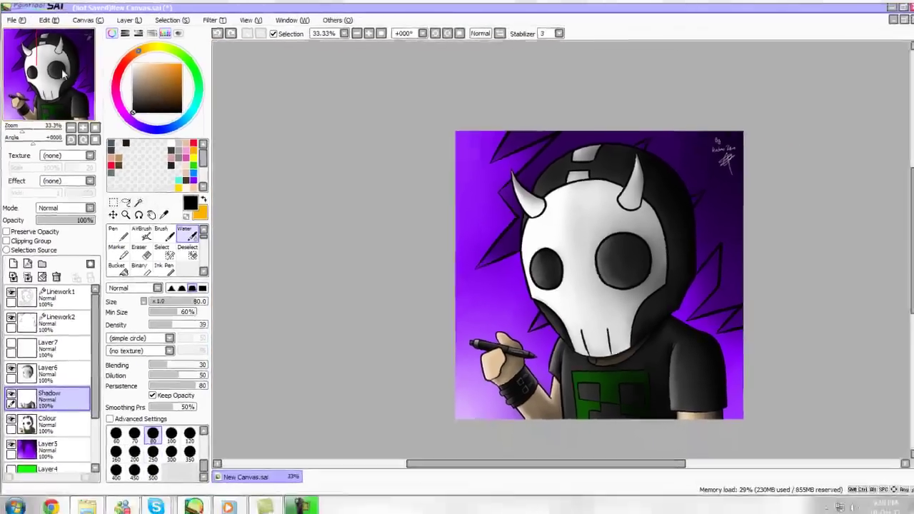
{"action": "scroll", "coordinate": [399, 130], "scroll_direction": "up", "scroll_amount": 1}
{"action": "left_click_drag", "start_coordinate": [30, 50], "coordinate": [48, 67]}
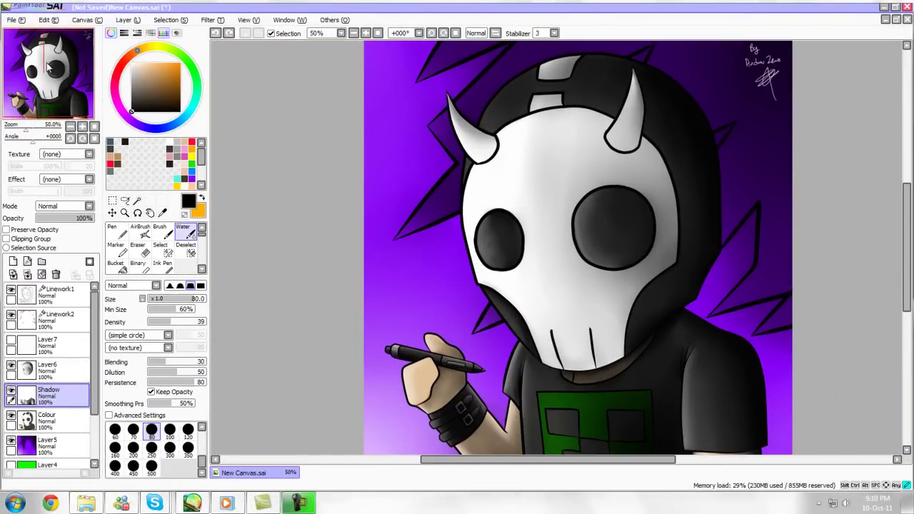
{"action": "scroll", "coordinate": [570, 172], "scroll_direction": "down", "scroll_amount": 1}
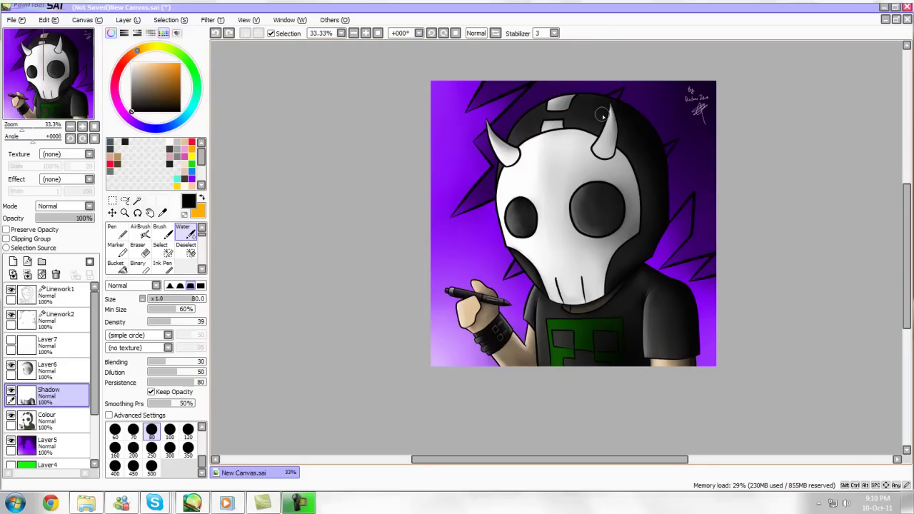
{"action": "scroll", "coordinate": [603, 115], "scroll_direction": "up", "scroll_amount": 1}
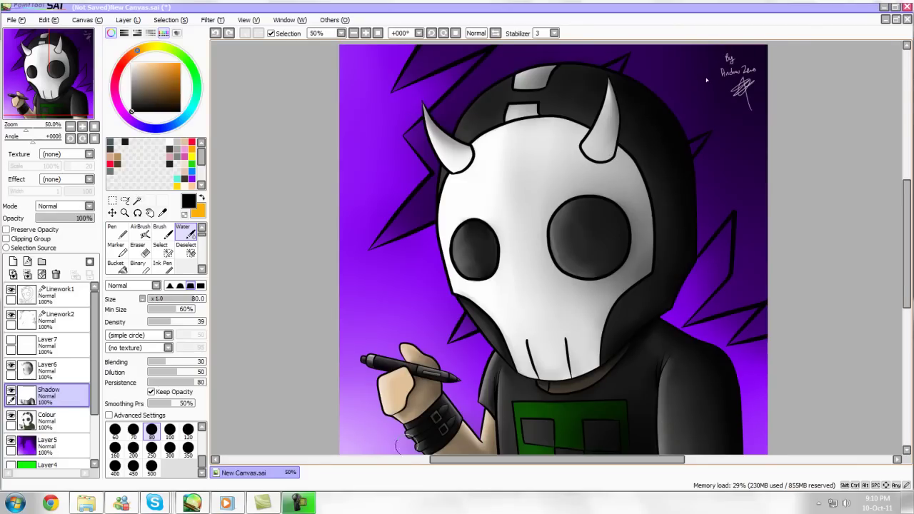
Pick the light grey swatch, and replace it with a dark grey sampled from the drawing
{"action": "scroll", "coordinate": [401, 437], "scroll_direction": "up", "scroll_amount": 1}
{"action": "left_click_drag", "start_coordinate": [28, 110], "coordinate": [42, 110]}
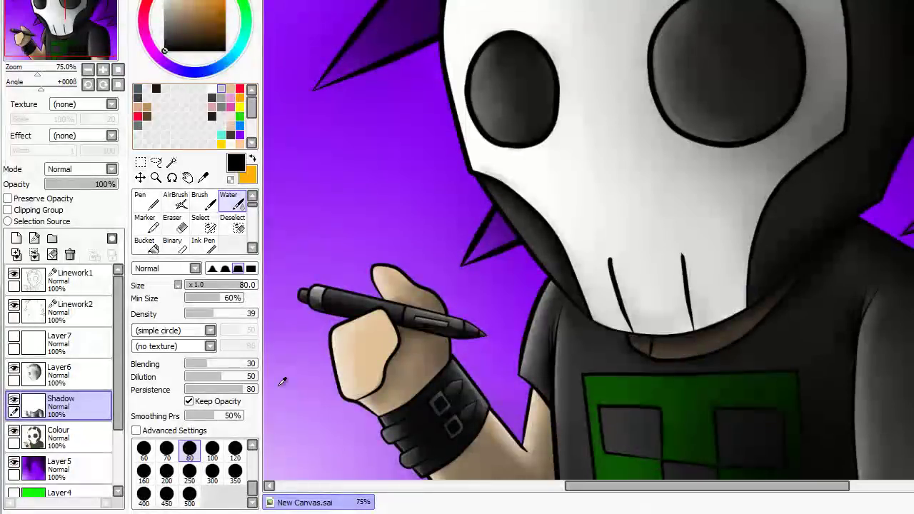
{"action": "left_click", "coordinate": [221, 89]}
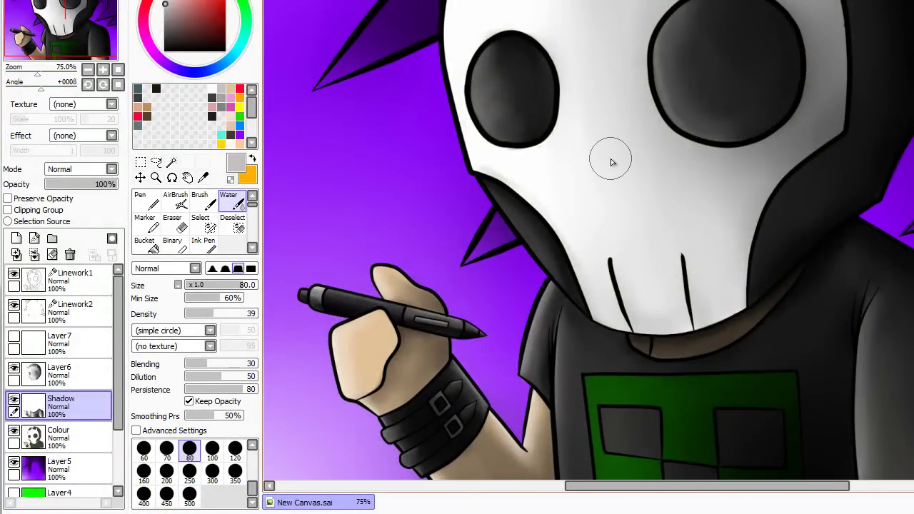
{"action": "right_click", "coordinate": [771, 399]}
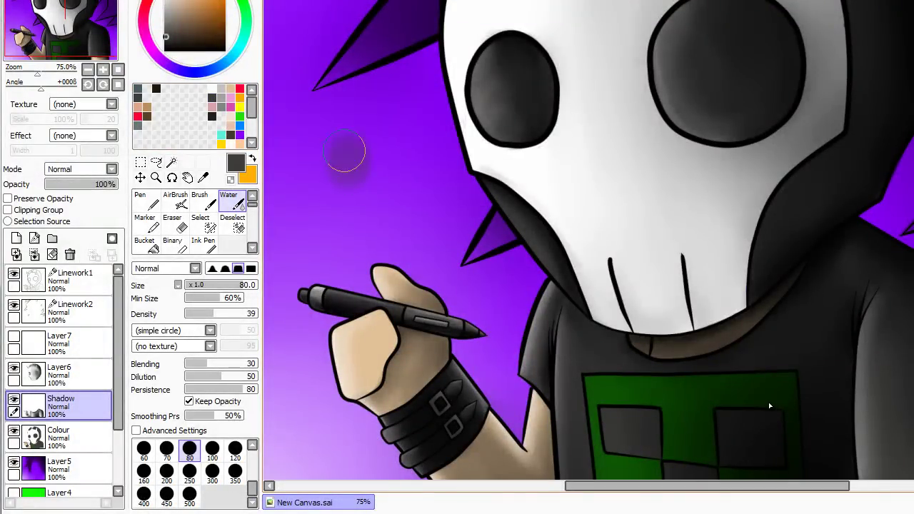
Paint a dark grey Water test dab in the background above the pen hand and undo its strokes
{"action": "mouse_move", "coordinate": [355, 143]}
{"action": "left_mouse_down"}
{"action": "mouse_move", "coordinate": [347, 165]}
{"action": "mouse_move", "coordinate": [355, 160]}
{"action": "left_mouse_up"}
{"action": "left_click", "coordinate": [354, 161]}
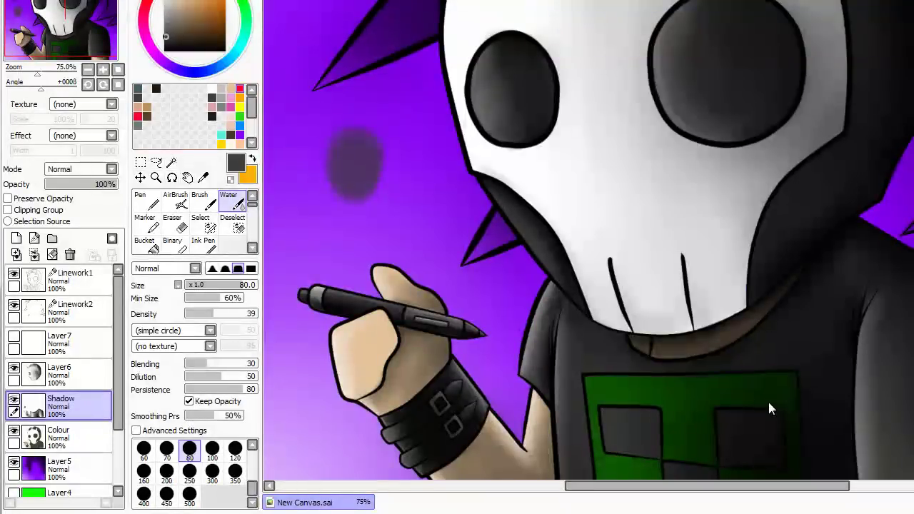
{"action": "key", "text": "ctrl+z"}
{"action": "key", "text": "ctrl+z"}
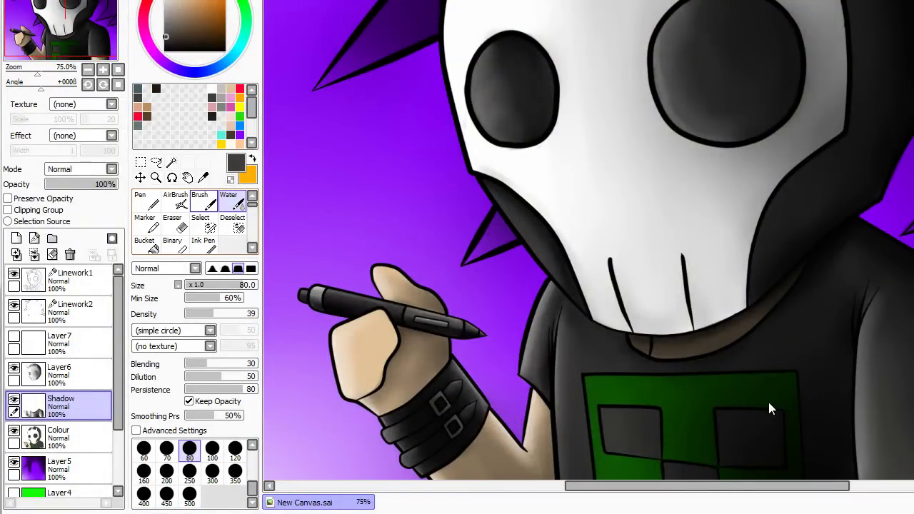
Paint a dark grey Brush dab above the pen hand, try smearing it with the Water tool in light grey, and undo the smear
{"action": "left_click", "coordinate": [204, 201]}
{"action": "mouse_move", "coordinate": [333, 146]}
{"action": "left_mouse_down"}
{"action": "mouse_move", "coordinate": [333, 154]}
{"action": "mouse_move", "coordinate": [332, 135]}
{"action": "left_mouse_up"}
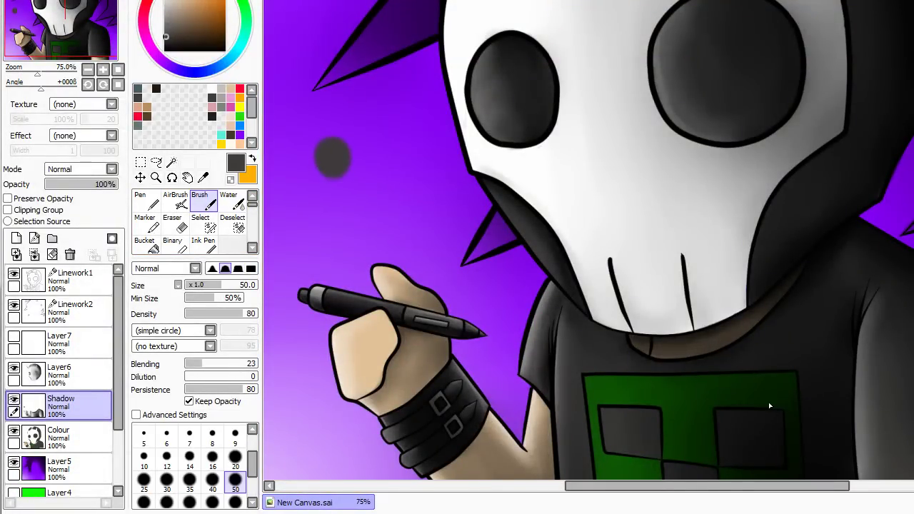
{"action": "left_click", "coordinate": [221, 88]}
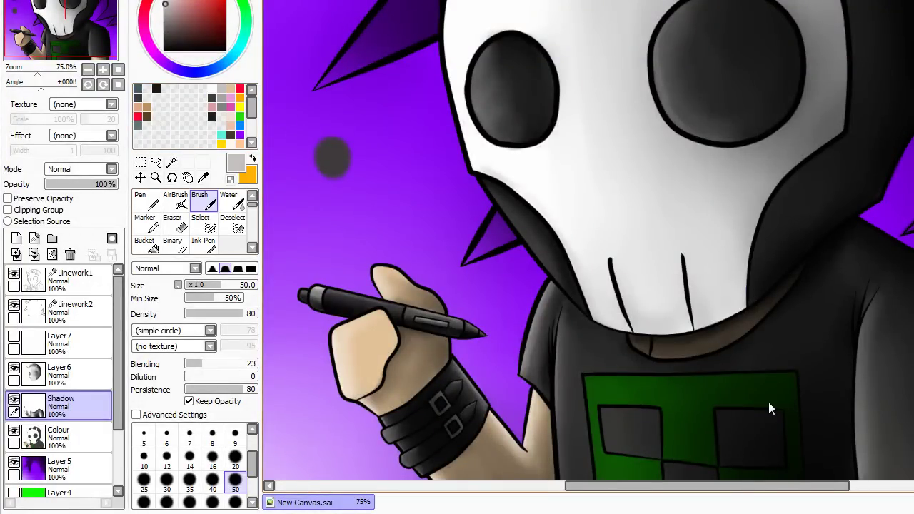
{"action": "key", "text": "w"}
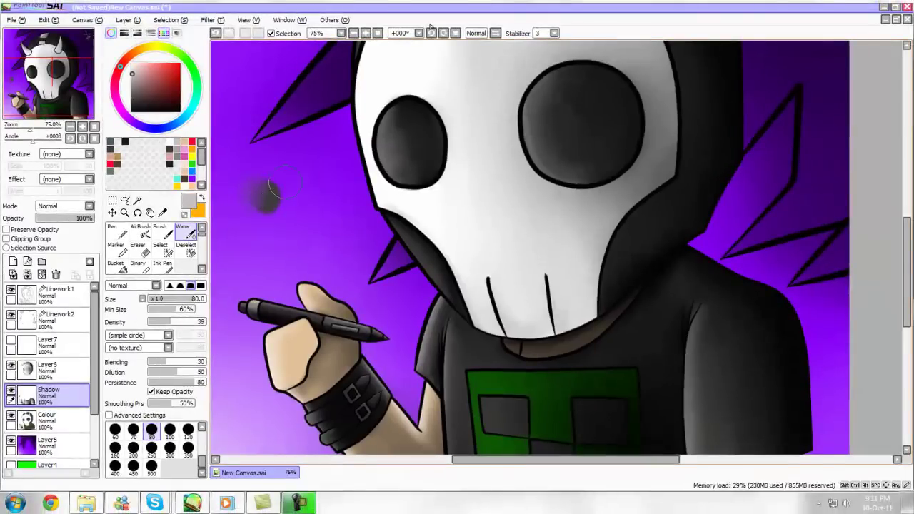
{"action": "mouse_move", "coordinate": [258, 190]}
{"action": "left_mouse_down"}
{"action": "mouse_move", "coordinate": [278, 214]}
{"action": "mouse_move", "coordinate": [250, 200]}
{"action": "mouse_move", "coordinate": [272, 207]}
{"action": "left_mouse_up"}
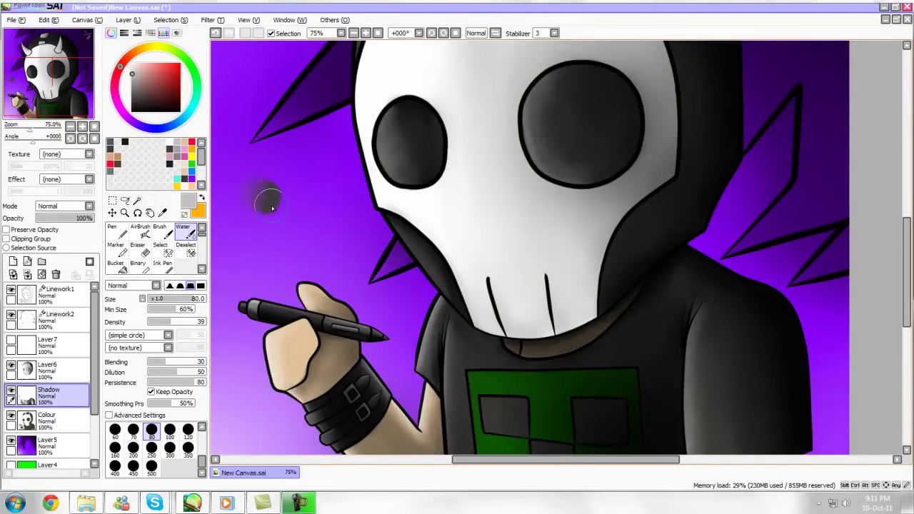
{"action": "key", "text": "ctrl+z"}
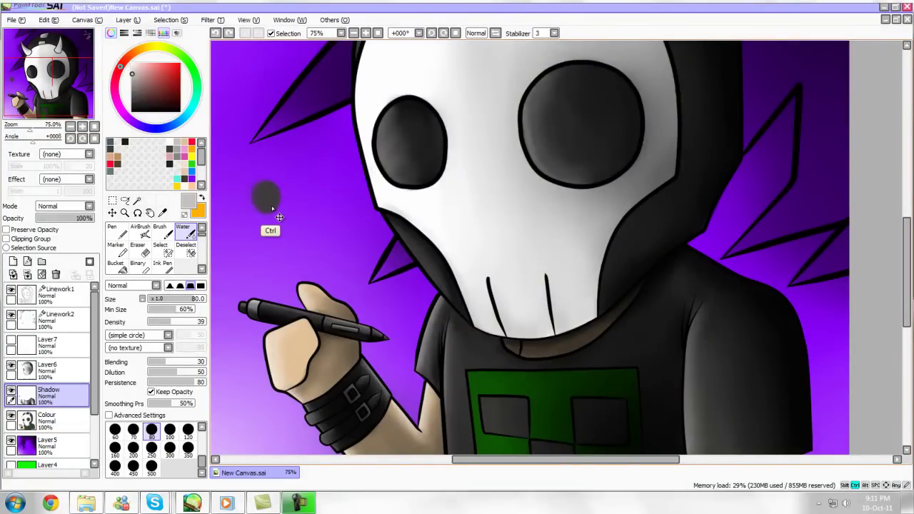
Undo the dark grey dab above the pen hand and show Layer7 in the drawing
{"action": "key", "text": "ctrl+z"}
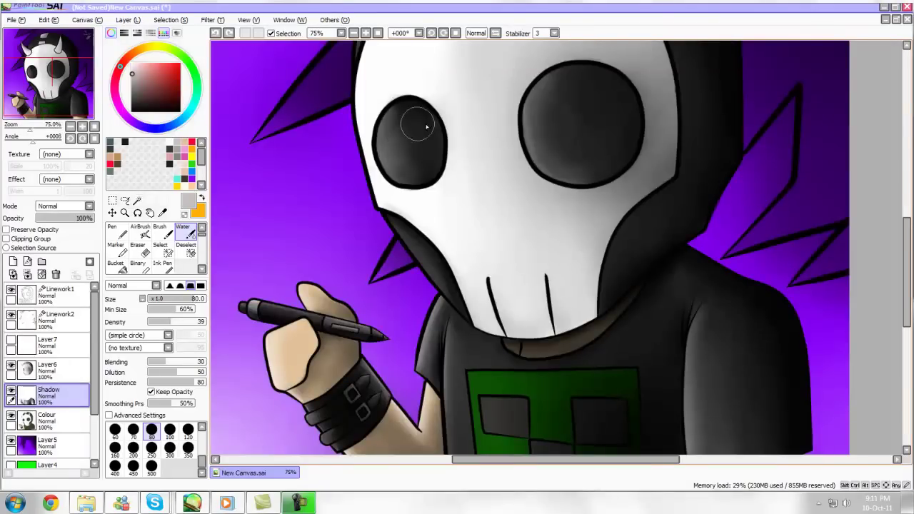
{"action": "scroll", "coordinate": [620, 175], "scroll_direction": "down", "scroll_amount": 2}
{"action": "left_click_drag", "start_coordinate": [39, 92], "coordinate": [46, 85]}
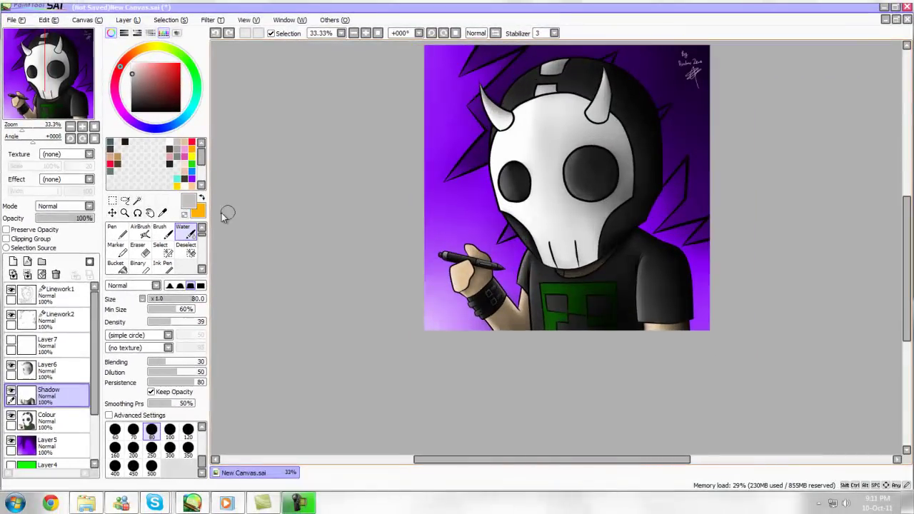
{"action": "left_click", "coordinate": [12, 341]}
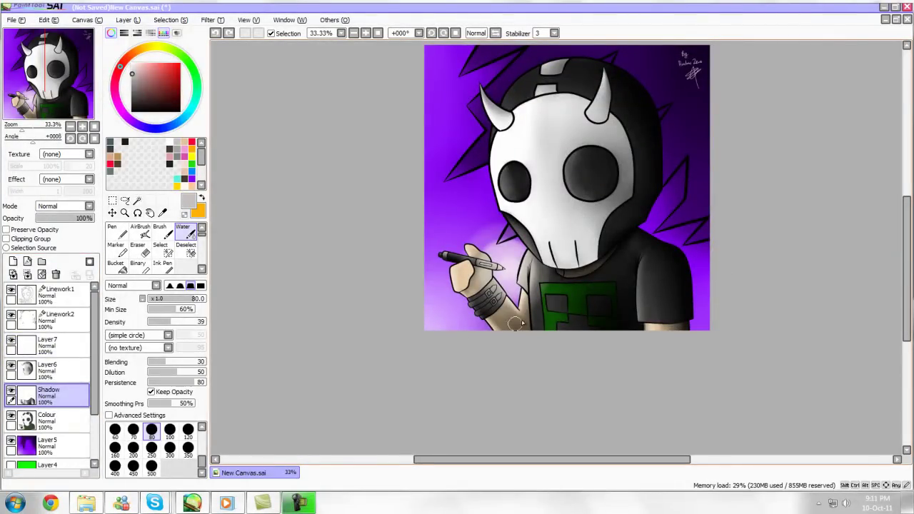
{"action": "scroll", "coordinate": [768, 222], "scroll_direction": "down", "scroll_amount": 1}
{"action": "scroll", "coordinate": [767, 223], "scroll_direction": "up", "scroll_amount": 1}
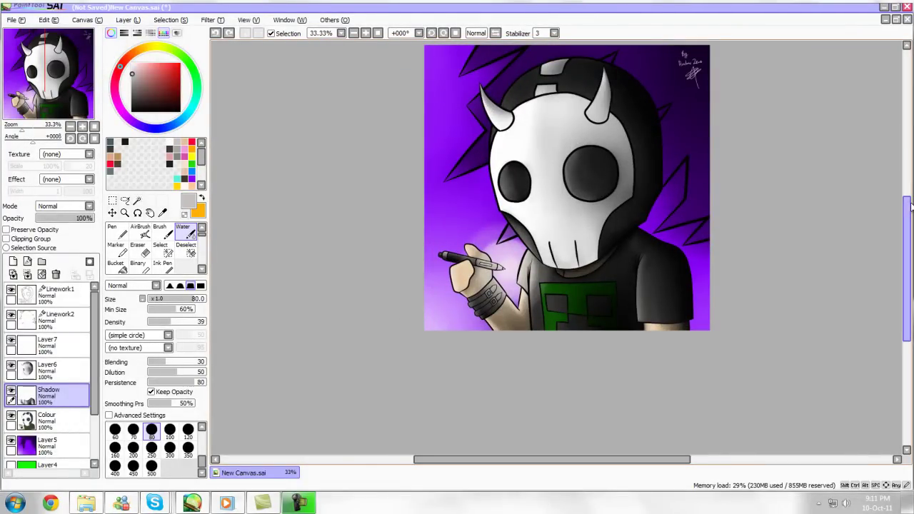
{"action": "scroll", "coordinate": [909, 210], "scroll_direction": "up", "scroll_amount": 1}
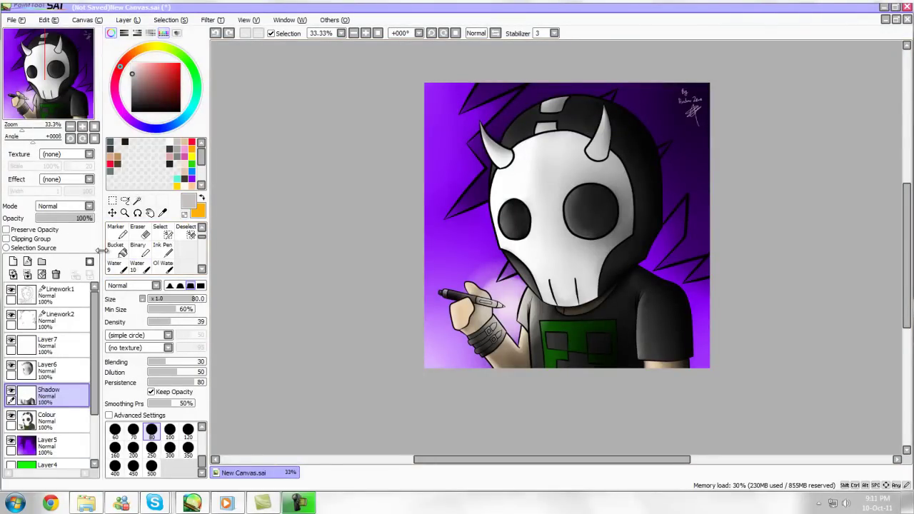
{"action": "scroll", "coordinate": [133, 264], "scroll_direction": "up", "scroll_amount": 1}
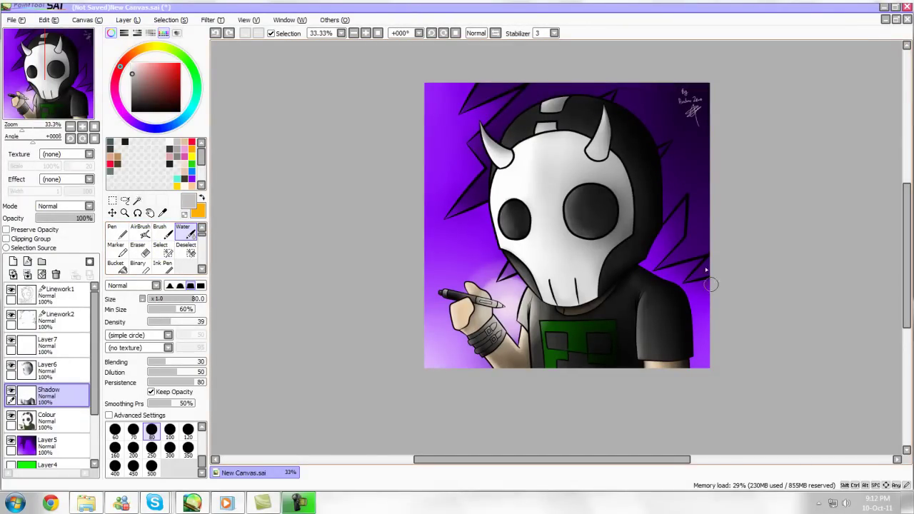
Select the Linework1 layer and reveal the control points along its lines
{"action": "left_click", "coordinate": [59, 295]}
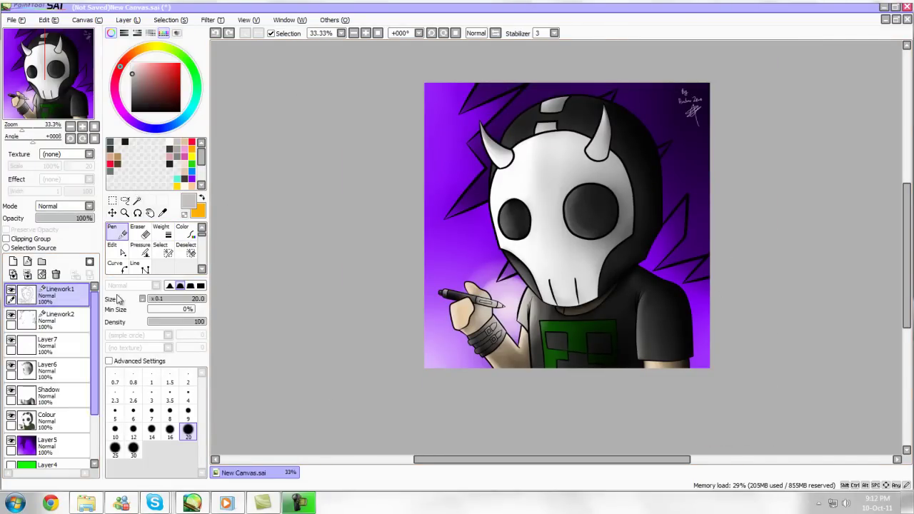
{"action": "key", "text": "ctrl"}
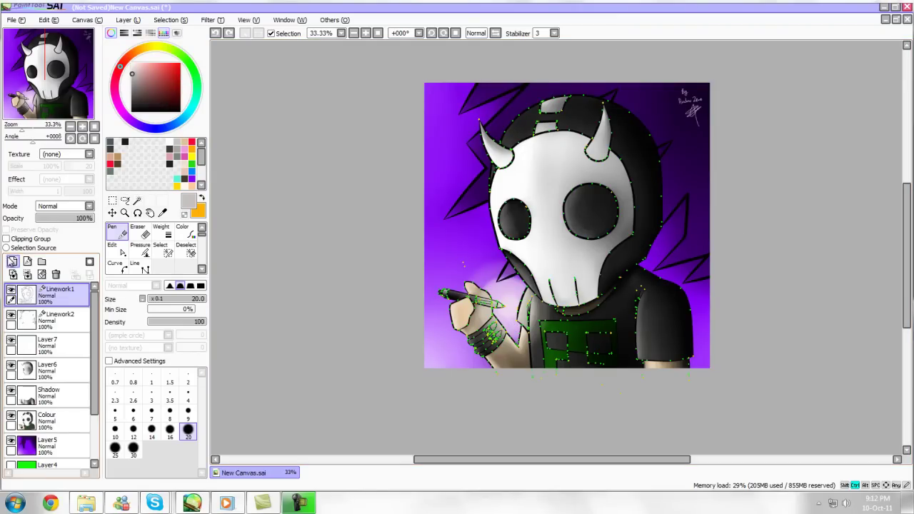
{"action": "key", "text": "alt"}
{"action": "key", "text": "shift"}
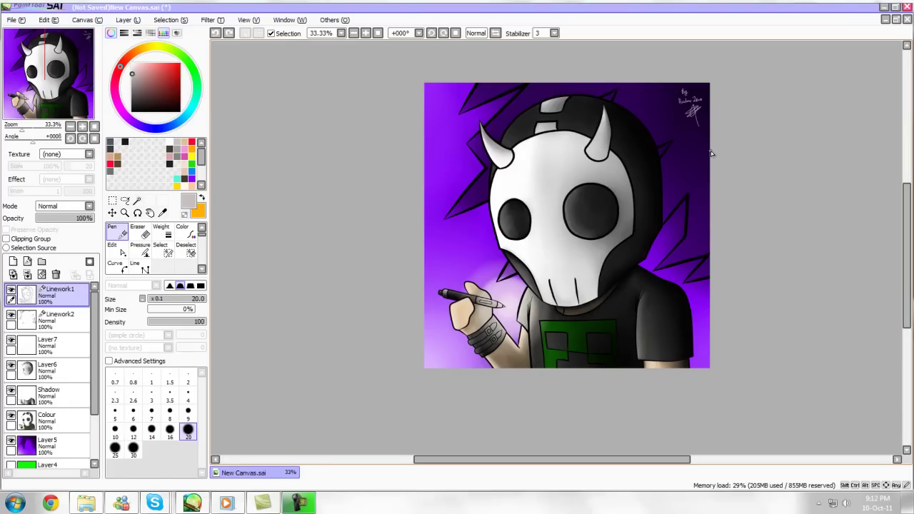
{"action": "scroll", "coordinate": [710, 148], "scroll_direction": "down", "scroll_amount": 1}
{"action": "scroll", "coordinate": [698, 131], "scroll_direction": "up", "scroll_amount": 1}
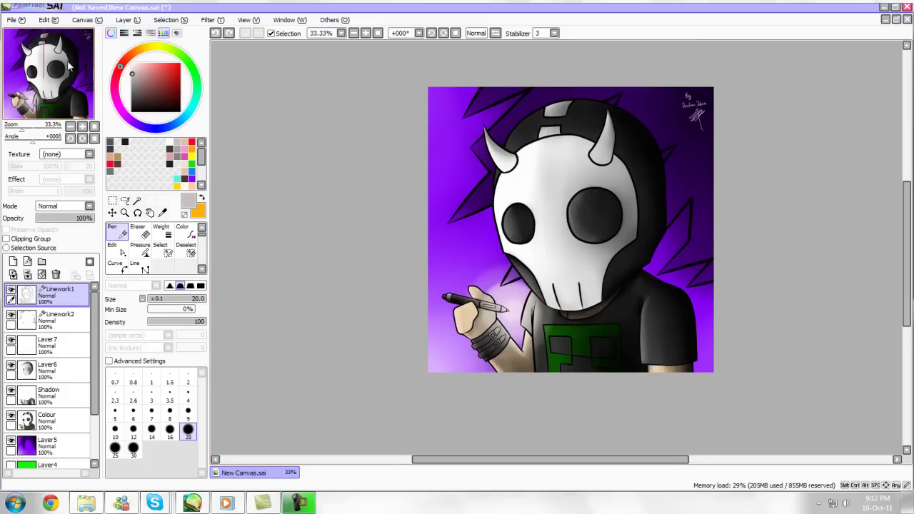
{"action": "scroll", "coordinate": [718, 188], "scroll_direction": "up", "scroll_amount": 1}
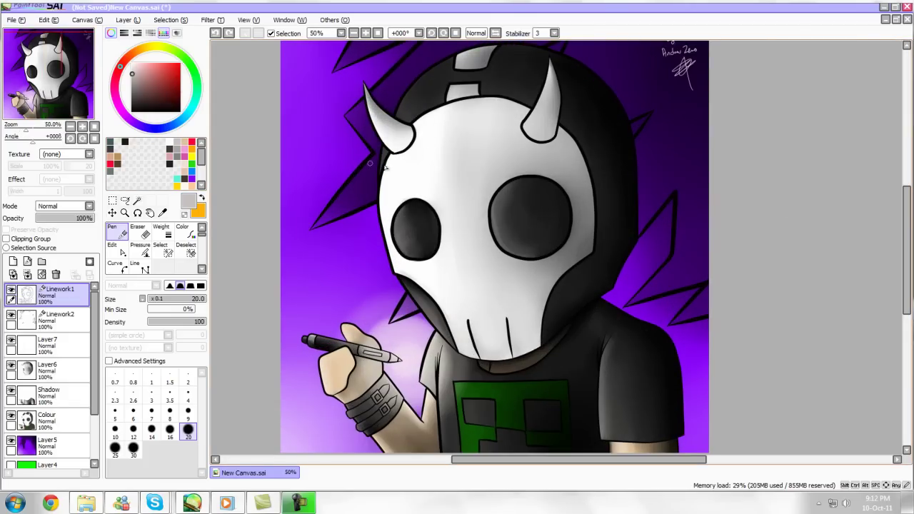
{"action": "scroll", "coordinate": [414, 173], "scroll_direction": "down", "scroll_amount": 1}
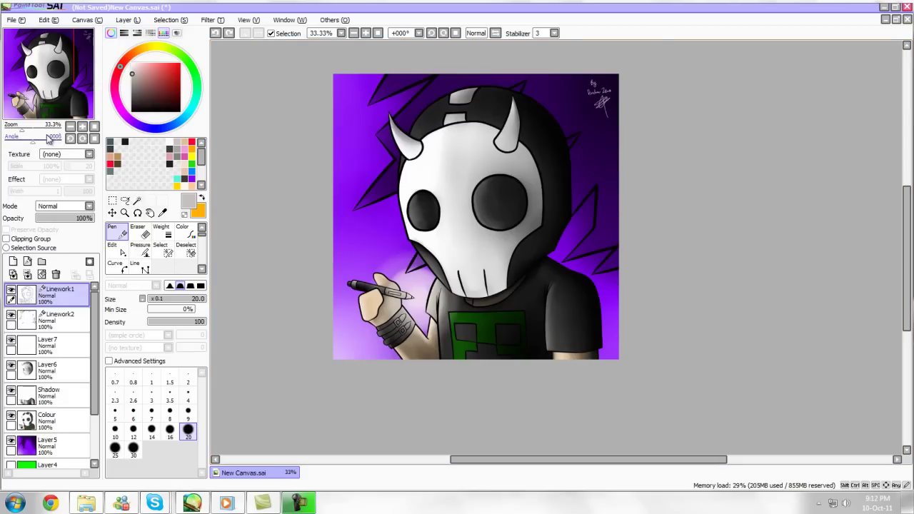
{"action": "scroll", "coordinate": [304, 378], "scroll_direction": "up", "scroll_amount": 1}
{"action": "scroll", "coordinate": [304, 377], "scroll_direction": "down", "scroll_amount": 1}
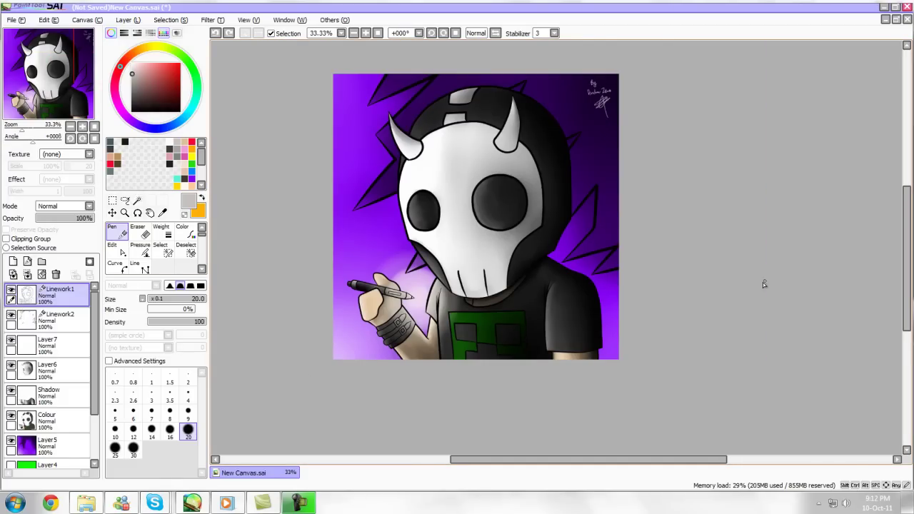
Look through the saved SAI drawings in the Anime Project folder from the Save Canvas dialog, and close it without saving
{"action": "left_click", "coordinate": [12, 20]}
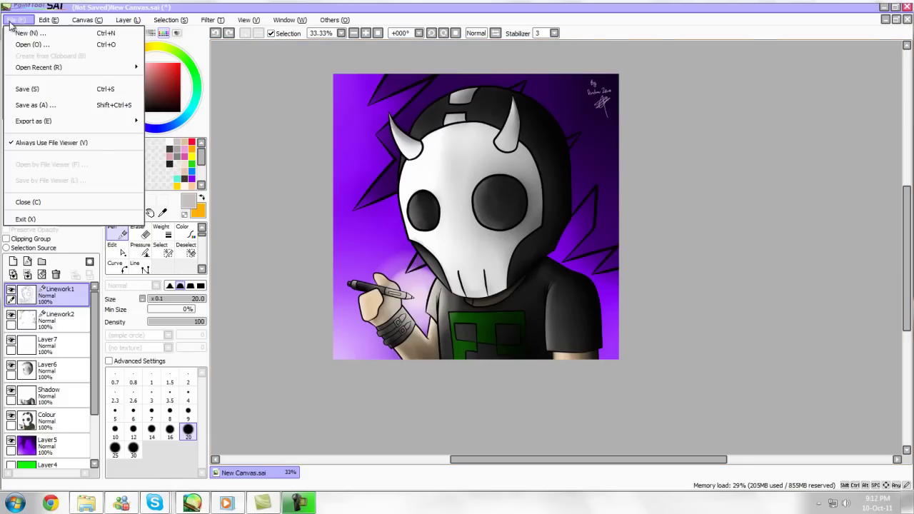
{"action": "left_click", "coordinate": [106, 105]}
{"action": "scroll", "coordinate": [653, 189], "scroll_direction": "down", "scroll_amount": 3}
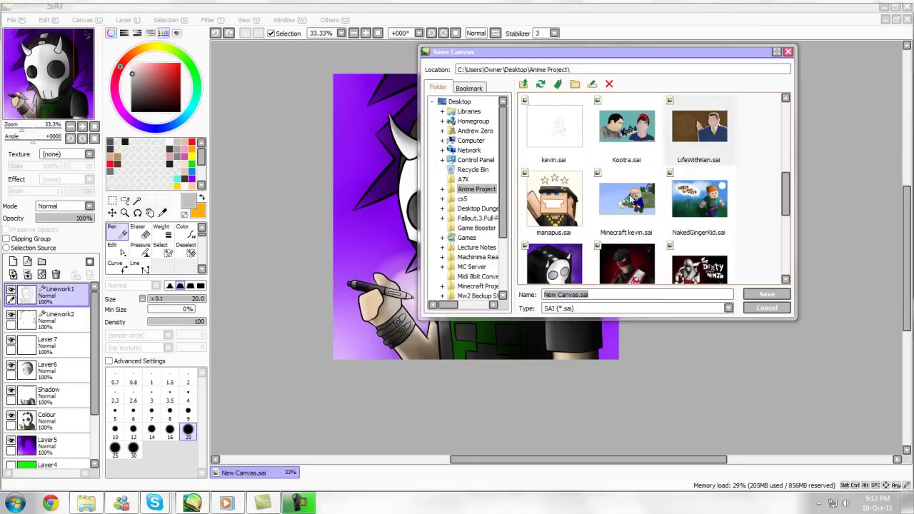
{"action": "left_click", "coordinate": [790, 50]}
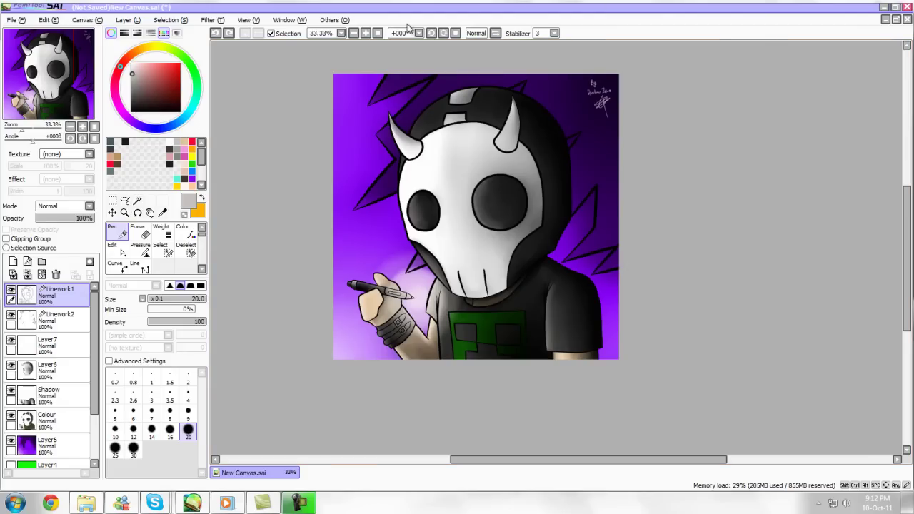
Try shifting the hue of the Linework1 layer in Hue and Saturation to +97 and beyond, and cancel the adjustment
{"action": "left_click", "coordinate": [309, 20]}
{"action": "mouse_move", "coordinate": [223, 25]}
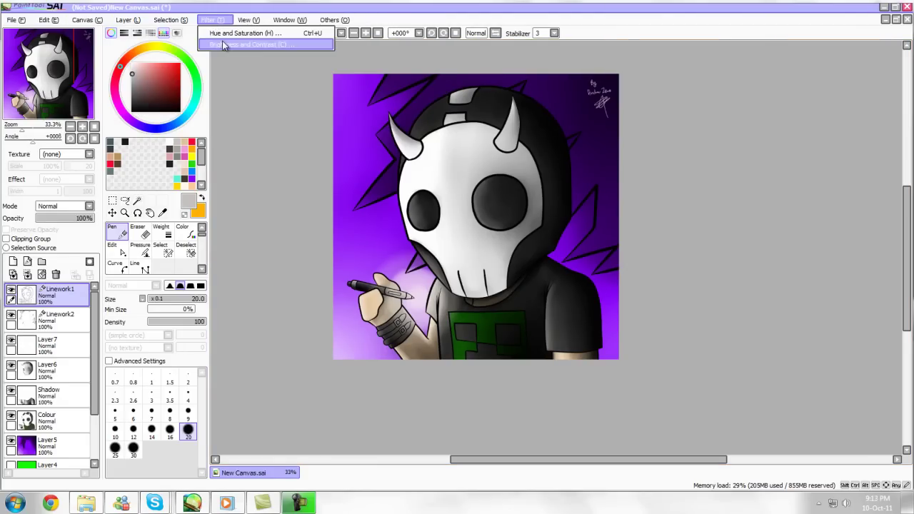
{"action": "left_click", "coordinate": [236, 33]}
{"action": "left_click_drag", "start_coordinate": [471, 188], "coordinate": [574, 197]}
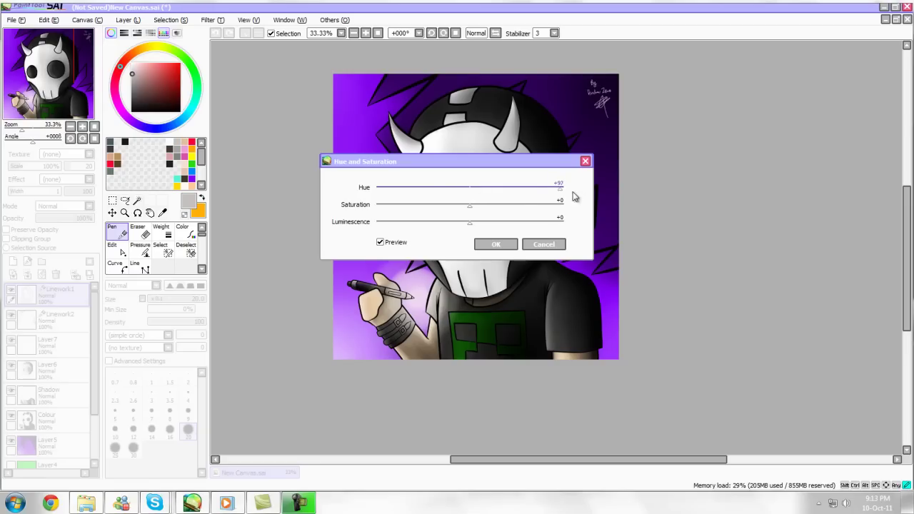
{"action": "left_click", "coordinate": [453, 189]}
{"action": "left_click", "coordinate": [543, 244]}
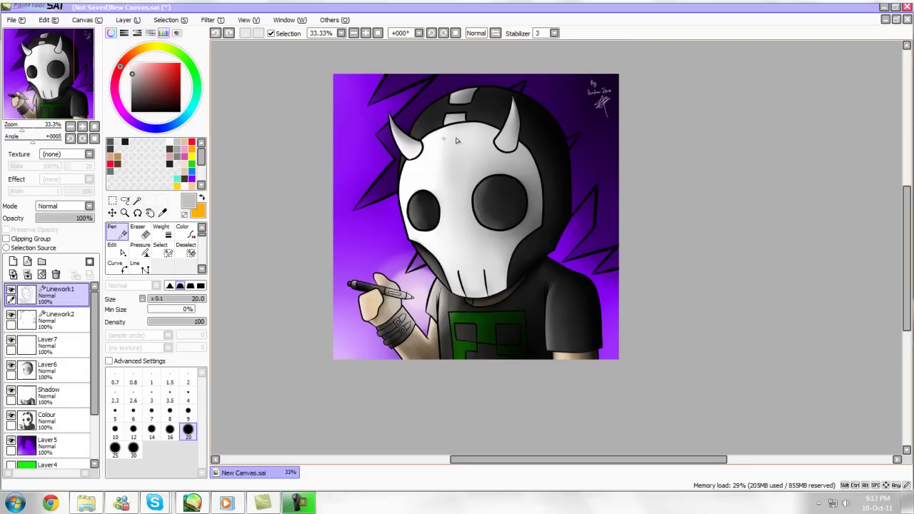
{"action": "scroll", "coordinate": [619, 234], "scroll_direction": "down", "scroll_amount": 1}
{"action": "scroll", "coordinate": [614, 231], "scroll_direction": "up", "scroll_amount": 1}
{"action": "left_click_drag", "start_coordinate": [81, 82], "coordinate": [77, 78]}
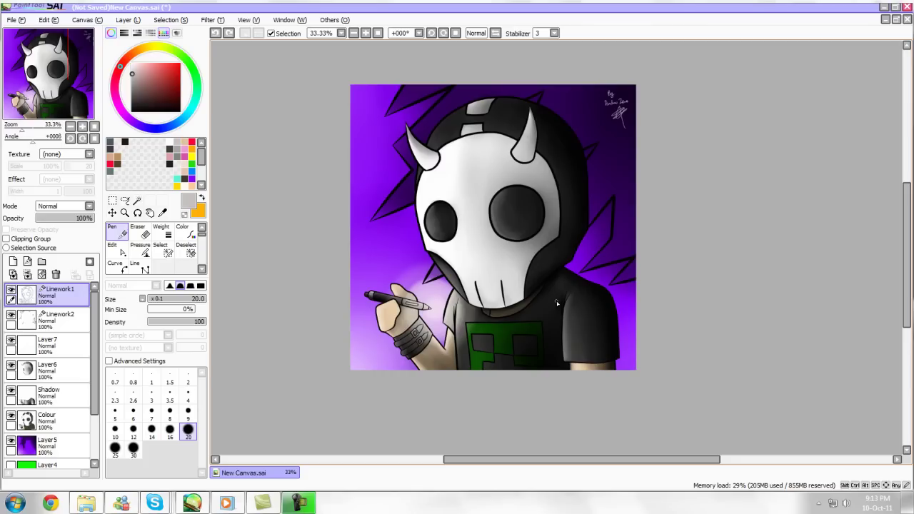
Switch to Chrome and search Google for "wacom intuos4"
{"action": "left_click", "coordinate": [50, 503]}
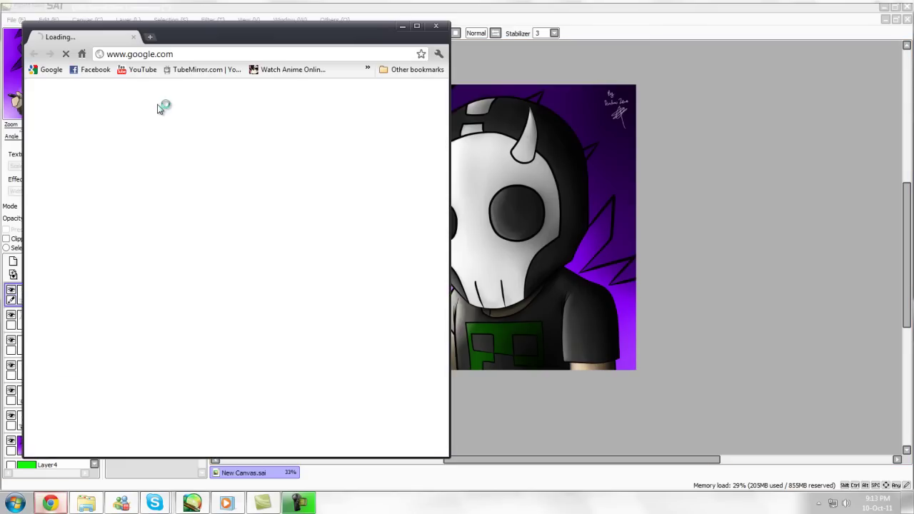
{"action": "type", "text": "wacom in"}
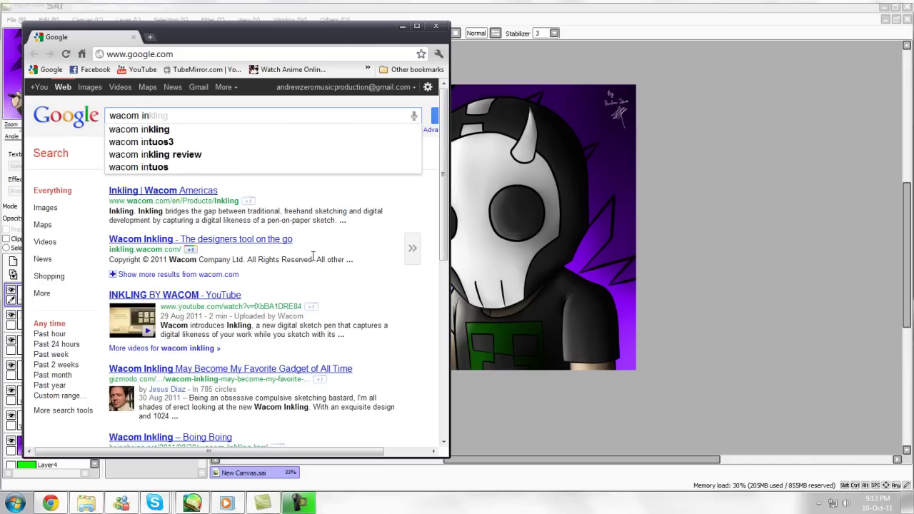
{"action": "key", "text": "Down"}
{"action": "key", "text": "Down"}
{"action": "key", "text": "BackSpace"}
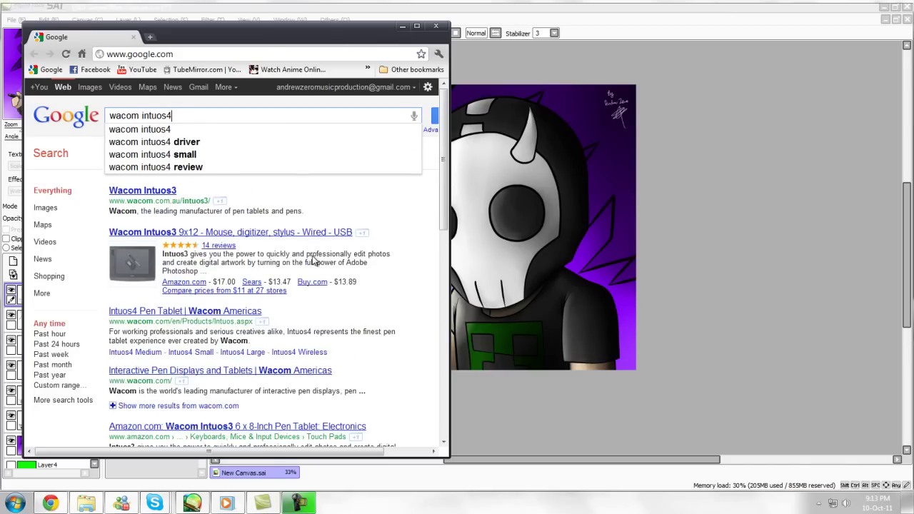
{"action": "type", "text": "4"}
{"action": "key", "text": "Return"}
View the first Wacom Intuos4 image result at full size in a maximized window, and close the browser
{"action": "left_click", "coordinate": [89, 87]}
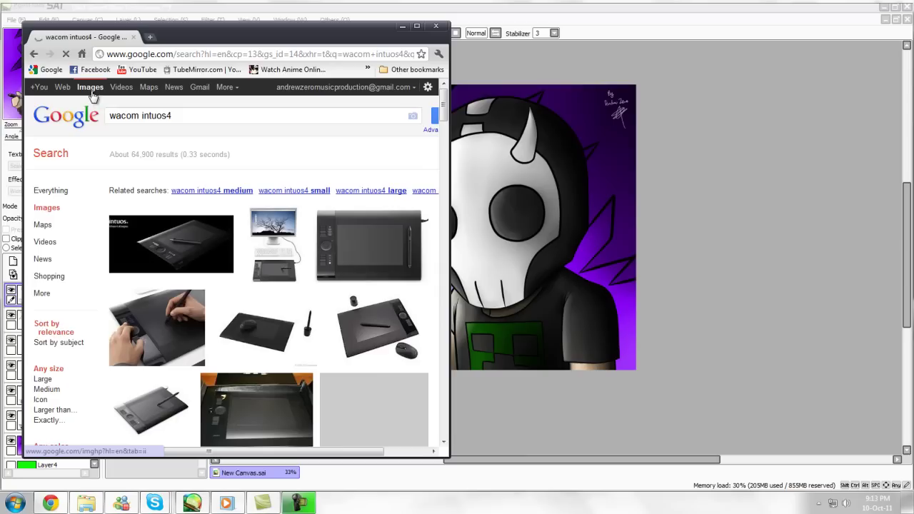
{"action": "left_click", "coordinate": [161, 249]}
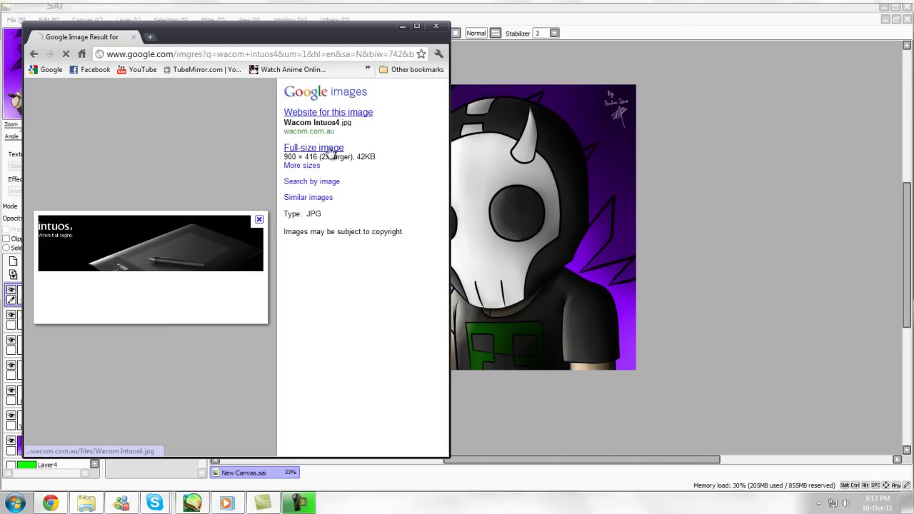
{"action": "left_click", "coordinate": [316, 148]}
{"action": "left_click", "coordinate": [416, 27]}
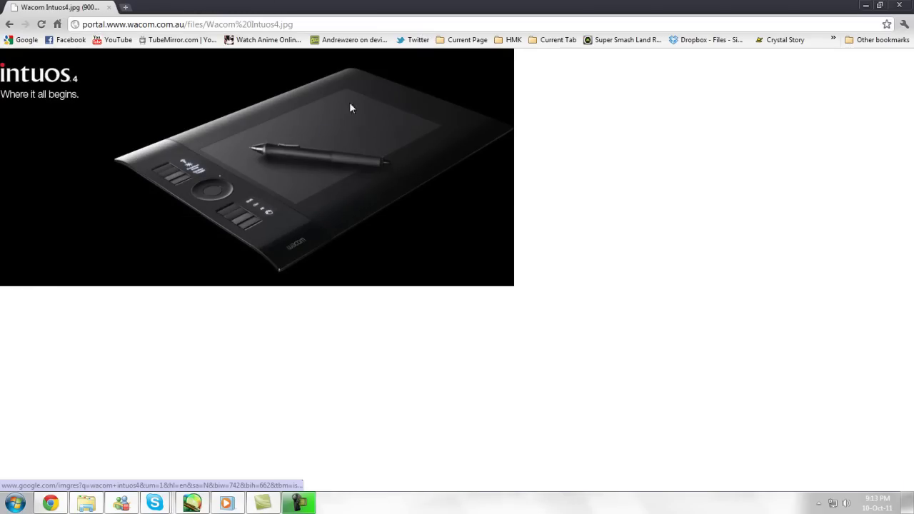
{"action": "left_click", "coordinate": [910, 5]}
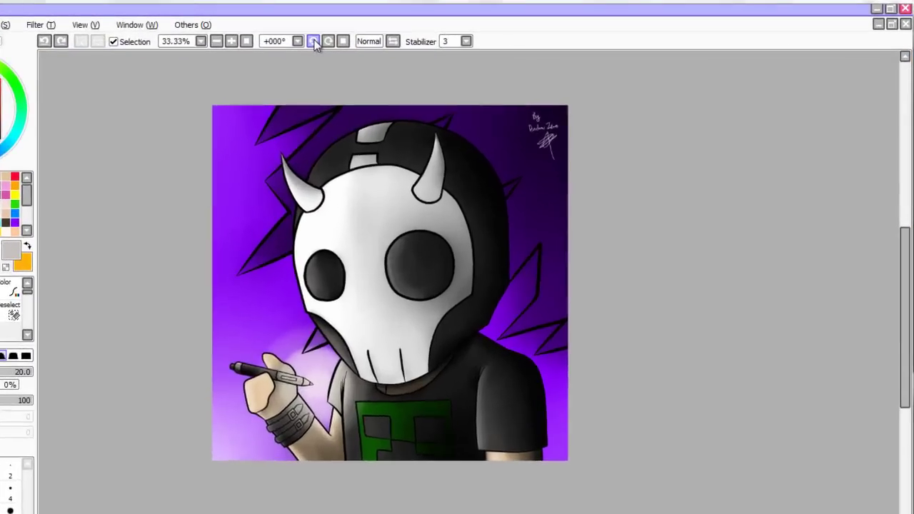
Try rotating the canvas view in both directions, including +11°, and return it to 0°
{"action": "left_click", "coordinate": [431, 33]}
{"action": "left_click", "coordinate": [312, 42]}
{"action": "left_click", "coordinate": [326, 41]}
{"action": "left_click", "coordinate": [326, 41]}
{"action": "left_click", "coordinate": [326, 41]}
{"action": "left_click", "coordinate": [326, 41]}
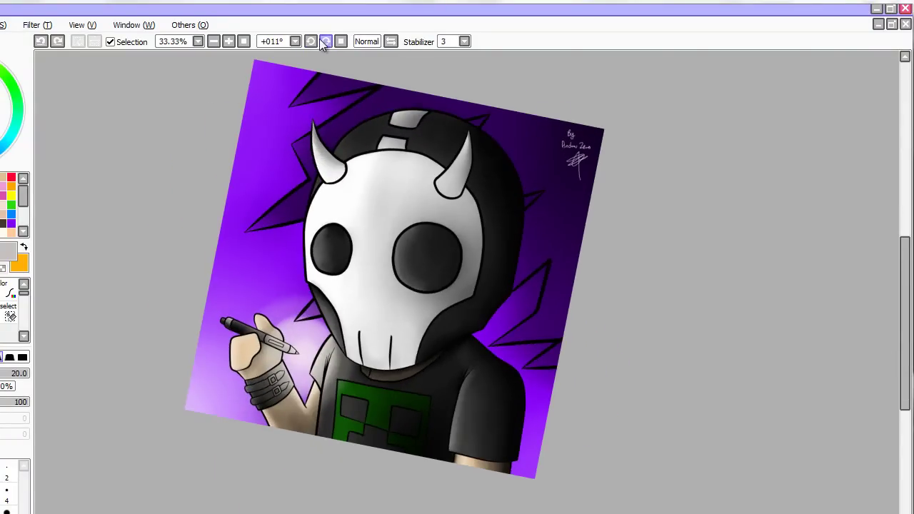
{"action": "left_click", "coordinate": [311, 42]}
{"action": "left_click", "coordinate": [311, 41]}
{"action": "left_click", "coordinate": [326, 42]}
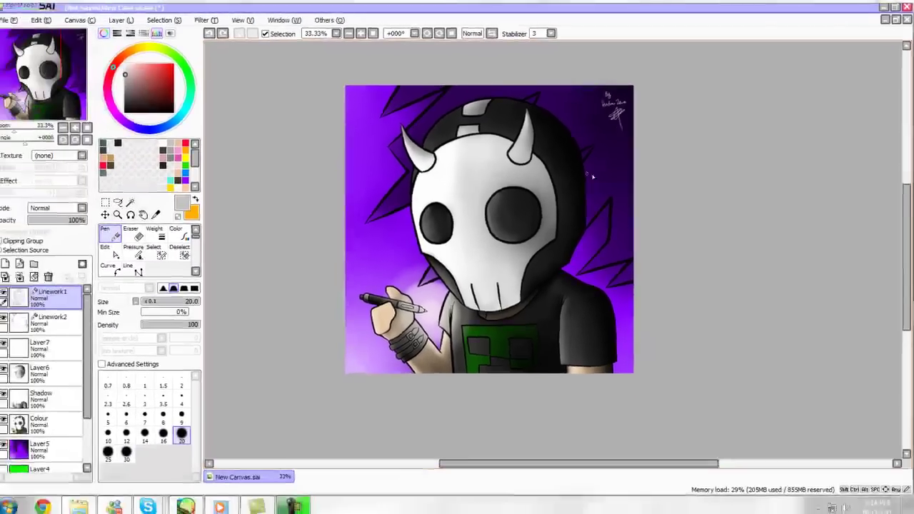
{"action": "scroll", "coordinate": [517, 214], "scroll_direction": "up", "scroll_amount": 1}
{"action": "scroll", "coordinate": [857, 224], "scroll_direction": "down", "scroll_amount": 1}
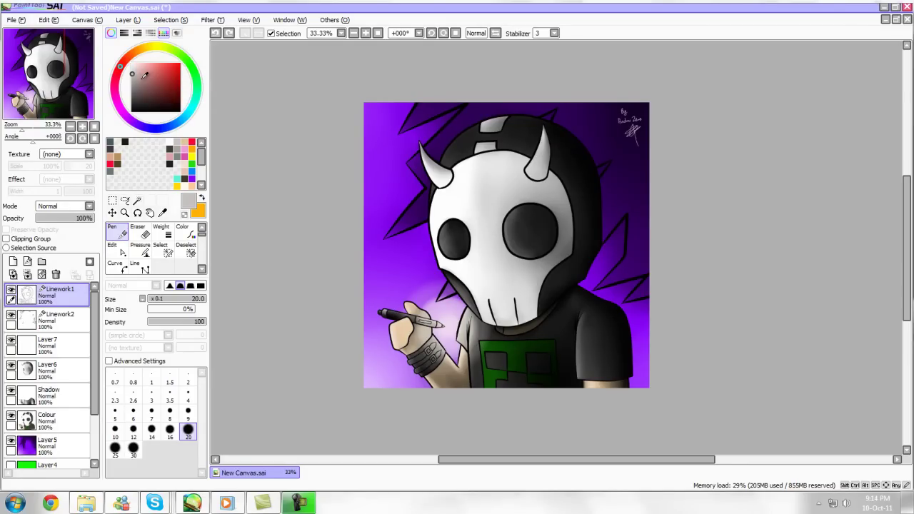
{"action": "scroll", "coordinate": [373, 183], "scroll_direction": "up", "scroll_amount": 1}
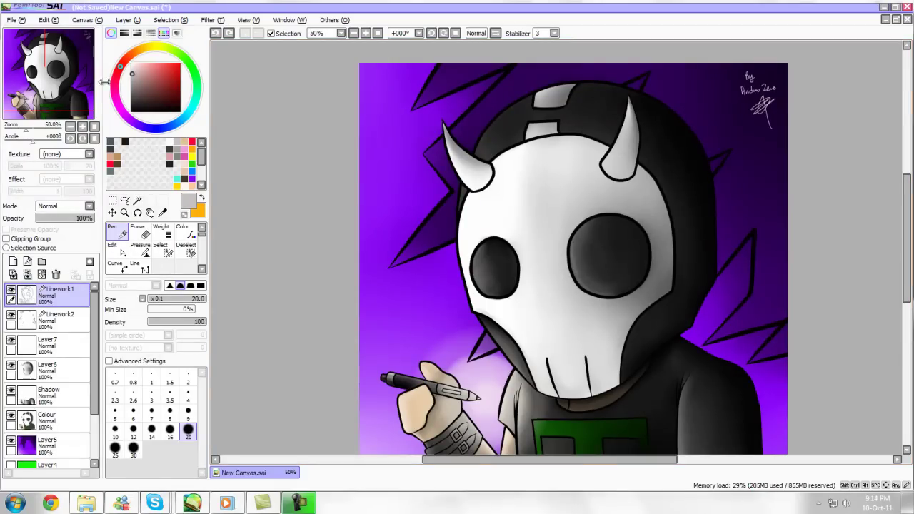
{"action": "left_click_drag", "start_coordinate": [492, 180], "coordinate": [484, 179]}
{"action": "scroll", "coordinate": [484, 180], "scroll_direction": "down", "scroll_amount": 1}
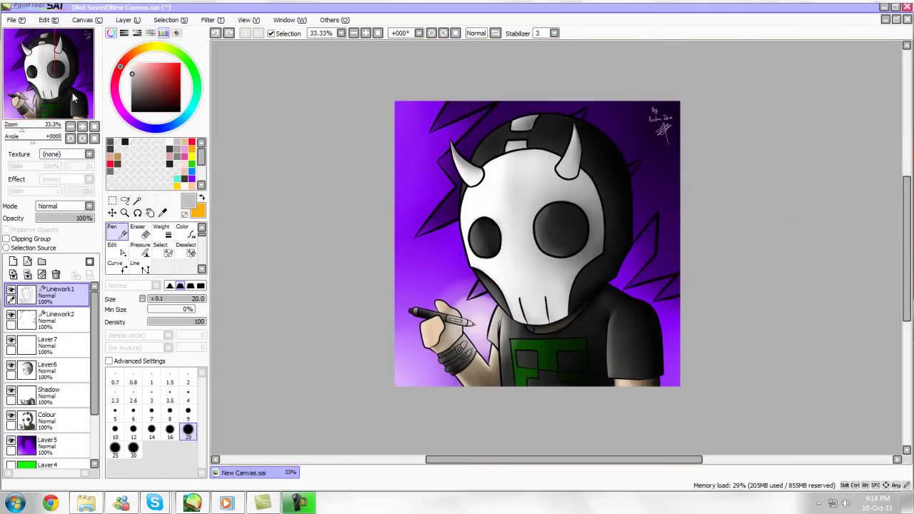
{"action": "scroll", "coordinate": [553, 184], "scroll_direction": "up", "scroll_amount": 1}
{"action": "scroll", "coordinate": [553, 183], "scroll_direction": "down", "scroll_amount": 1}
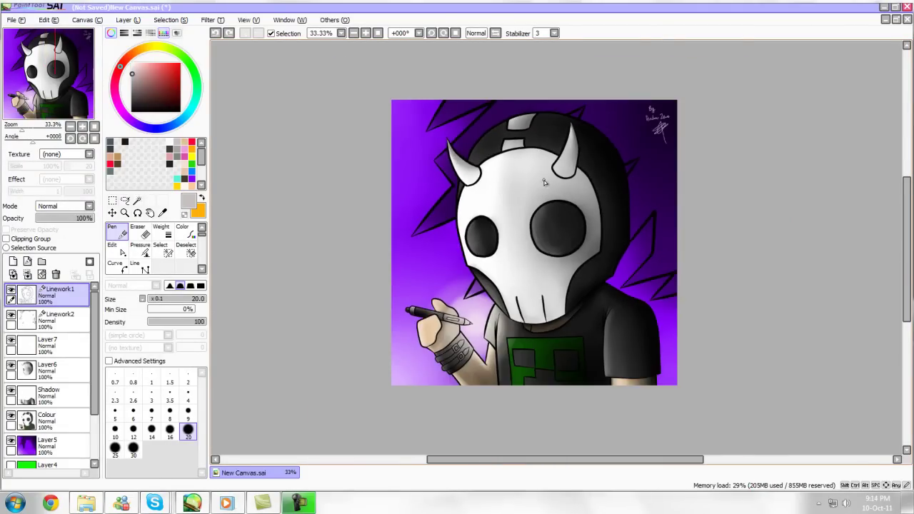
On Layer6, paint a light grey highlight along the hood's upper-left edge using the Water tool at brush size 20
{"action": "left_click", "coordinate": [53, 368]}
{"action": "left_click", "coordinate": [183, 231]}
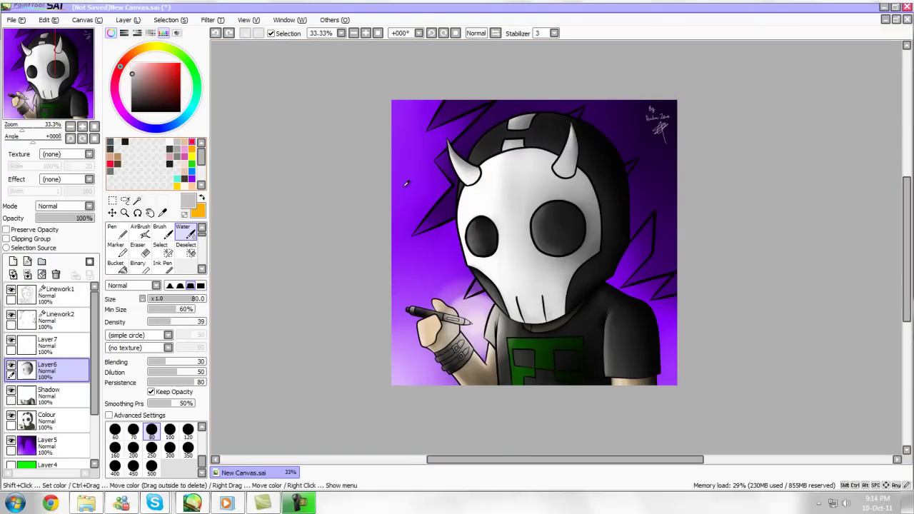
{"action": "scroll", "coordinate": [551, 117], "scroll_direction": "up", "scroll_amount": 1}
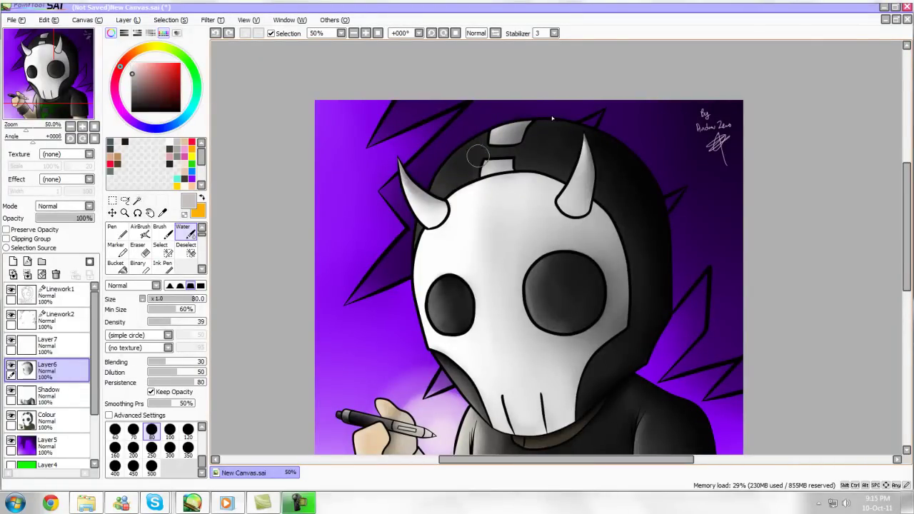
{"action": "key", "text": "bracketleft"}
{"action": "key", "text": "bracketleft"}
{"action": "key", "text": "bracketleft"}
{"action": "key", "text": "bracketleft"}
{"action": "key", "text": "bracketleft"}
{"action": "key", "text": "bracketleft"}
{"action": "key", "text": "bracketleft"}
{"action": "key", "text": "bracketleft"}
{"action": "key", "text": "bracketleft"}
{"action": "key", "text": "bracketleft"}
{"action": "key", "text": "bracketleft"}
{"action": "key", "text": "bracketleft"}
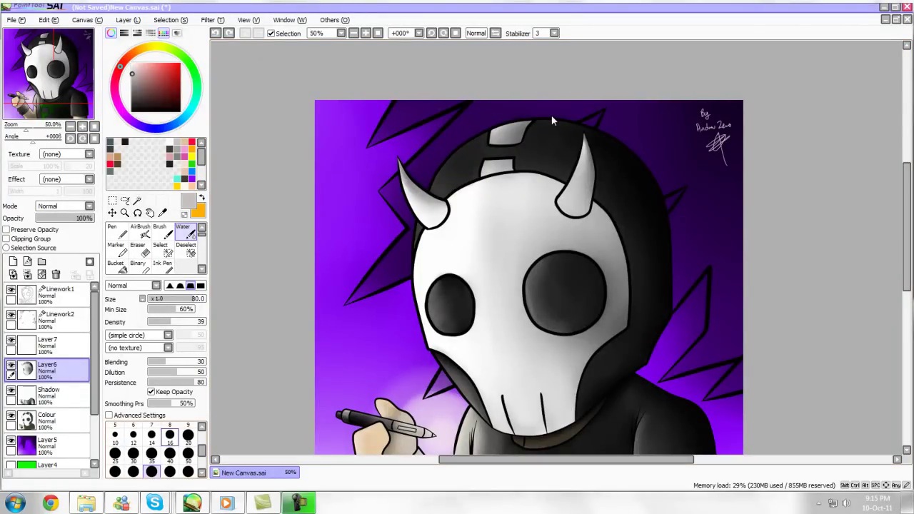
{"action": "key", "text": "bracketright"}
{"action": "key", "text": "bracketright"}
{"action": "key", "text": "bracketright"}
{"action": "key", "text": "bracketright"}
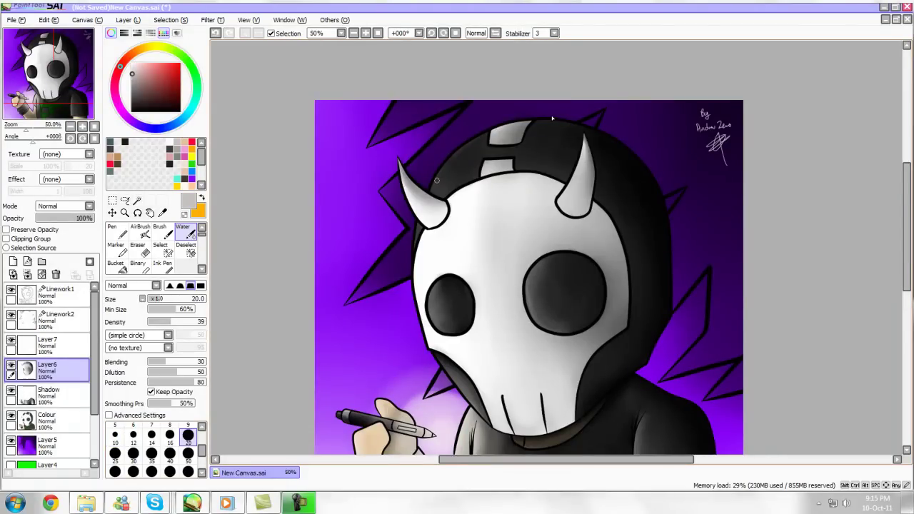
{"action": "mouse_move", "coordinate": [452, 160]}
{"action": "left_mouse_down"}
{"action": "mouse_move", "coordinate": [432, 182]}
{"action": "mouse_move", "coordinate": [485, 133]}
{"action": "mouse_move", "coordinate": [443, 168]}
{"action": "mouse_move", "coordinate": [440, 173]}
{"action": "left_mouse_up"}
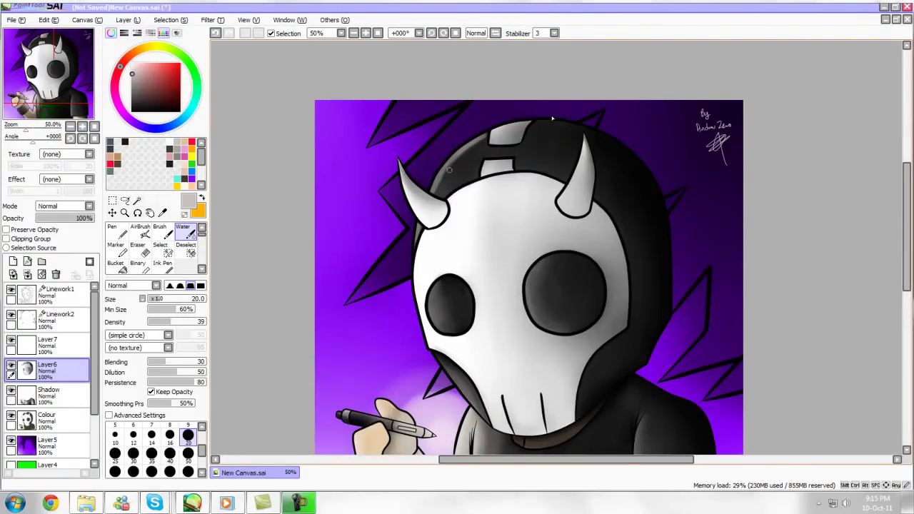
Enlarge the Water brush, ending at size 70, and soften the grey highlight into the dark hood
{"action": "key", "text": "bracketright"}
{"action": "key", "text": "bracketright"}
{"action": "key", "text": "bracketright"}
{"action": "key", "text": "bracketright"}
{"action": "key", "text": "bracketright"}
{"action": "key", "text": "bracketright"}
{"action": "key", "text": "bracketright"}
{"action": "key", "text": "bracketright"}
{"action": "key", "text": "bracketright"}
{"action": "key", "text": "bracketright"}
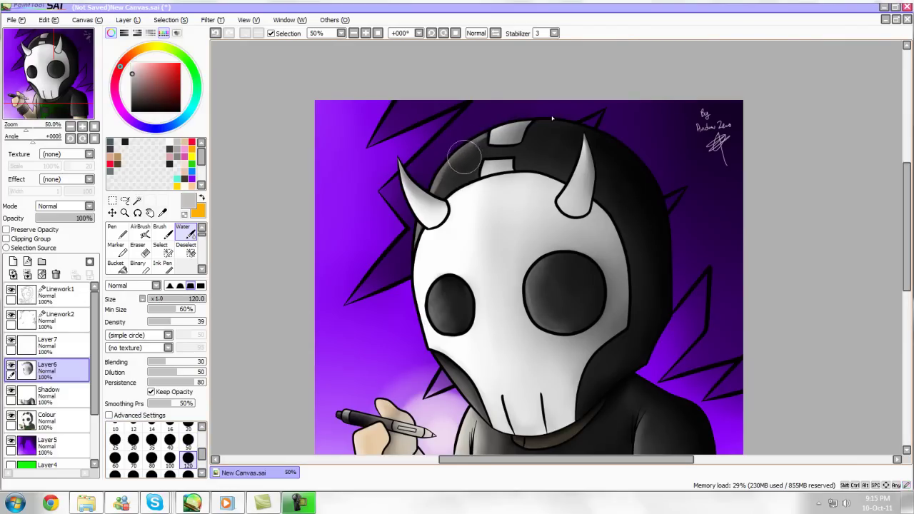
{"action": "key", "text": "bracketleft"}
{"action": "key", "text": "bracketleft"}
{"action": "key", "text": "bracketleft"}
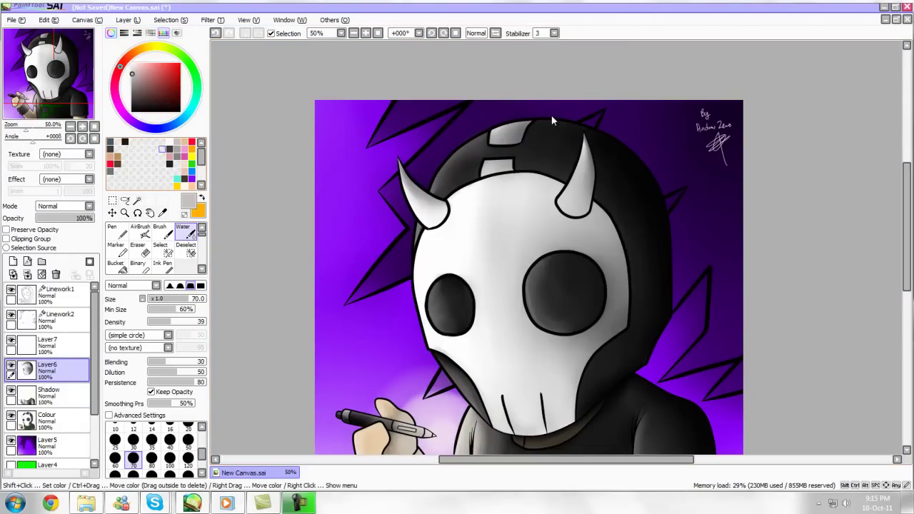
Pick the near-black swatch and blend it over the highlight on the hood's upper-left area
{"action": "left_click", "coordinate": [170, 164]}
{"action": "left_click_drag", "start_coordinate": [489, 142], "coordinate": [452, 173]}
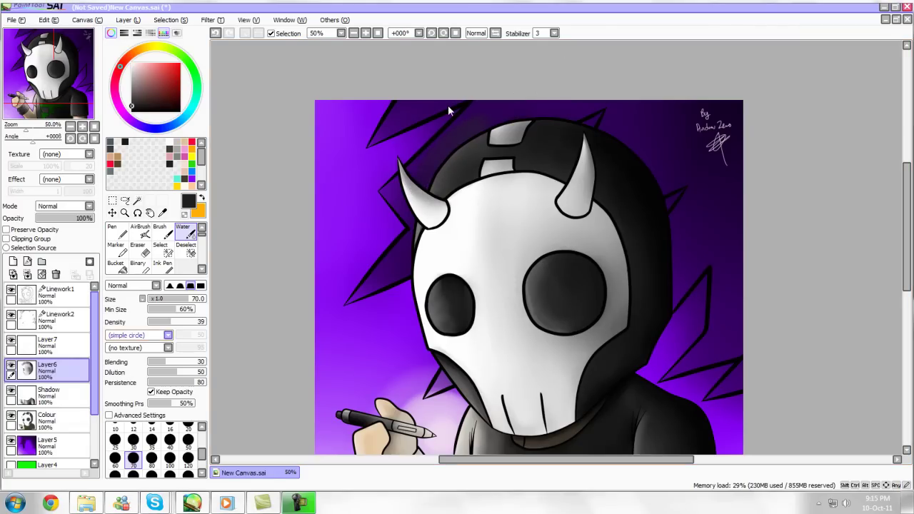
{"action": "scroll", "coordinate": [544, 136], "scroll_direction": "down", "scroll_amount": 1}
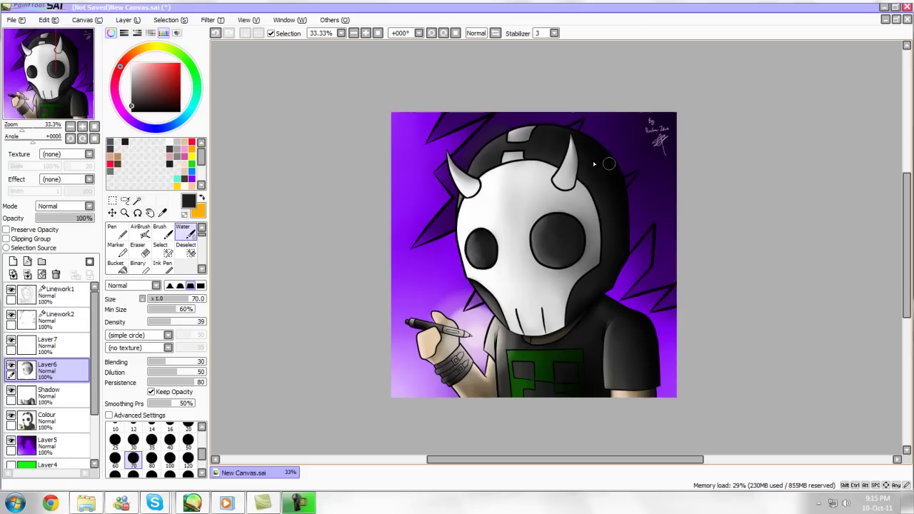
{"action": "left_click", "coordinate": [82, 80]}
{"action": "left_click_drag", "start_coordinate": [81, 75], "coordinate": [45, 74]}
{"action": "scroll", "coordinate": [664, 224], "scroll_direction": "up", "scroll_amount": 1}
{"action": "scroll", "coordinate": [670, 226], "scroll_direction": "down", "scroll_amount": 1}
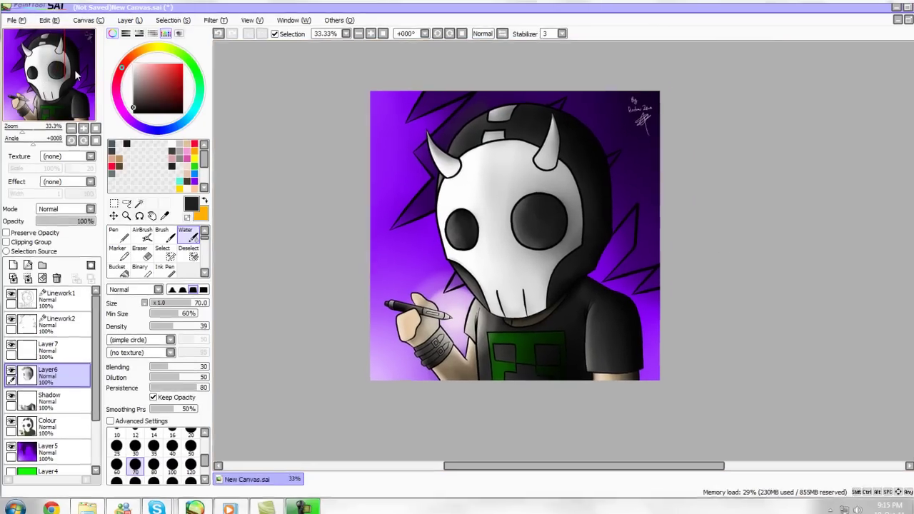